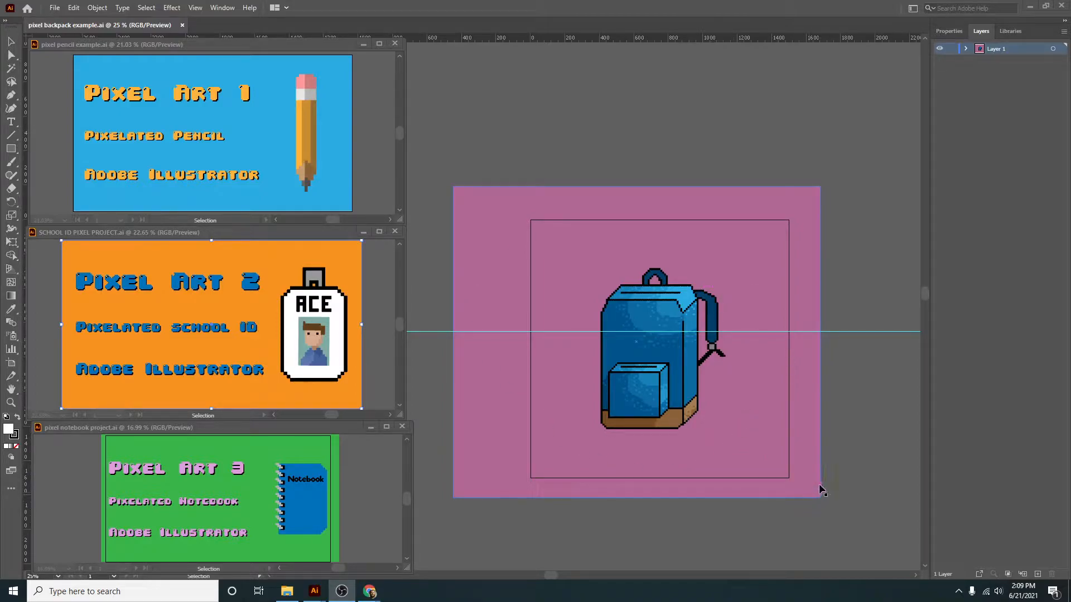
- Delete the pink background rectangle behind the backpack and add three new layers above Layer 1
{"action": "left_click", "coordinate": [756, 416]}
{"action": "key", "text": "Delete"}
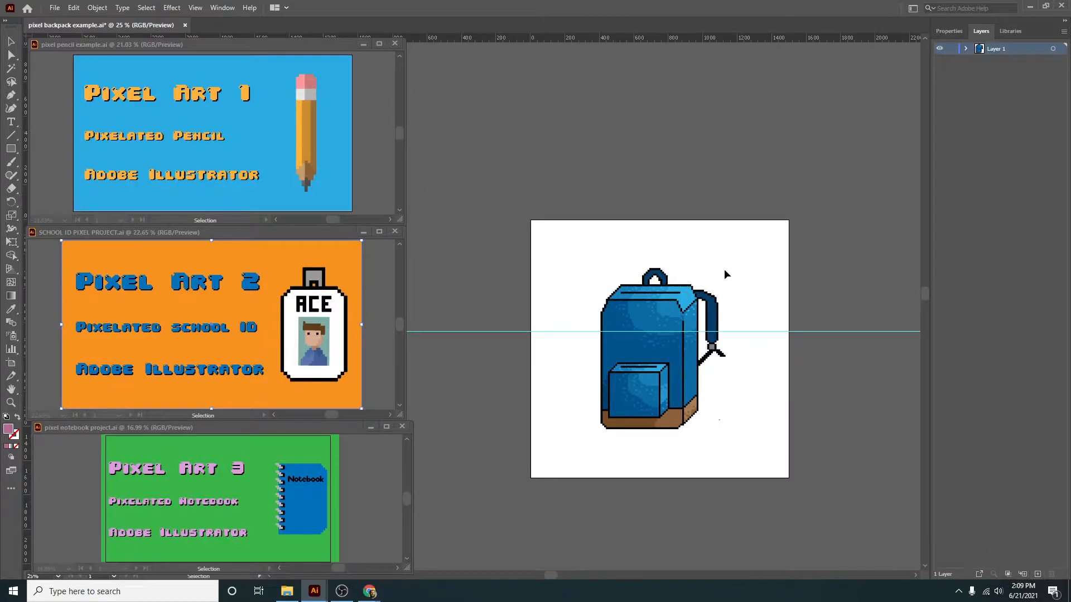
{"action": "left_click", "coordinate": [1037, 575]}
{"action": "left_click", "coordinate": [1037, 575]}
{"action": "left_click", "coordinate": [1037, 575]}
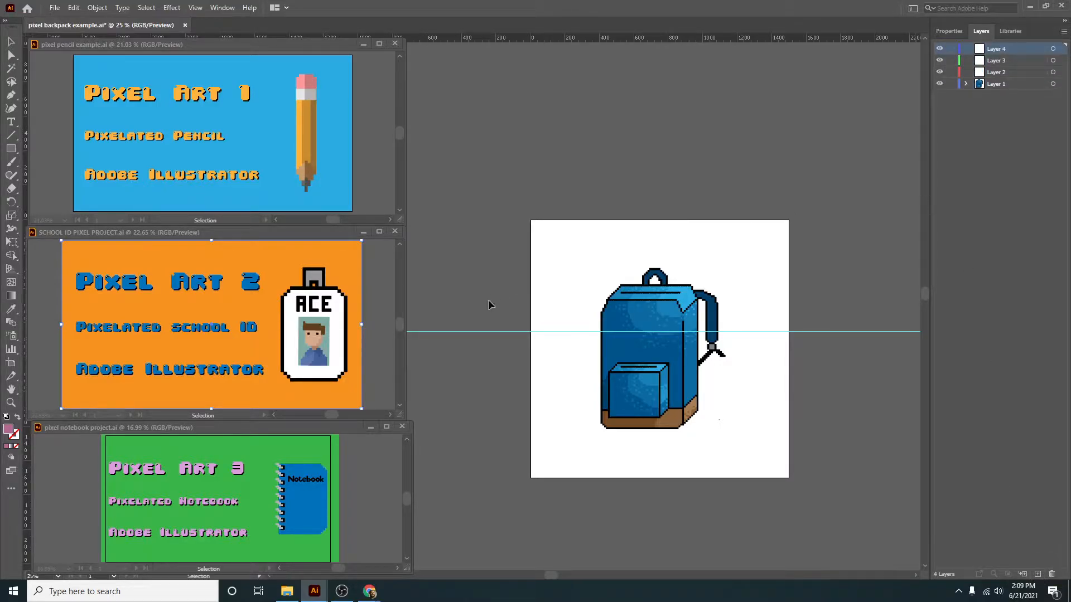
- Copy the notebook artwork from the pixel notebook project into Layer 4, placing it in the artboard's upper-right corner
{"action": "left_click", "coordinate": [296, 495]}
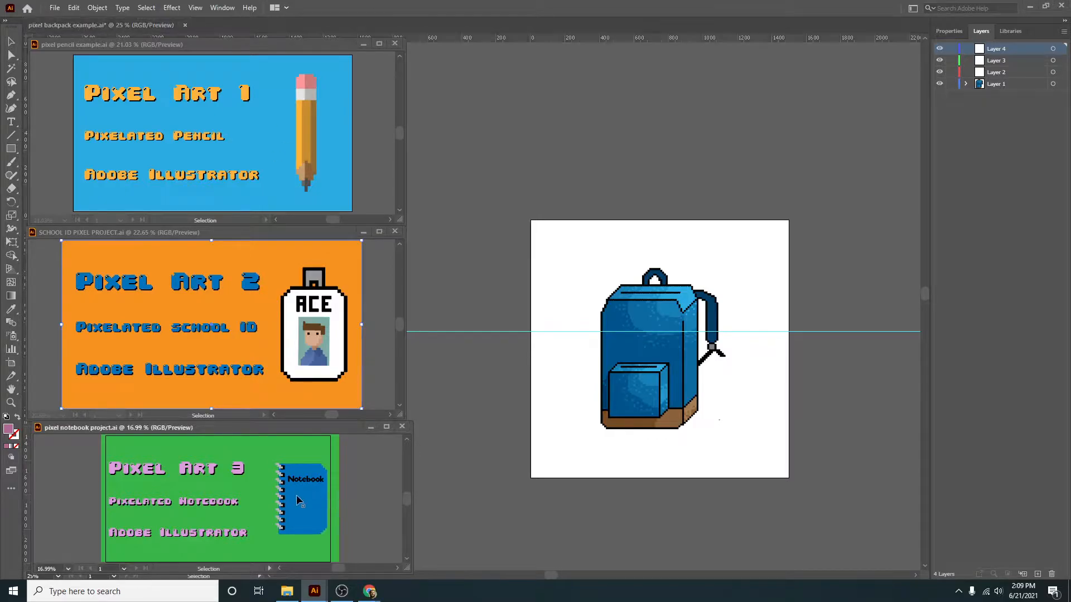
{"action": "left_click", "coordinate": [312, 500]}
{"action": "key", "text": "ctrl+c"}
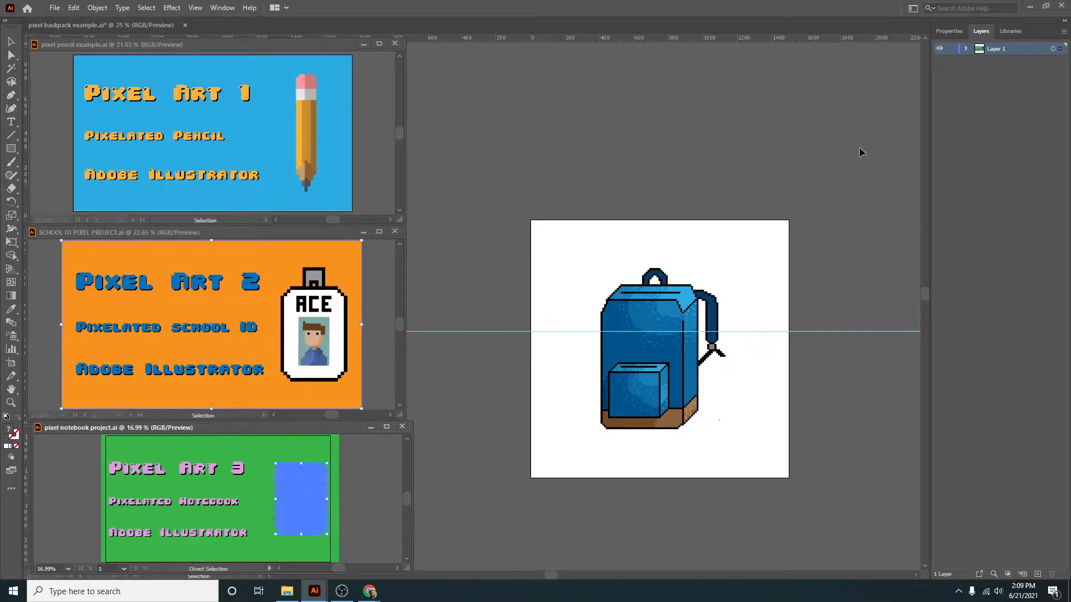
{"action": "key", "text": "ctrl+v"}
{"action": "left_click_drag", "start_coordinate": [519, 312], "coordinate": [751, 287]}
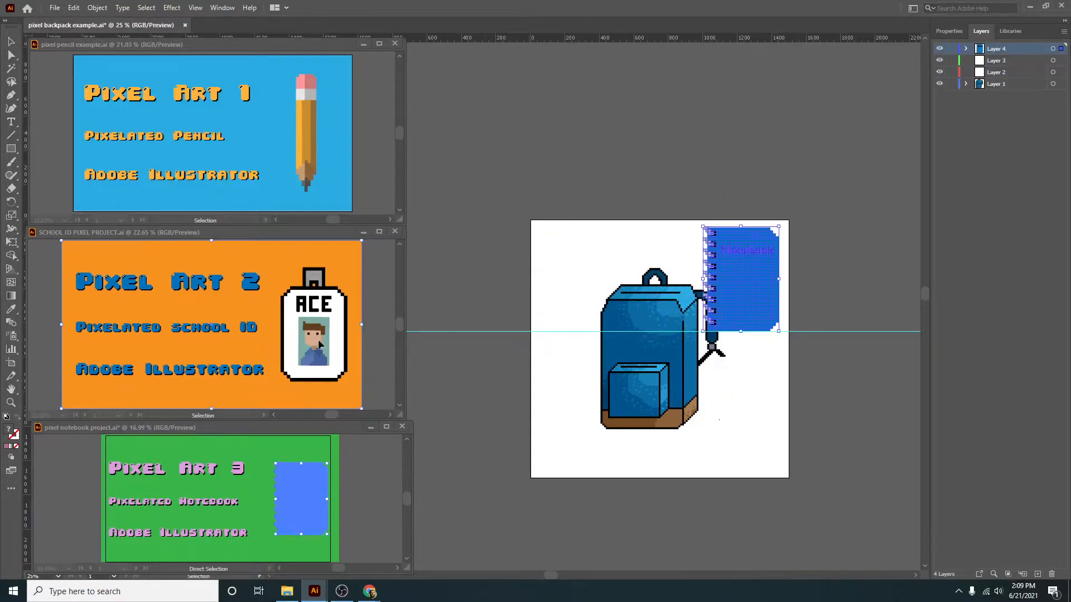
- Copy the school ID artwork into Layer 3, scaled down and placed on the backpack's front above the pocket
{"action": "left_click", "coordinate": [324, 334]}
{"action": "left_click", "coordinate": [313, 344]}
{"action": "left_click_drag", "start_coordinate": [331, 355], "coordinate": [845, 376]}
{"action": "left_click", "coordinate": [845, 376]}
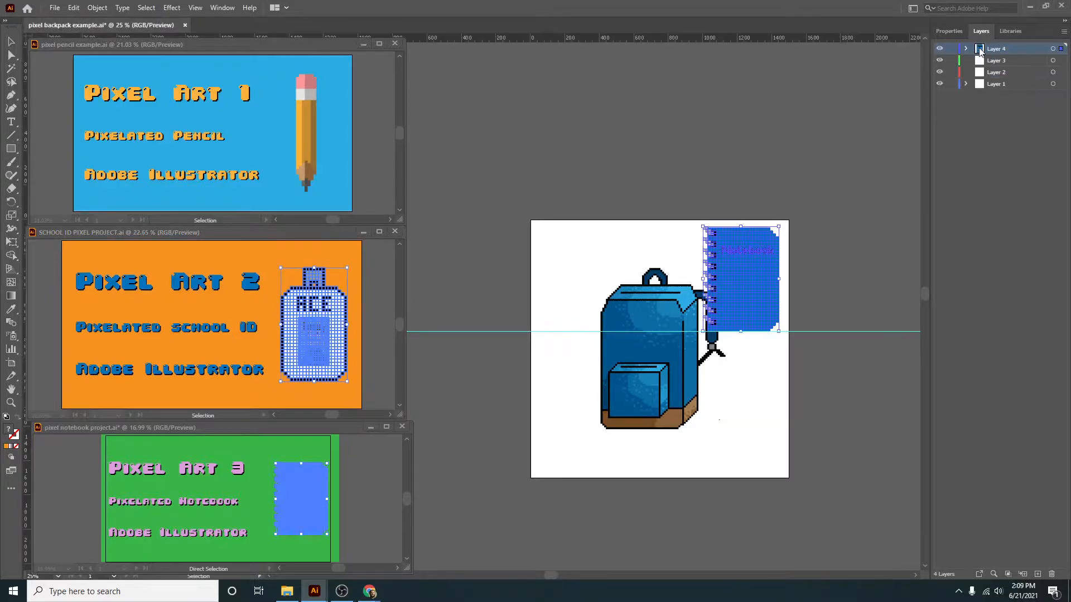
{"action": "left_click", "coordinate": [996, 60]}
{"action": "key", "text": "ctrl+v"}
{"action": "left_click_drag", "start_coordinate": [504, 339], "coordinate": [668, 336]}
{"action": "left_click_drag", "start_coordinate": [659, 378], "coordinate": [673, 349]}
{"action": "key", "text": "Delete"}
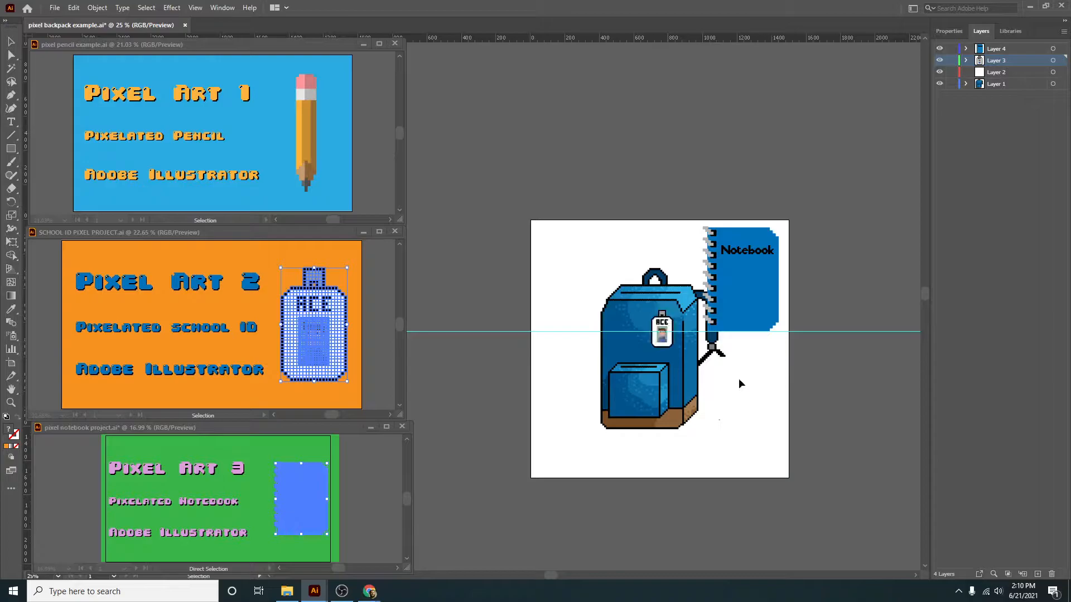
- Copy the pencil artwork into Layer 2, scaled down and placed over the edge of the backpack's front pocket
{"action": "left_click", "coordinate": [302, 152]}
{"action": "left_click", "coordinate": [302, 152]}
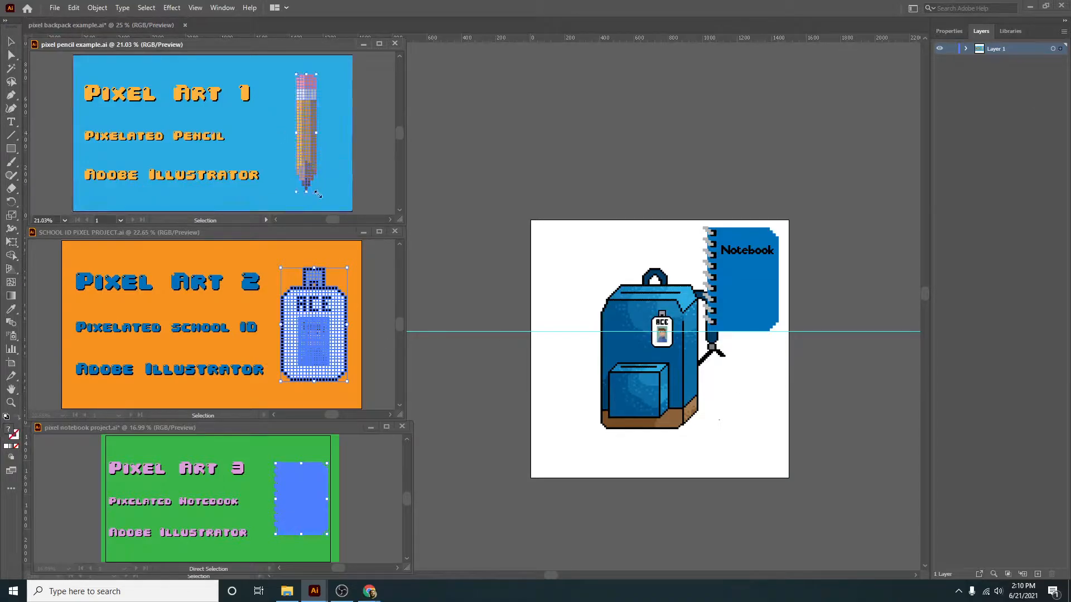
{"action": "left_click", "coordinate": [832, 367]}
{"action": "left_click", "coordinate": [976, 73]}
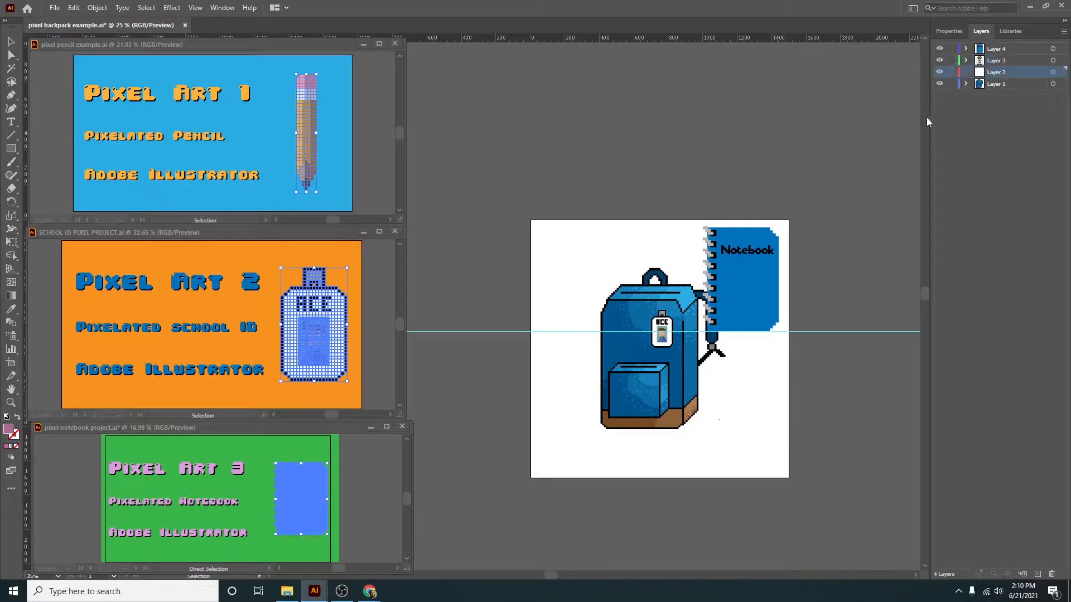
{"action": "key", "text": "ctrl+v"}
{"action": "left_click_drag", "start_coordinate": [481, 329], "coordinate": [599, 368]}
{"action": "mouse_move", "coordinate": [606, 276]}
{"action": "left_mouse_down"}
{"action": "mouse_move", "coordinate": [593, 350]}
{"action": "mouse_move", "coordinate": [624, 366]}
{"action": "left_mouse_up"}
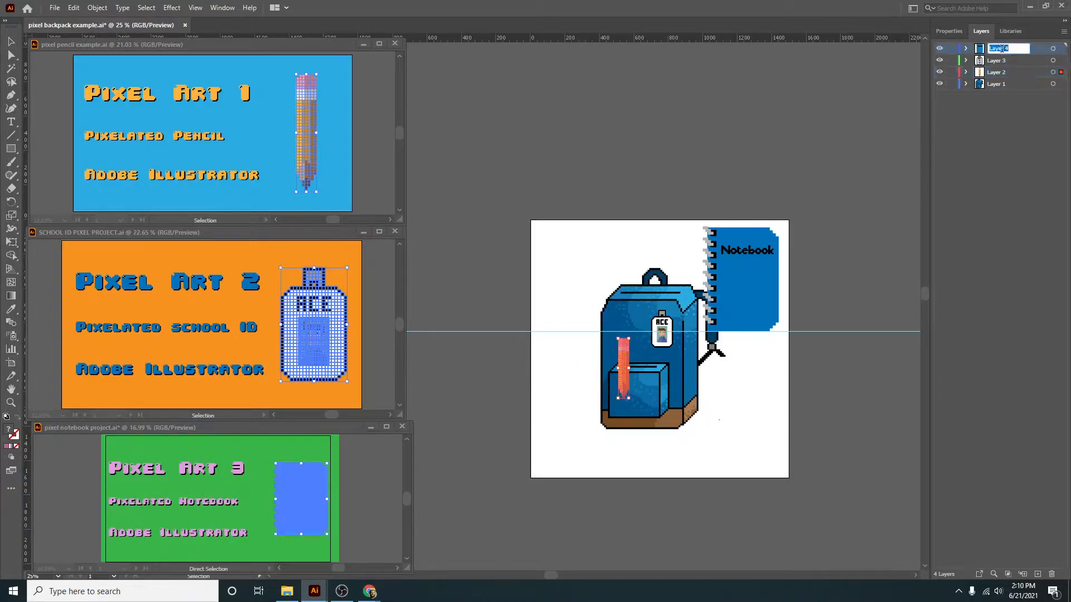
- Rename the four layers from top to bottom as notebook, id, pencil and backpack
{"action": "left_click", "coordinate": [999, 84]}
{"action": "left_click", "coordinate": [793, 449]}
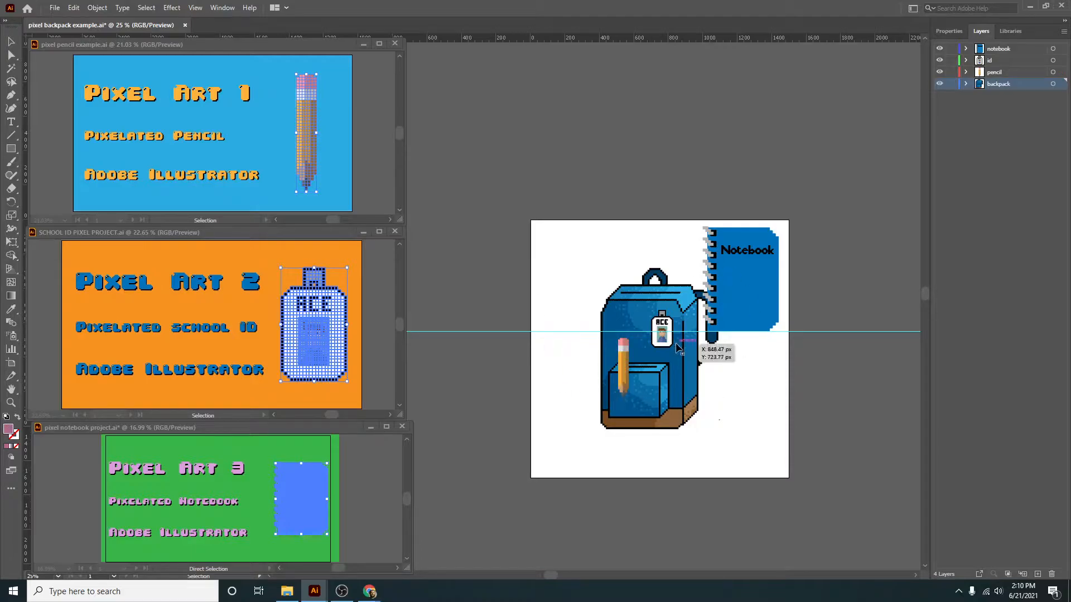
- Save the document as a new Illustrator file named "animation base backpack" in Downloads
{"action": "left_click", "coordinate": [51, 9]}
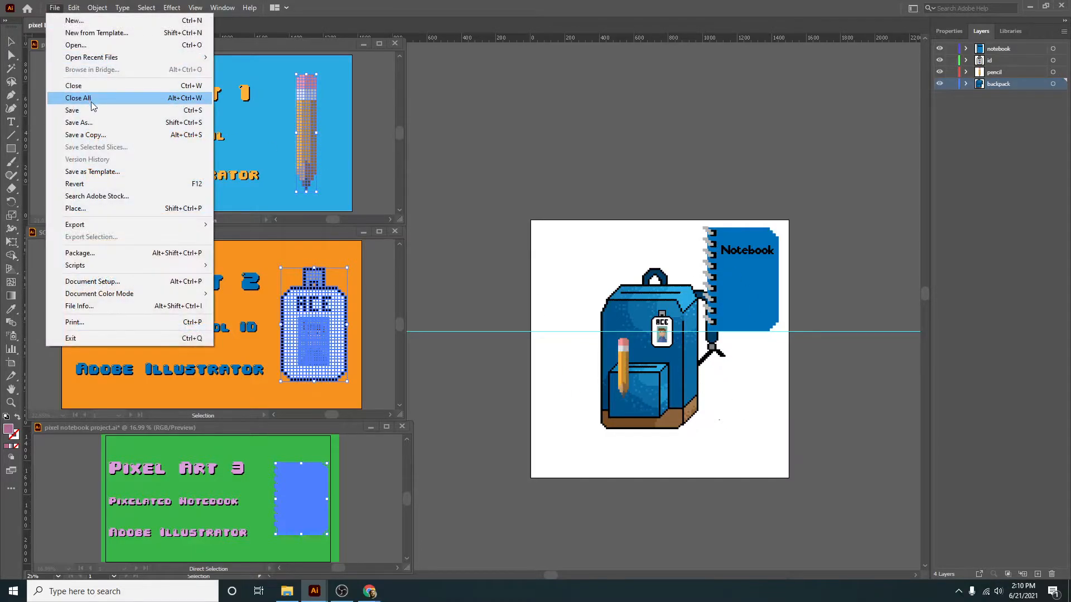
{"action": "left_click", "coordinate": [90, 129]}
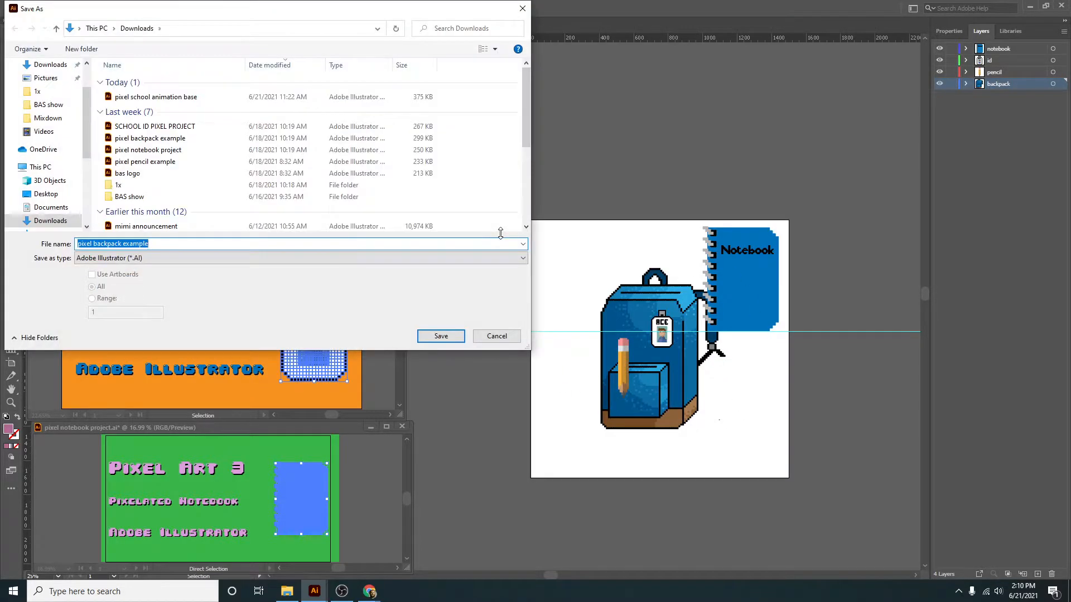
{"action": "type", "text": "animation base backp"}
{"action": "key", "text": "BackSpace"}
{"action": "type", "text": "pack"}
{"action": "key", "text": "Return"}
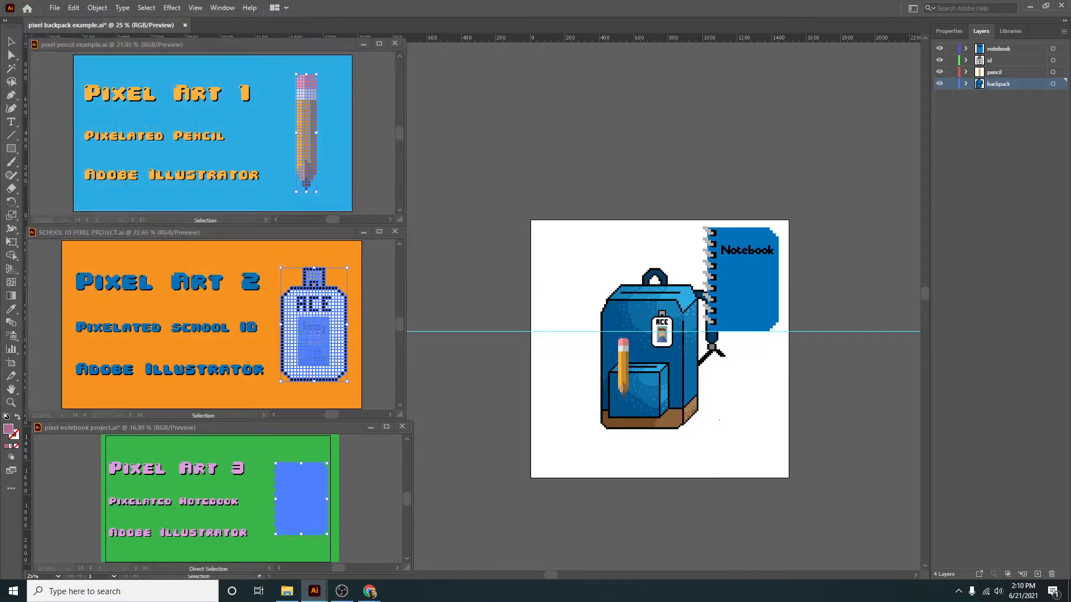
{"action": "left_click", "coordinate": [583, 446]}
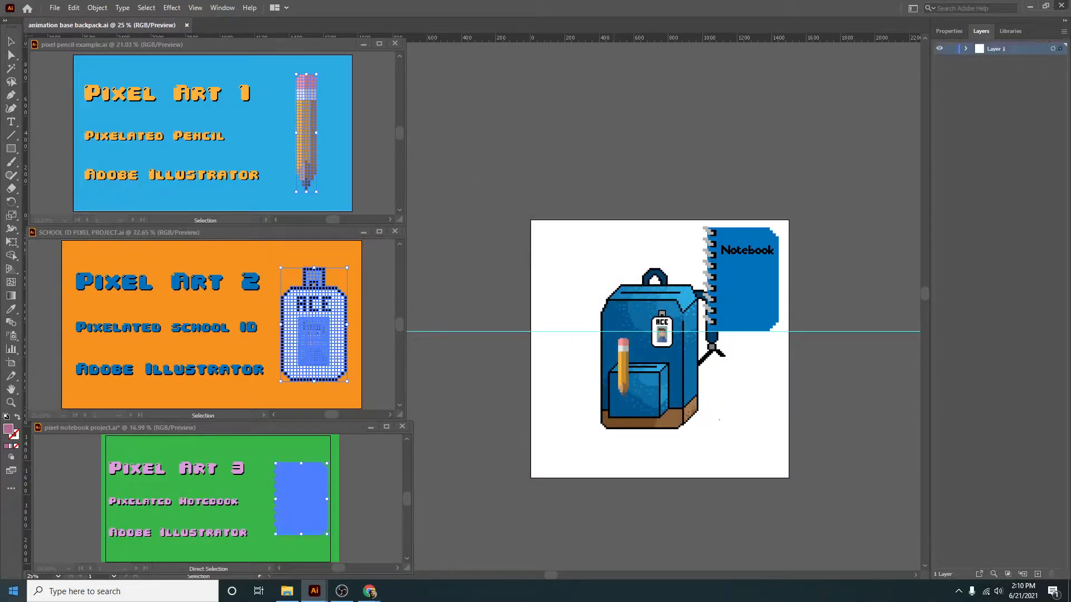
- Open Adobe After Effects 2021 and start a new project
{"action": "left_click", "coordinate": [13, 591]}
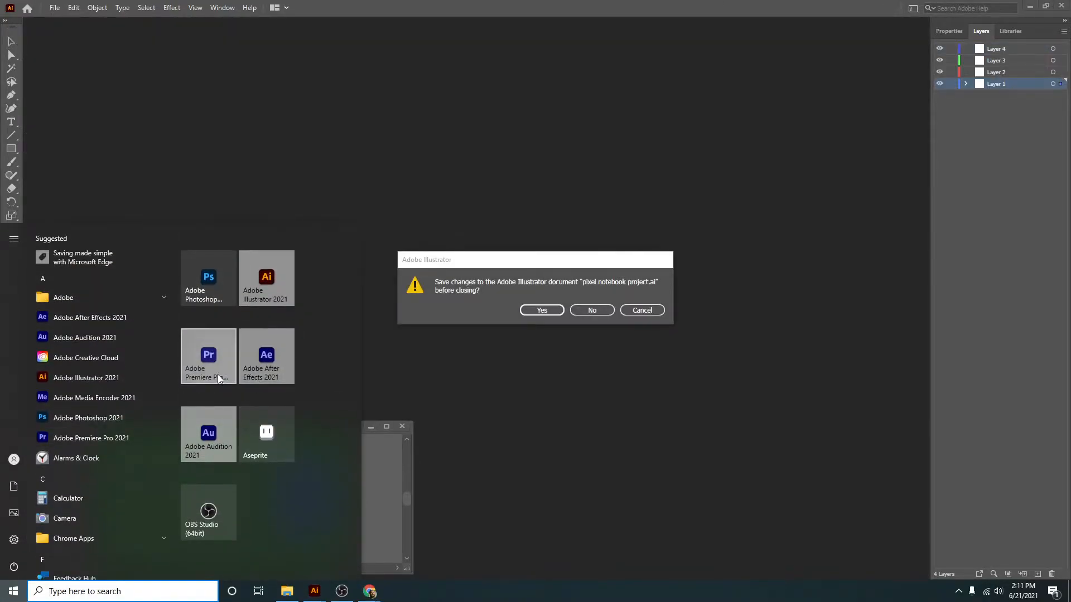
{"action": "left_click", "coordinate": [258, 369]}
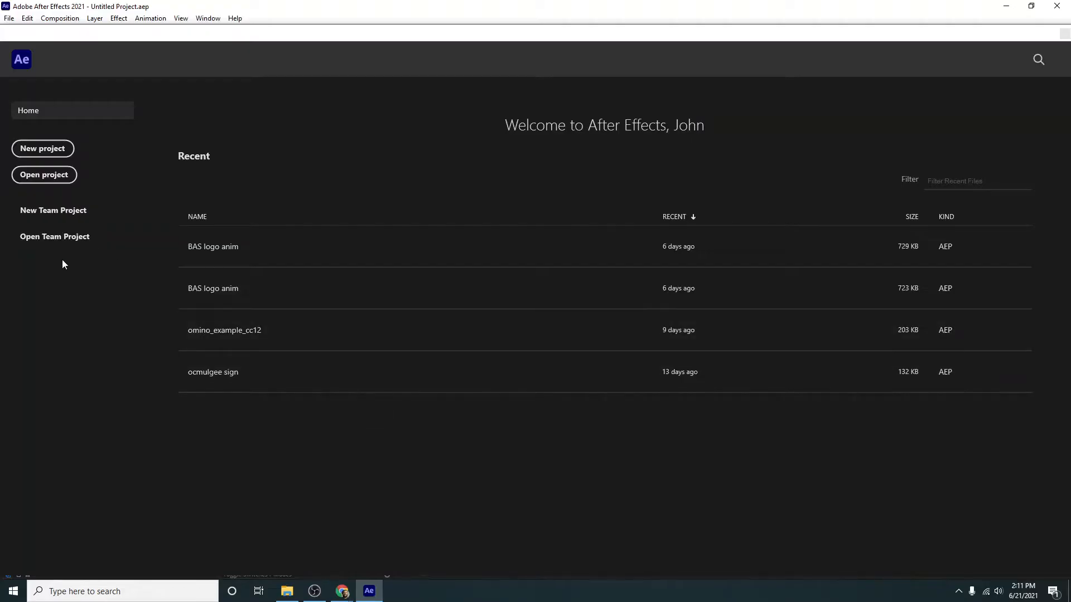
{"action": "left_click", "coordinate": [38, 148]}
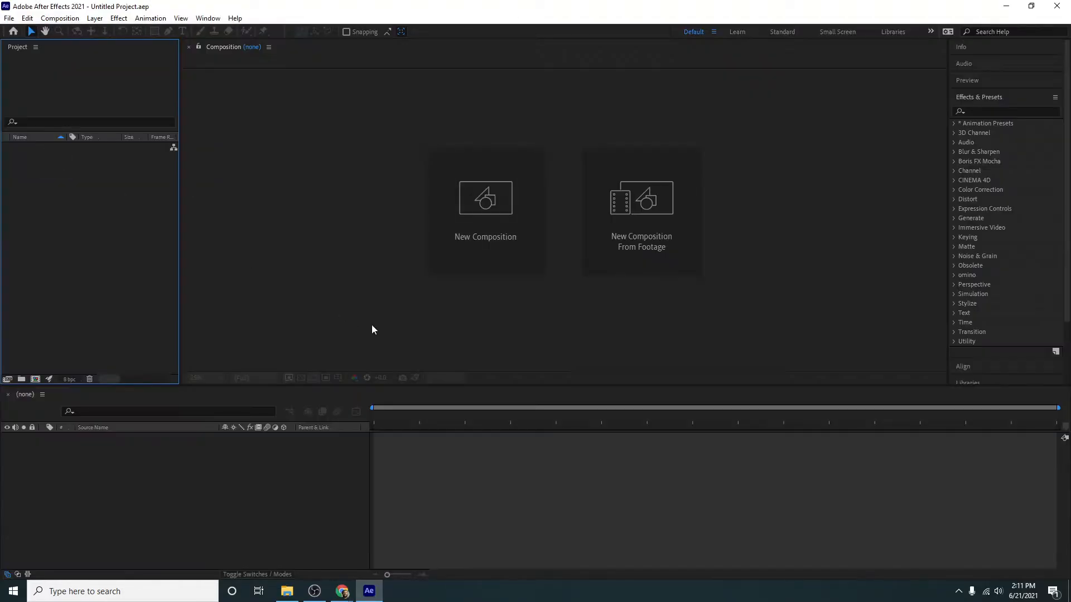
- Start a new 500 × 500 px composition with 60 frames per second and Full resolution
{"action": "left_click", "coordinate": [477, 217]}
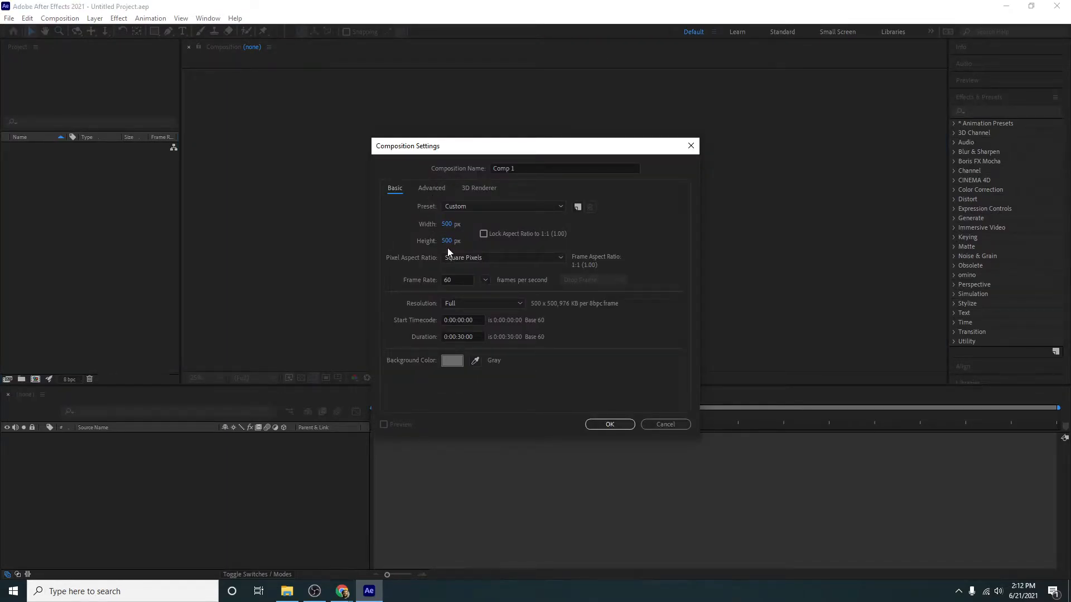
{"action": "left_click", "coordinate": [492, 236]}
{"action": "left_click", "coordinate": [462, 277]}
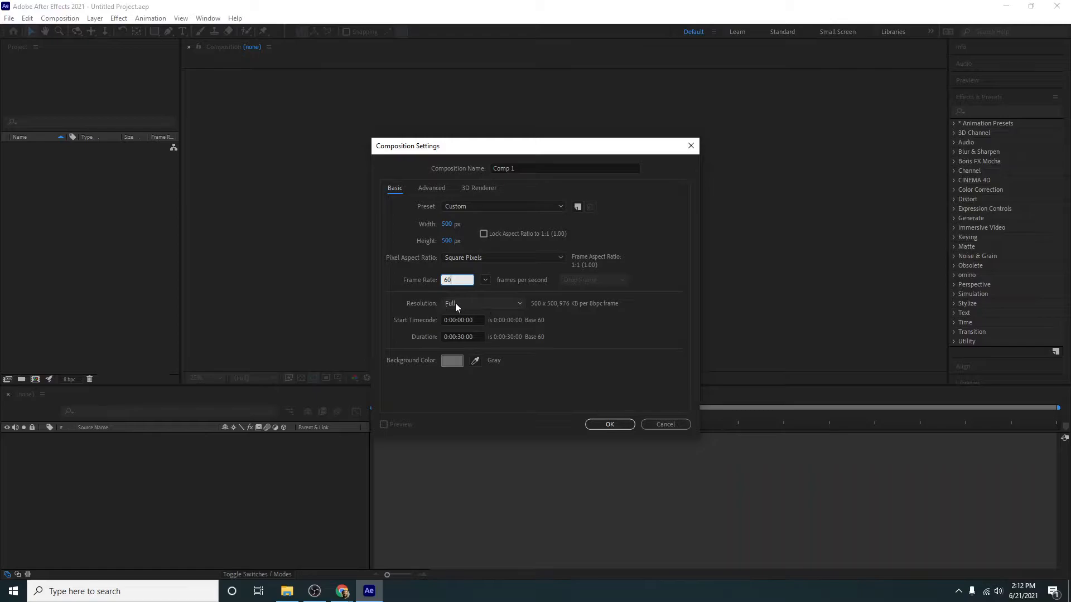
{"action": "left_click", "coordinate": [494, 304]}
{"action": "left_click", "coordinate": [494, 304]}
- Set the composition's duration to 0:00:05:00 and create it
{"action": "mouse_move", "coordinate": [459, 338]}
{"action": "left_mouse_down"}
{"action": "mouse_move", "coordinate": [479, 335]}
{"action": "mouse_move", "coordinate": [461, 333]}
{"action": "left_mouse_up"}
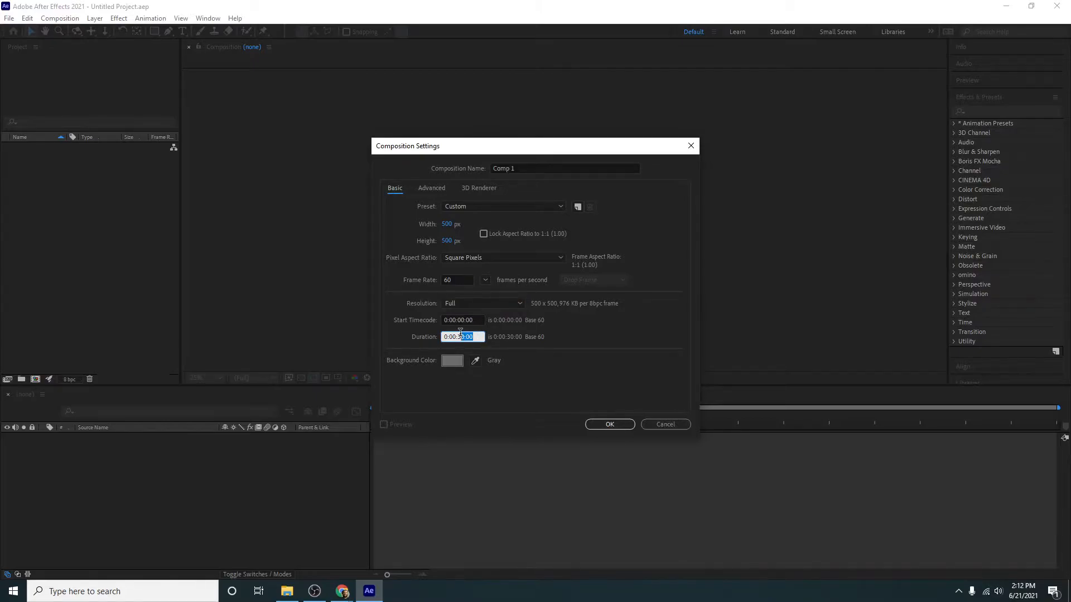
{"action": "left_click", "coordinate": [452, 338]}
{"action": "left_click_drag", "start_coordinate": [475, 337], "coordinate": [457, 338]}
{"action": "type", "text": "05:00"}
{"action": "left_click", "coordinate": [549, 384]}
{"action": "left_click", "coordinate": [461, 336]}
{"action": "left_click", "coordinate": [500, 383]}
{"action": "left_click", "coordinate": [610, 425]}
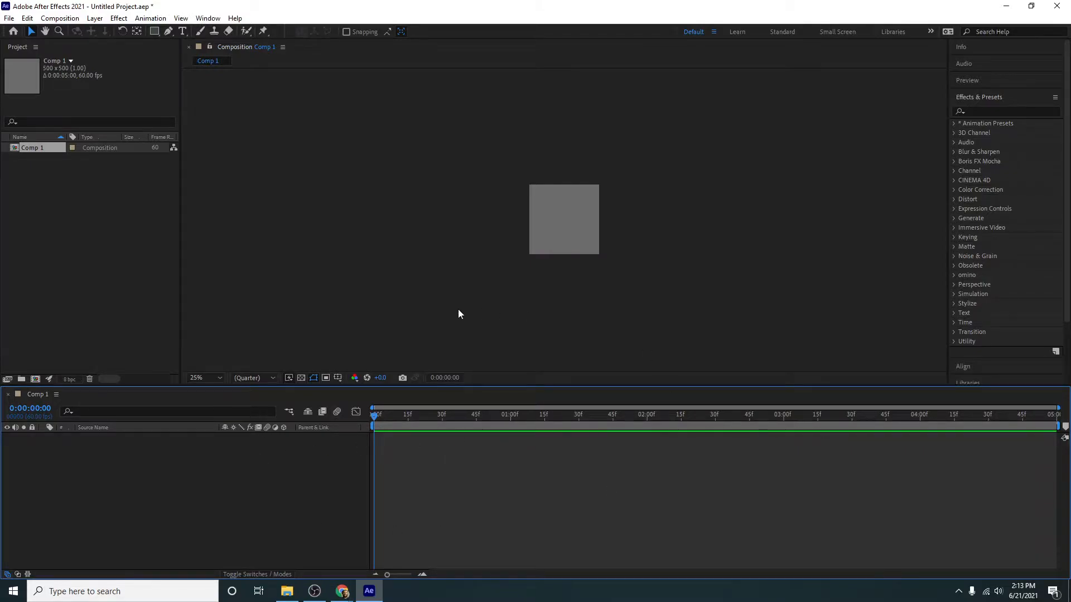
- Import the "animation base backpack" Illustrator file as a composition with footage dimensions set to Layer Size
{"action": "double_click", "coordinate": [108, 236]}
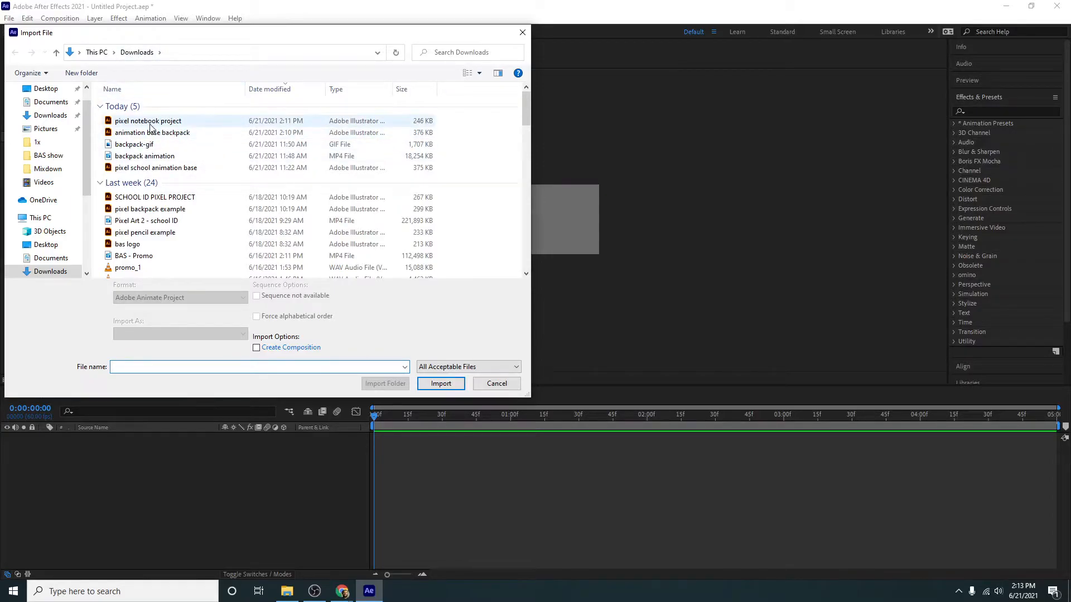
{"action": "left_click", "coordinate": [169, 133]}
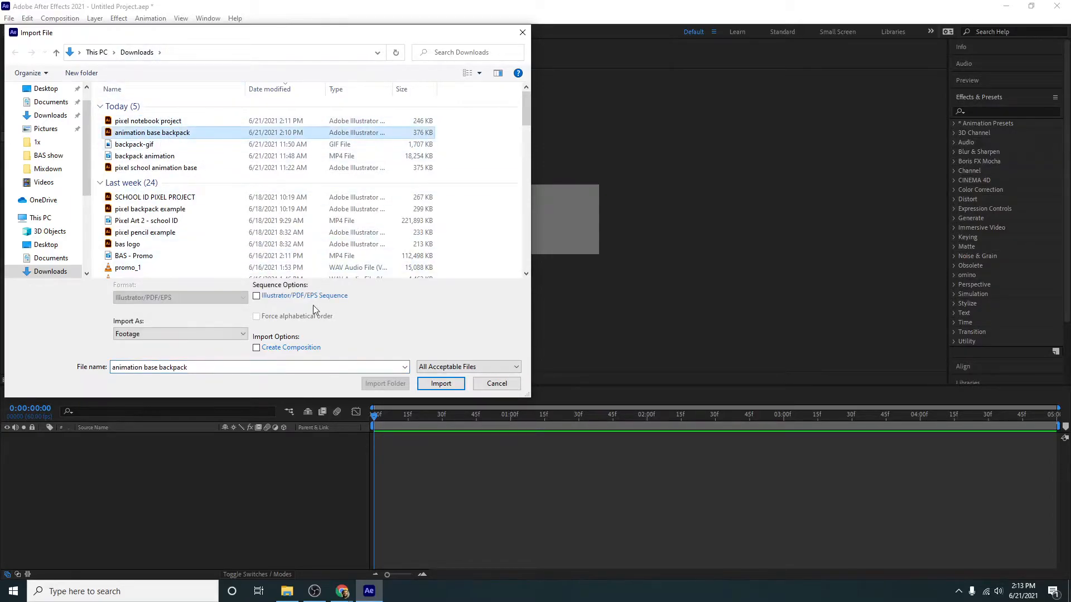
{"action": "left_click", "coordinate": [440, 384]}
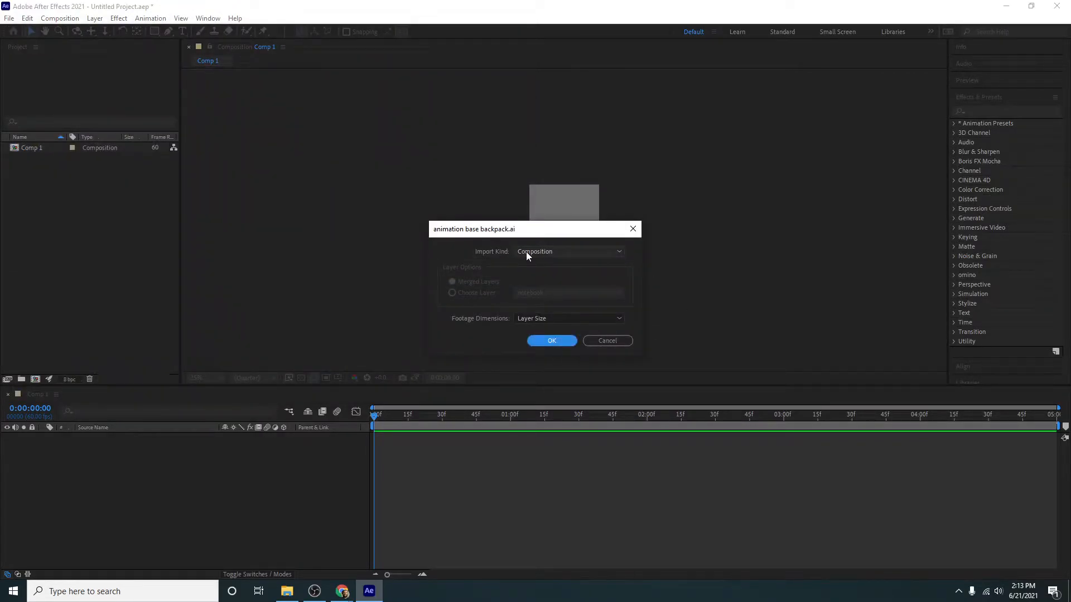
{"action": "left_click", "coordinate": [540, 342]}
- Expand the imported layers folder, check its items, and add the backpack layer to the Comp 1 timeline
{"action": "left_click", "coordinate": [5, 159]}
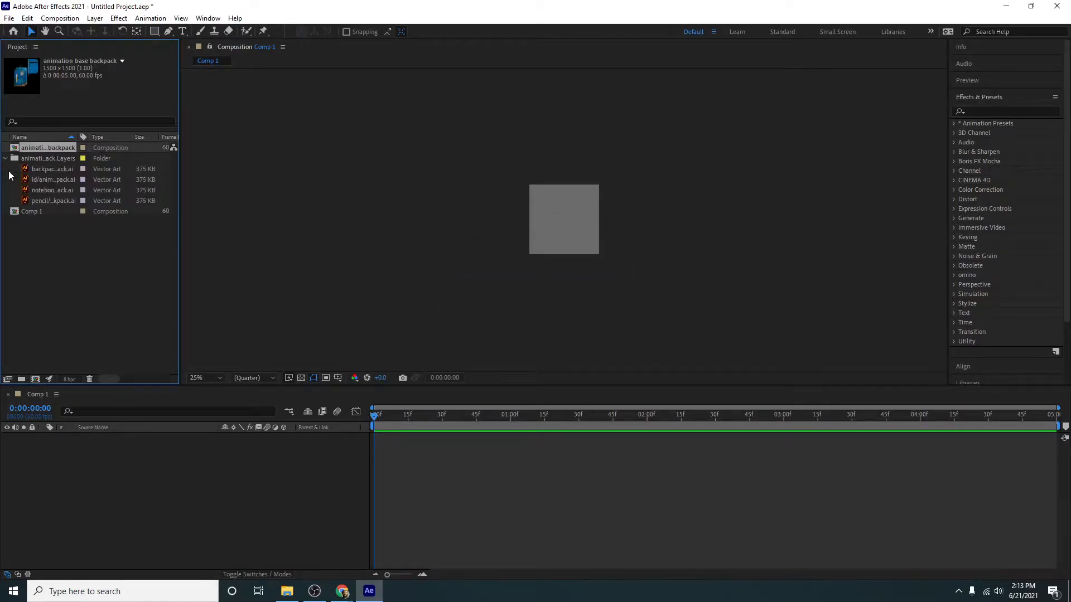
{"action": "left_click", "coordinate": [35, 170]}
{"action": "left_click", "coordinate": [42, 180]}
{"action": "left_click", "coordinate": [45, 190]}
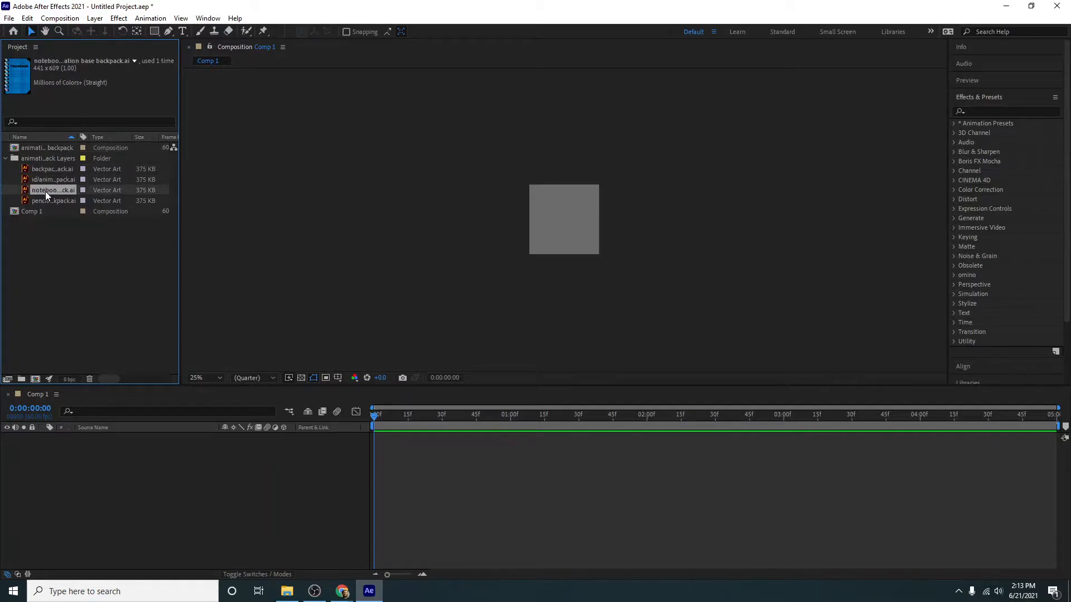
{"action": "left_click", "coordinate": [47, 200]}
{"action": "left_click", "coordinate": [47, 169]}
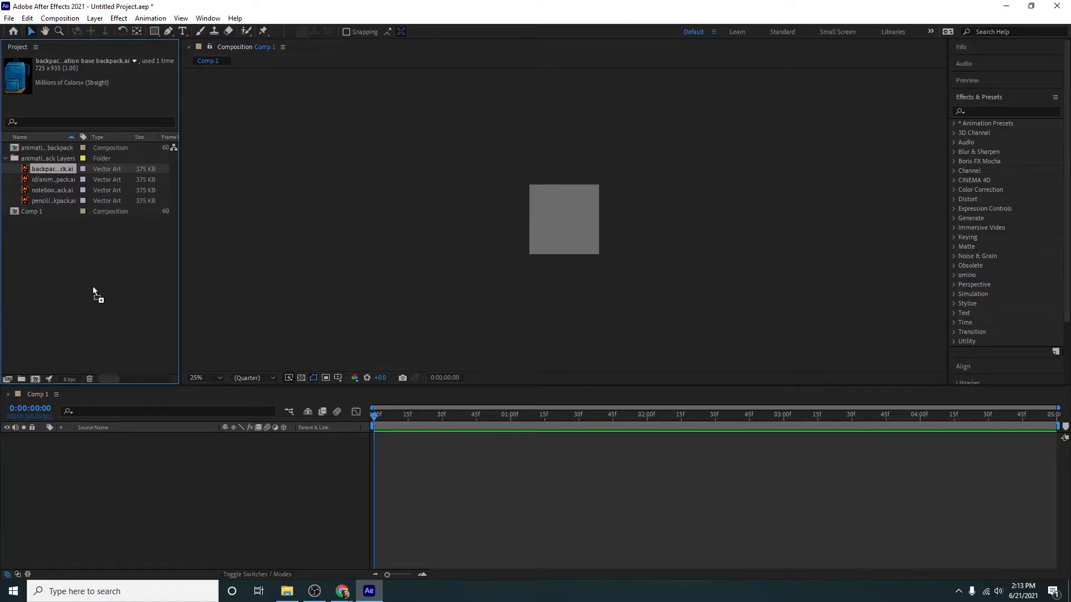
{"action": "left_click_drag", "start_coordinate": [108, 482], "coordinate": [108, 482]}
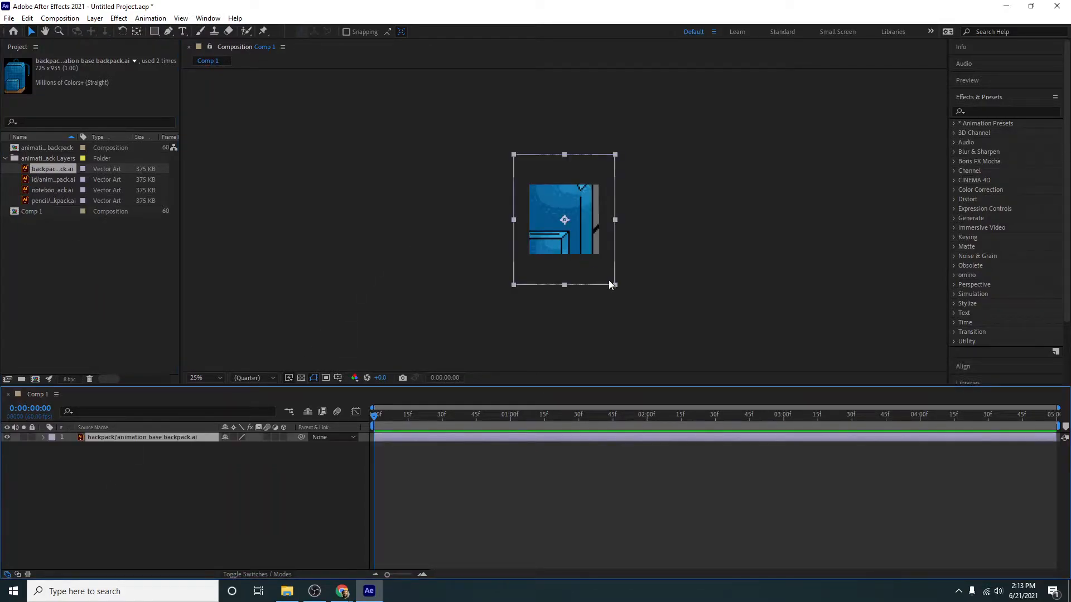
- Scale the backpack down to fit inside the composition frame and shift it slightly downward
{"action": "left_click_drag", "start_coordinate": [613, 155], "coordinate": [577, 210]}
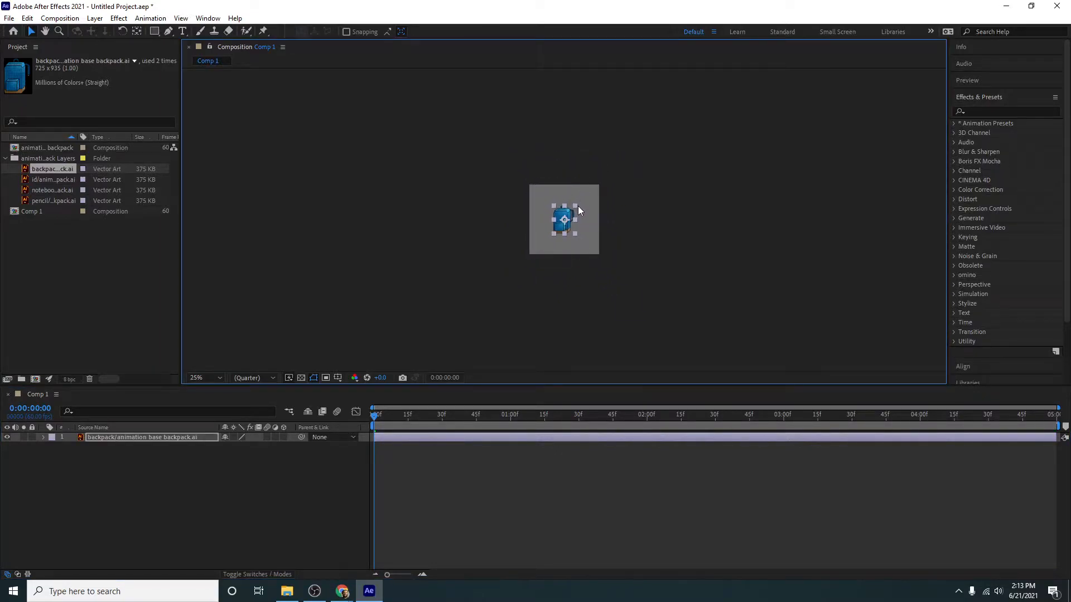
{"action": "scroll", "coordinate": [572, 234], "scroll_direction": "up", "scroll_amount": 4}
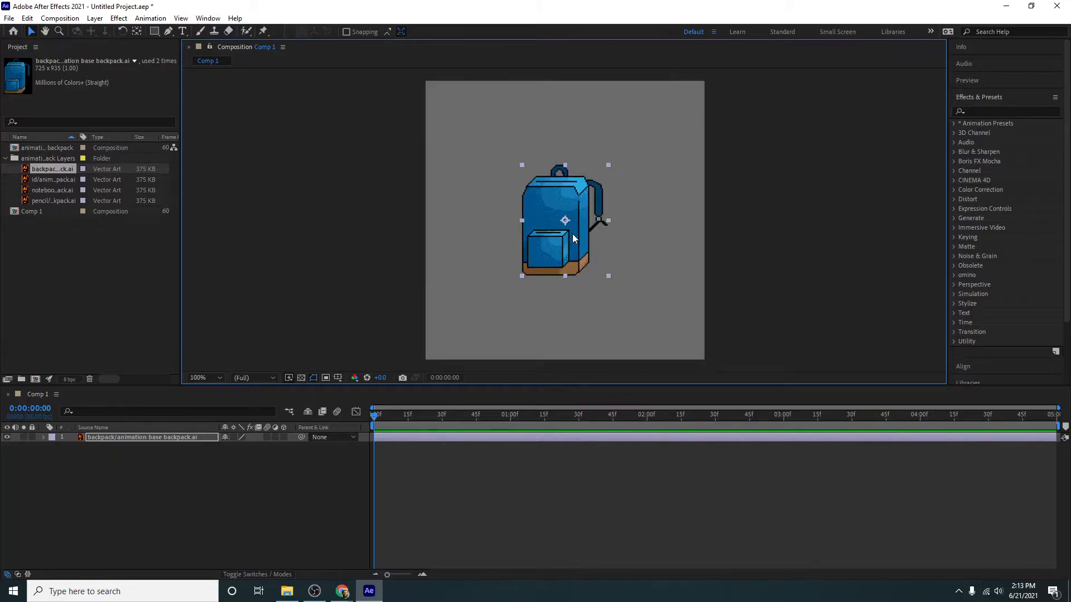
{"action": "mouse_move", "coordinate": [570, 251]}
{"action": "left_mouse_down"}
{"action": "mouse_move", "coordinate": [532, 298]}
{"action": "mouse_move", "coordinate": [573, 264]}
{"action": "left_mouse_up"}
- Collapse the Effects & Presets list and choose the Default workspace
{"action": "left_click", "coordinate": [970, 98]}
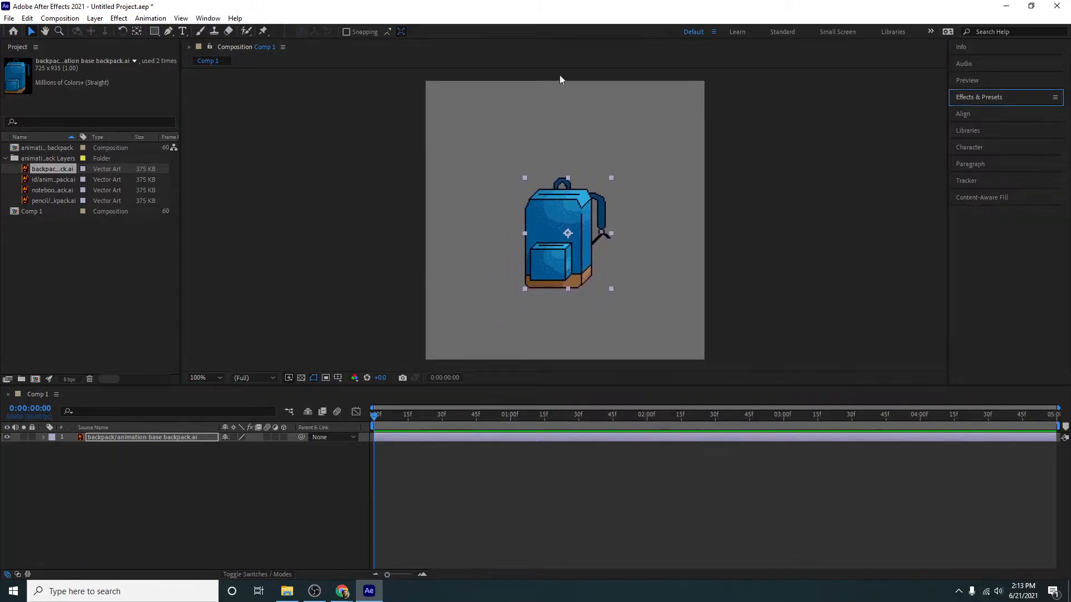
{"action": "left_click", "coordinate": [209, 19]}
{"action": "mouse_move", "coordinate": [230, 37]}
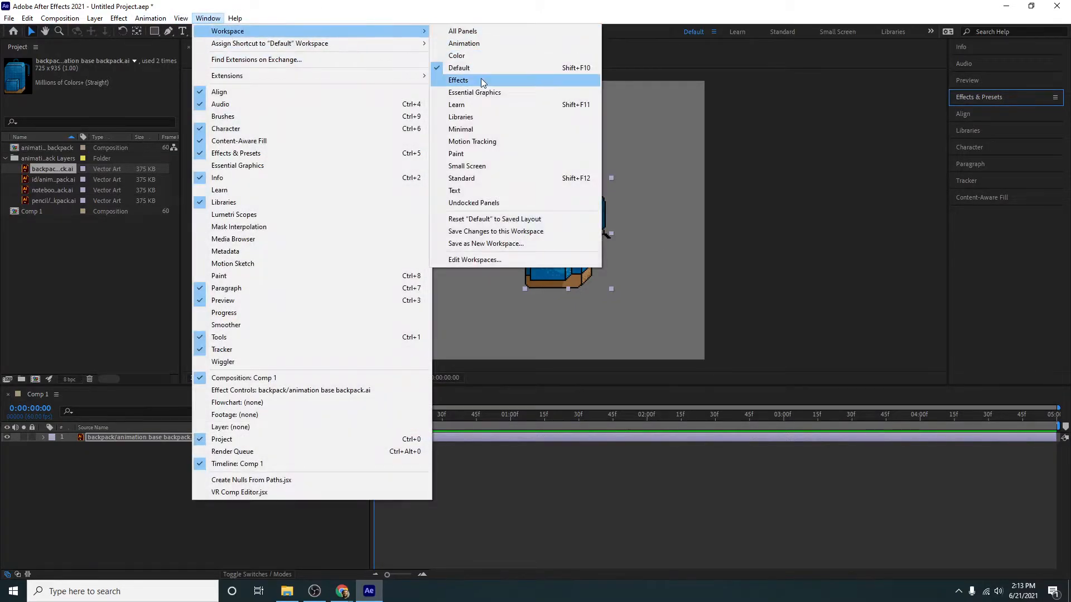
{"action": "left_click", "coordinate": [511, 68]}
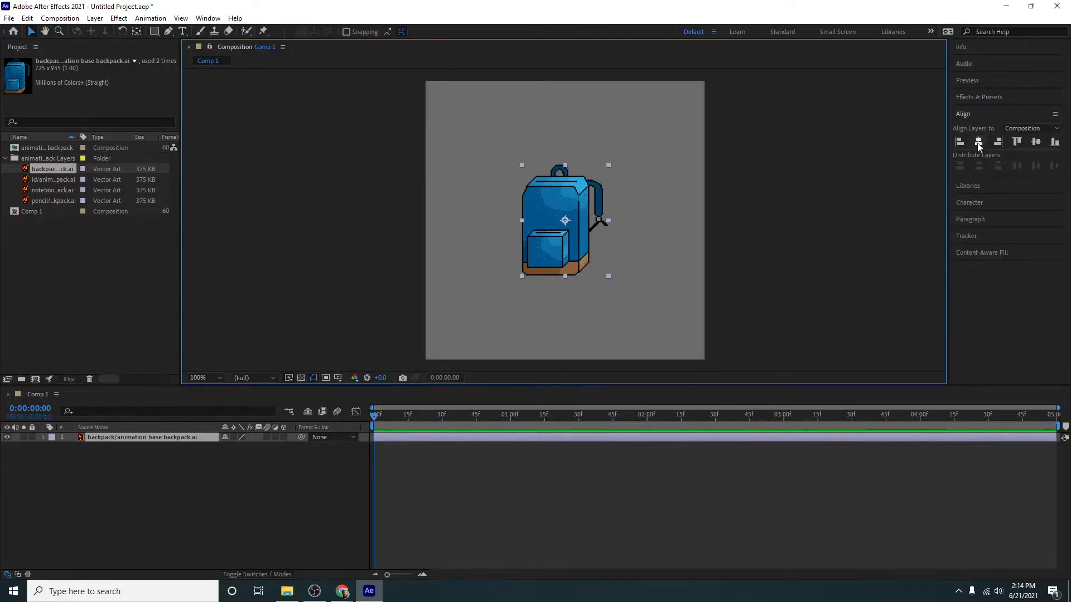
- Center the backpack horizontally in the composition and move it down to the lower part of the frame
{"action": "left_click", "coordinate": [978, 142]}
{"action": "left_click_drag", "start_coordinate": [578, 249], "coordinate": [579, 302]}
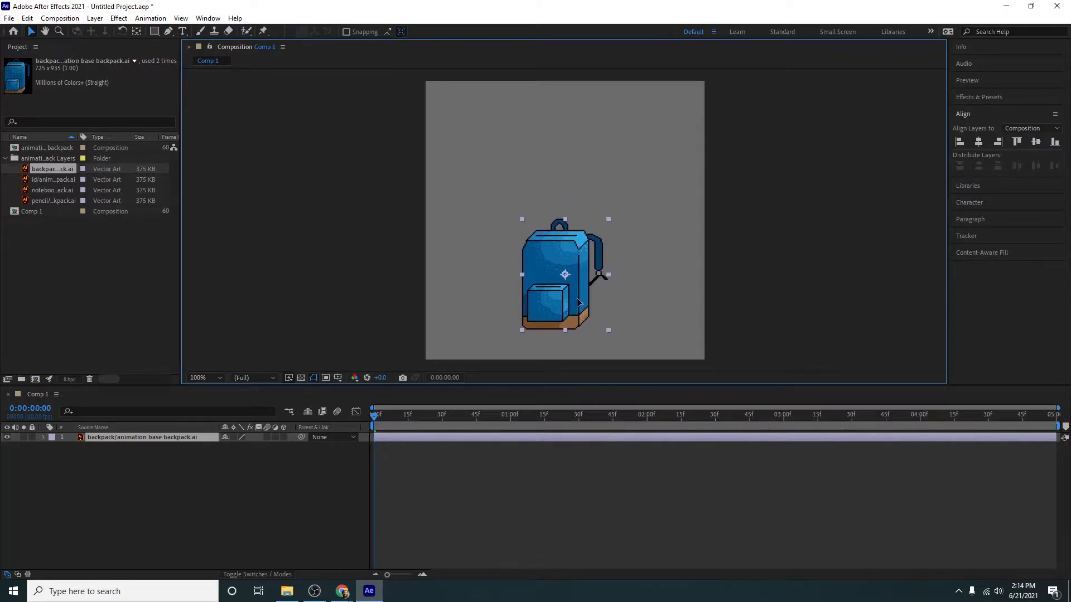
- Add the notebook layer to the Comp 1 timeline above the backpack layer
{"action": "left_click", "coordinate": [40, 230]}
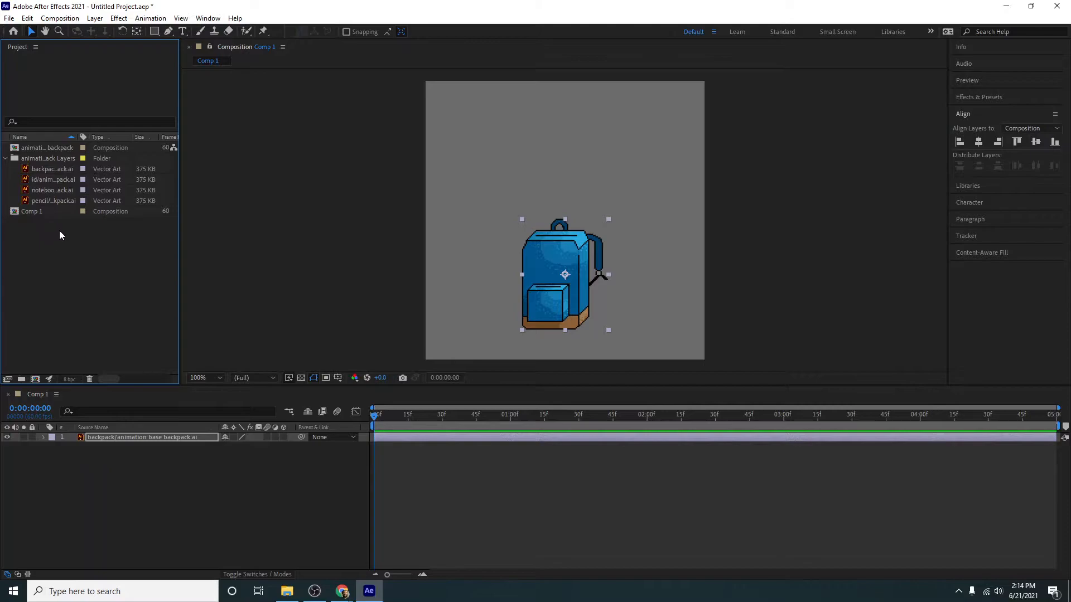
{"action": "left_click_drag", "start_coordinate": [59, 193], "coordinate": [126, 434]}
{"action": "left_click", "coordinate": [688, 222]}
{"action": "left_click", "coordinate": [661, 231]}
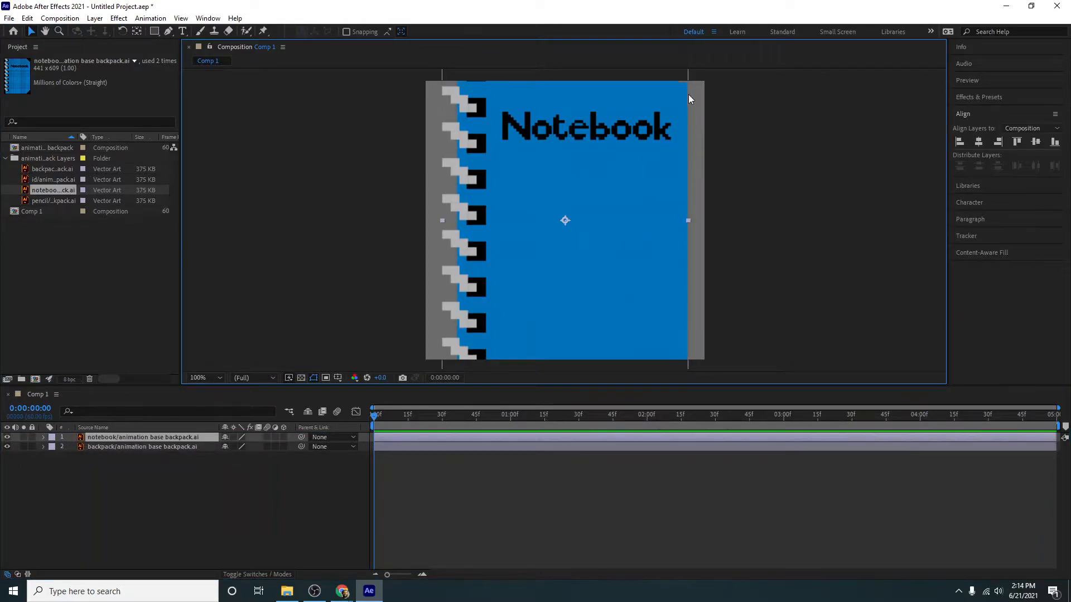
- Scale the notebook down to fit within the backpack and place it over the backpack's front, just below the top opening
{"action": "left_click_drag", "start_coordinate": [685, 219], "coordinate": [544, 253]}
{"action": "scroll", "coordinate": [531, 286], "scroll_direction": "up", "scroll_amount": 1}
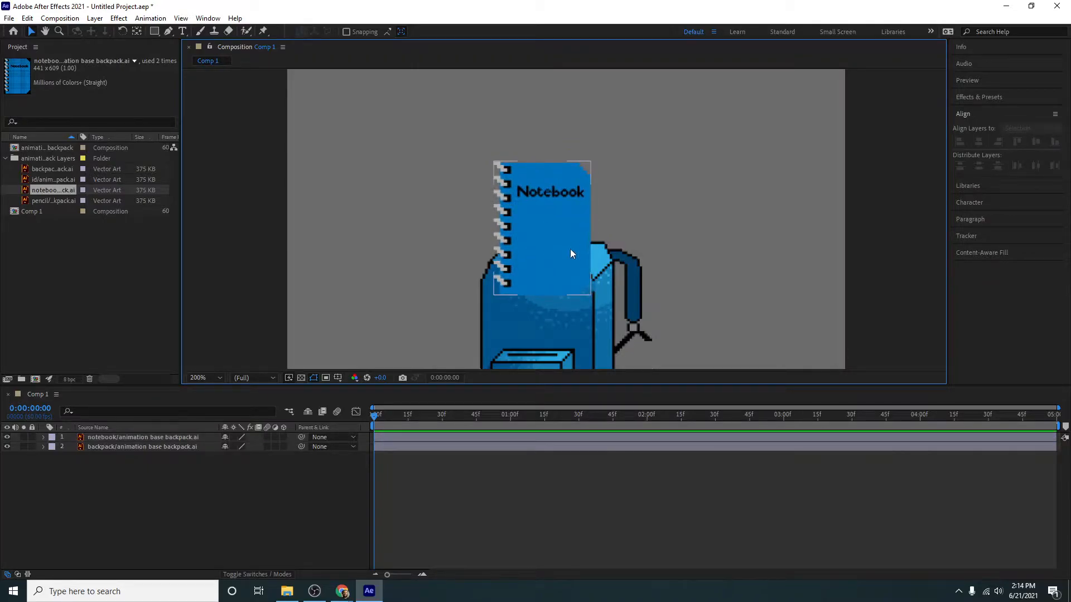
{"action": "left_click", "coordinate": [570, 248]}
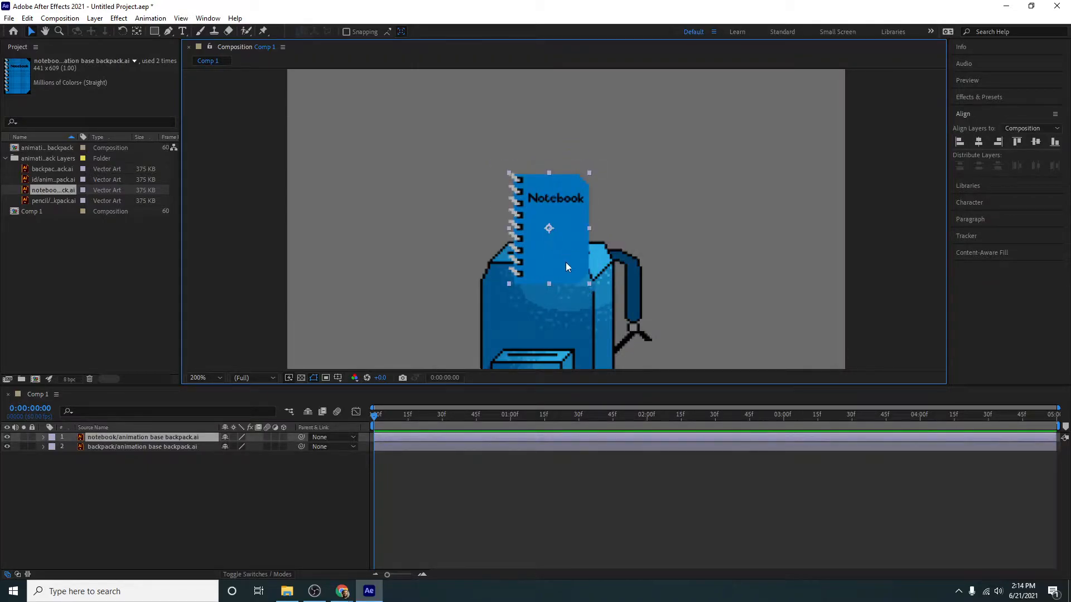
{"action": "left_click_drag", "start_coordinate": [566, 262], "coordinate": [563, 345]}
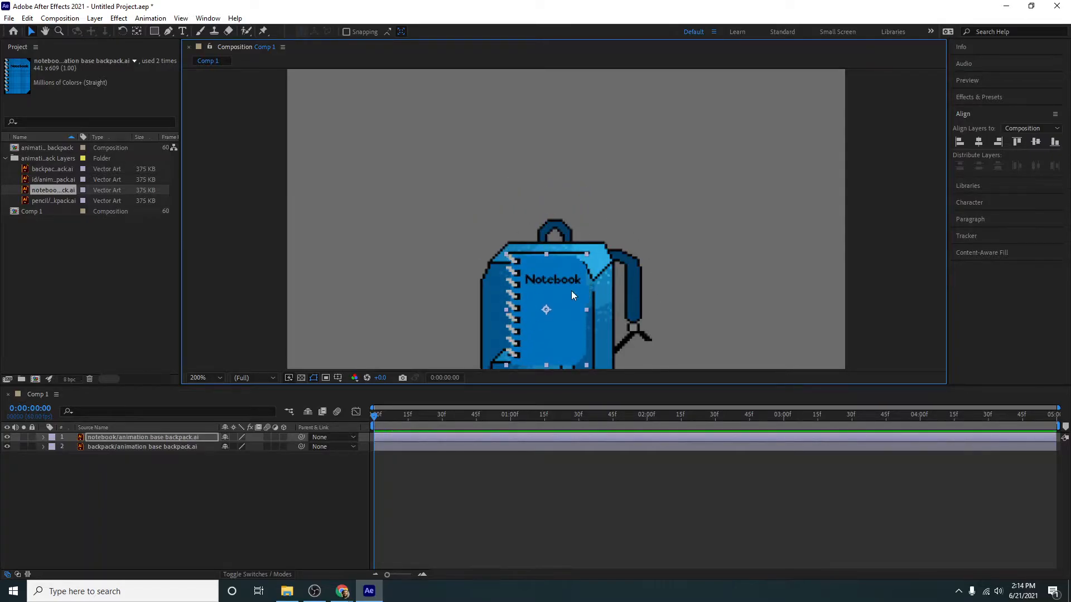
- Create a new shape layer and draw a red rectangle that fully covers the notebook
{"action": "left_click", "coordinate": [95, 19]}
{"action": "mouse_move", "coordinate": [129, 32]}
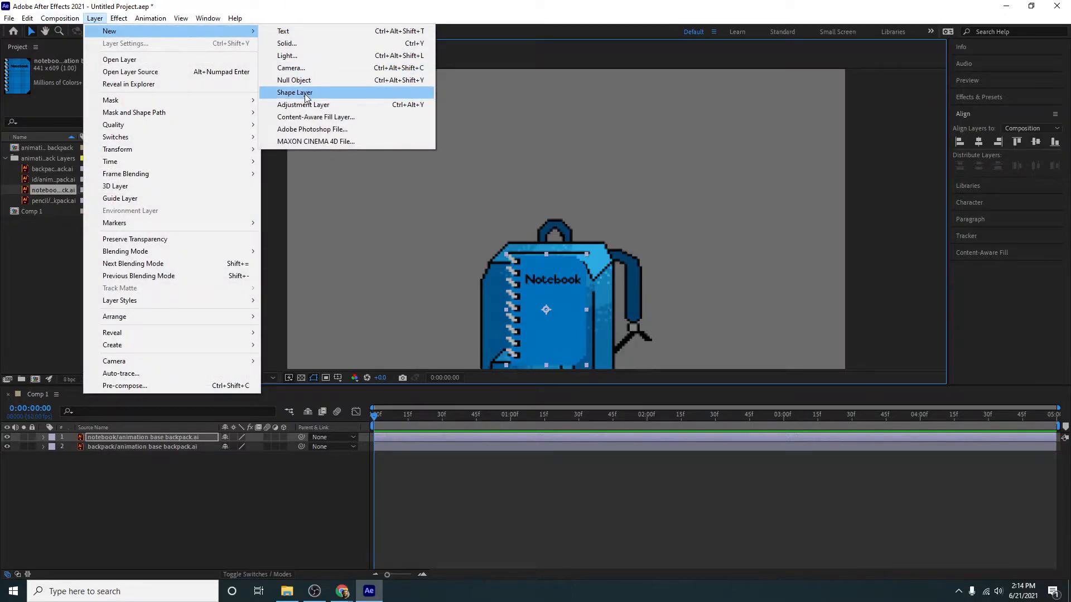
{"action": "left_click", "coordinate": [306, 98]}
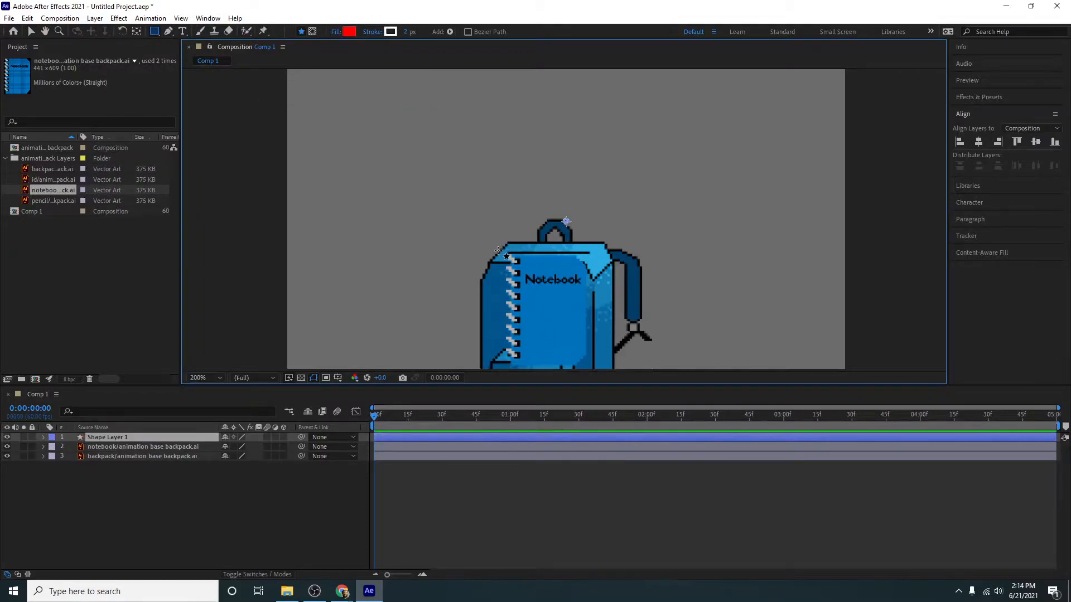
{"action": "left_click_drag", "start_coordinate": [497, 254], "coordinate": [598, 374]}
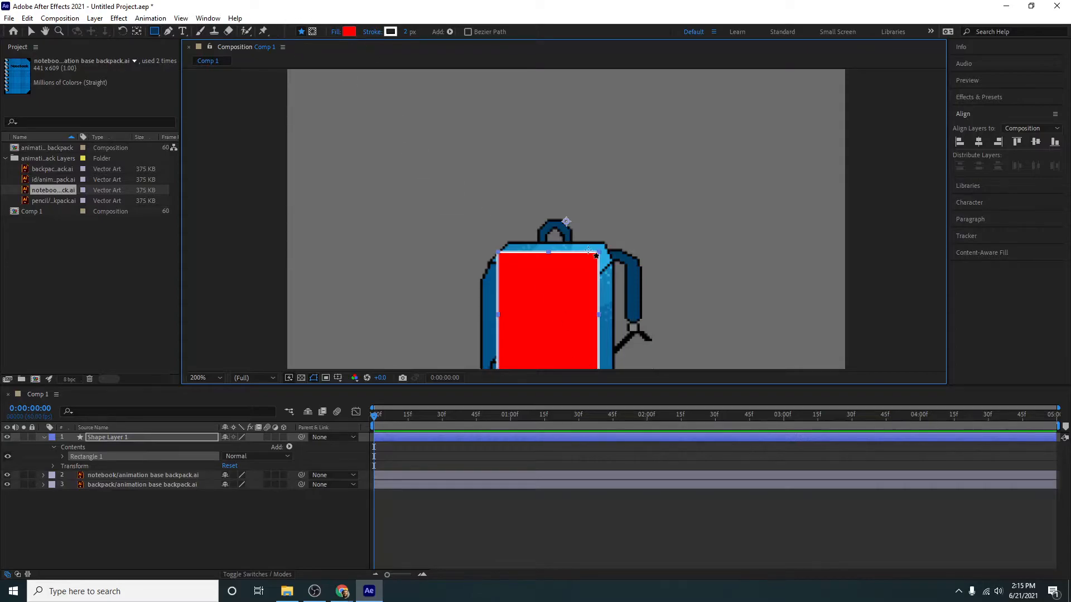
- Move the red rectangle straight up until its lower edge sits at the top of the notebook
{"action": "left_click", "coordinate": [31, 31]}
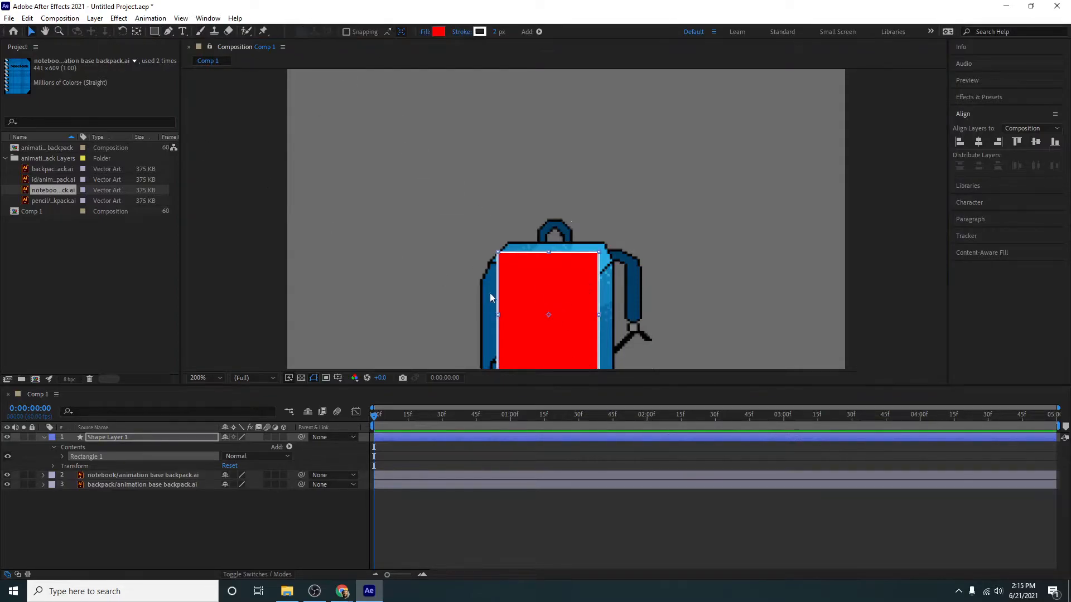
{"action": "key", "text": "h"}
{"action": "left_click_drag", "start_coordinate": [566, 327], "coordinate": [576, 146]}
{"action": "key", "text": "v"}
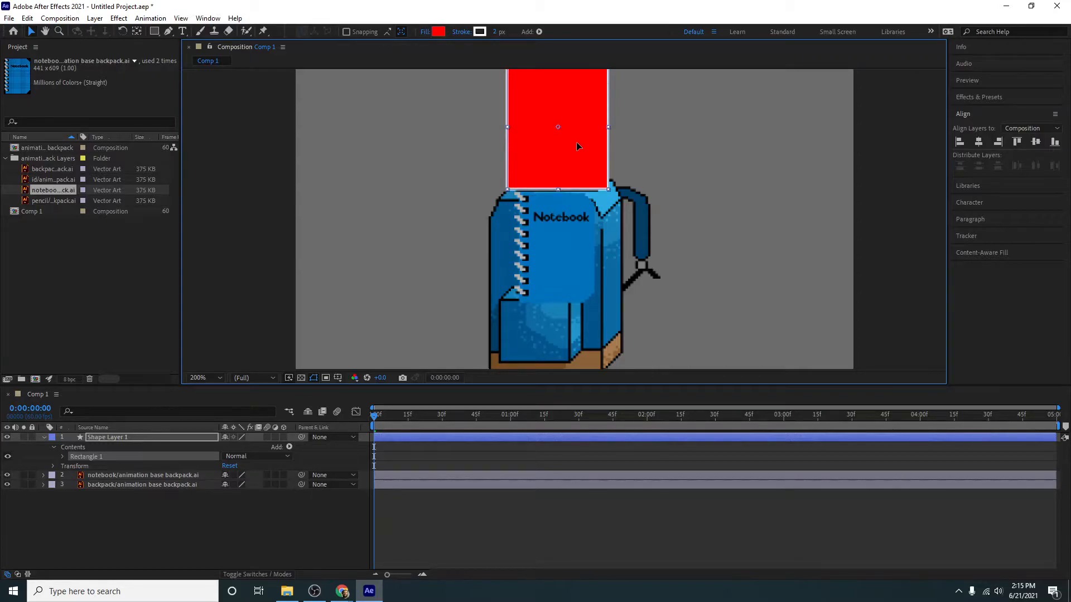
- Collapse Shape Layer 1, show the layer modes, and set the notebook layer's track matte to Alpha Matte "Shape Layer 1"
{"action": "left_click", "coordinate": [132, 476]}
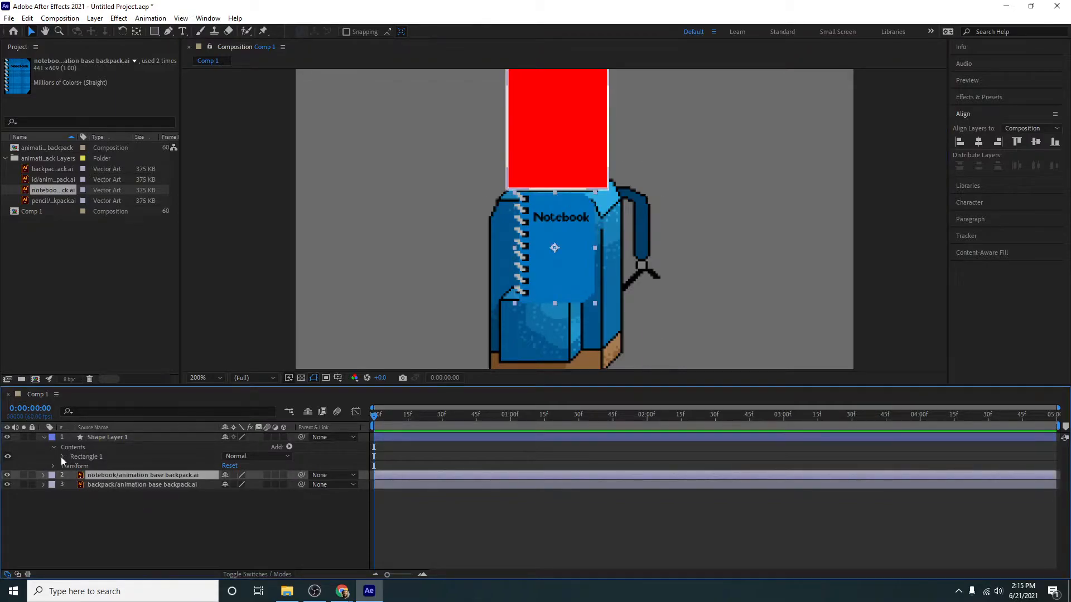
{"action": "left_click", "coordinate": [46, 439]}
{"action": "left_click", "coordinate": [46, 438]}
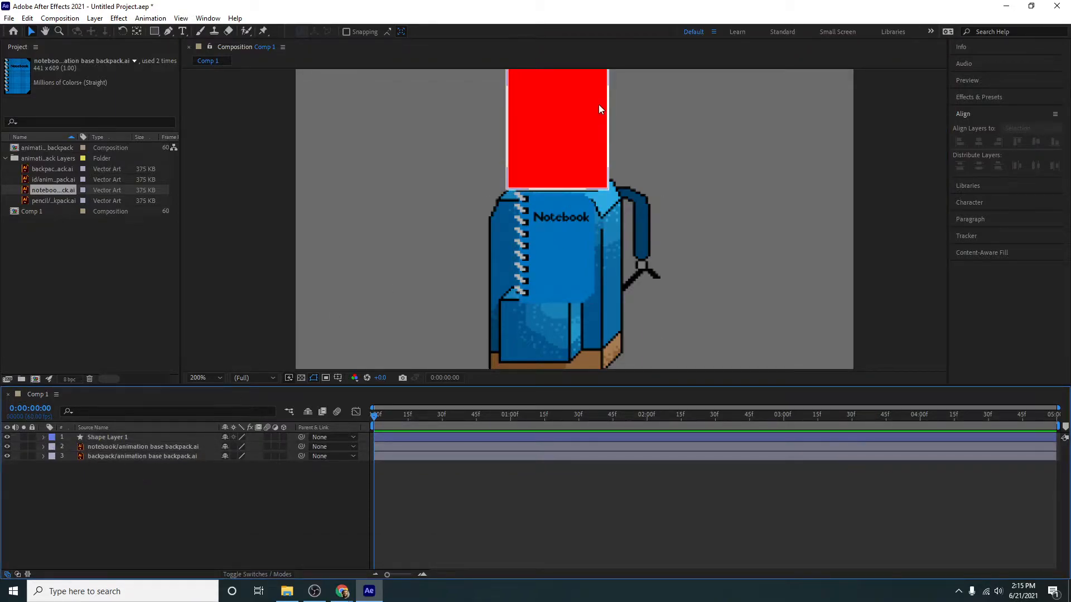
{"action": "left_click", "coordinate": [159, 450]}
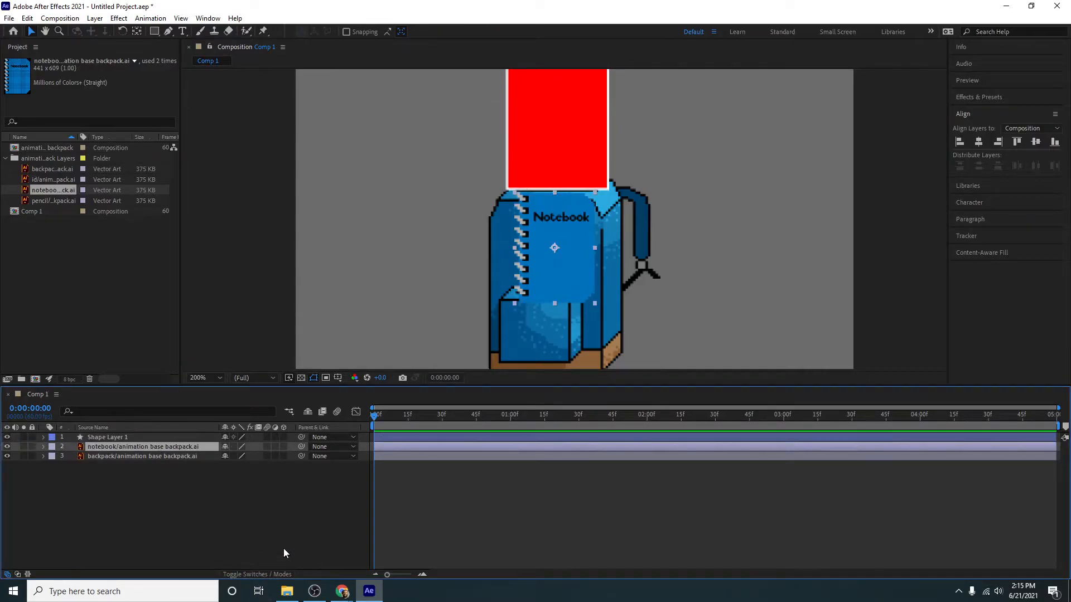
{"action": "left_click", "coordinate": [257, 575]}
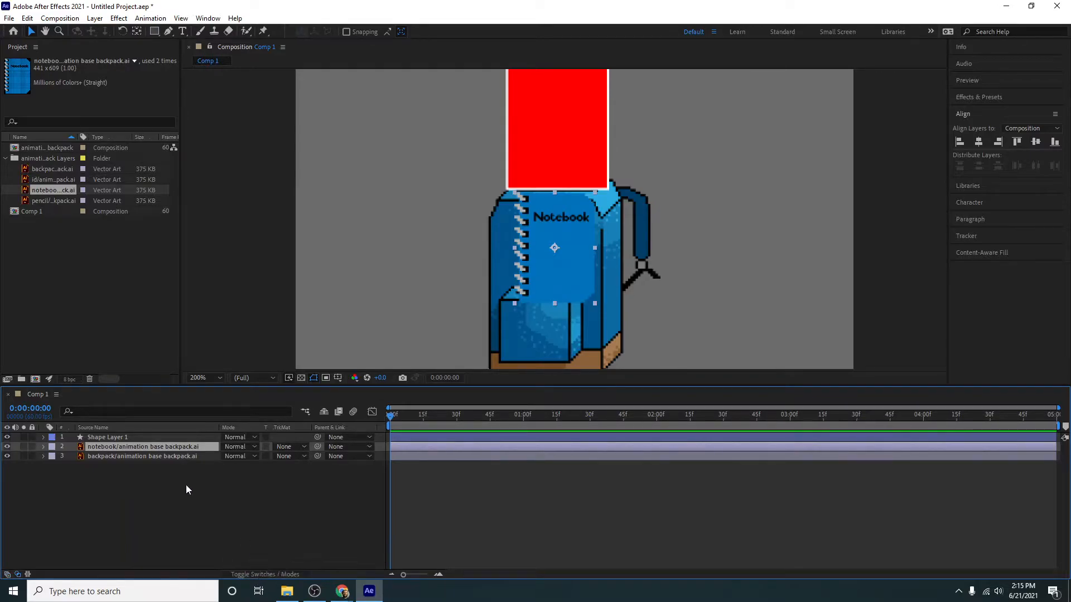
{"action": "left_click", "coordinate": [287, 450]}
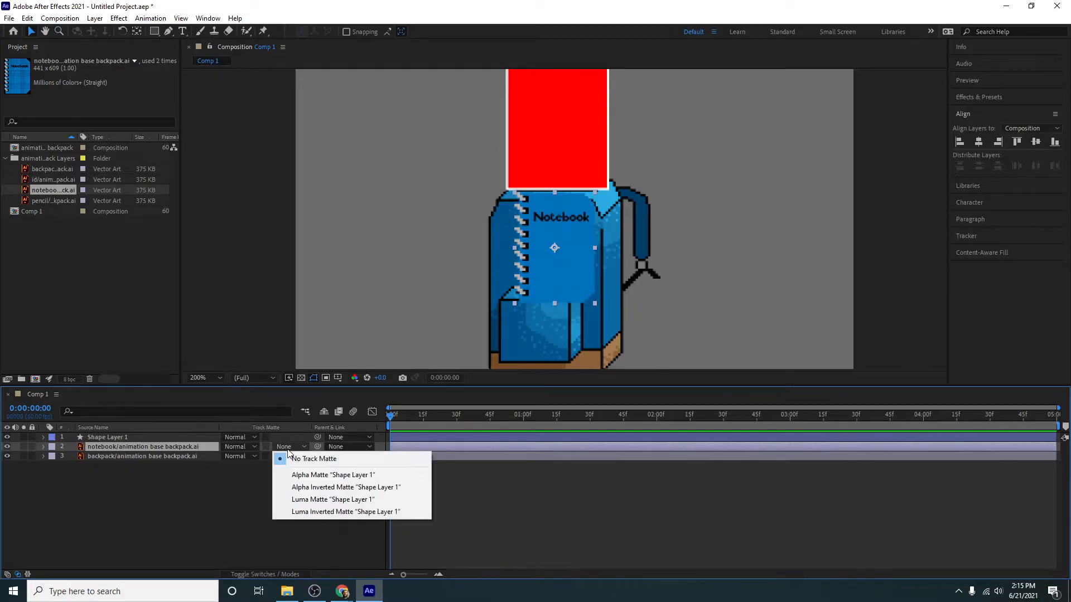
{"action": "left_click", "coordinate": [308, 475]}
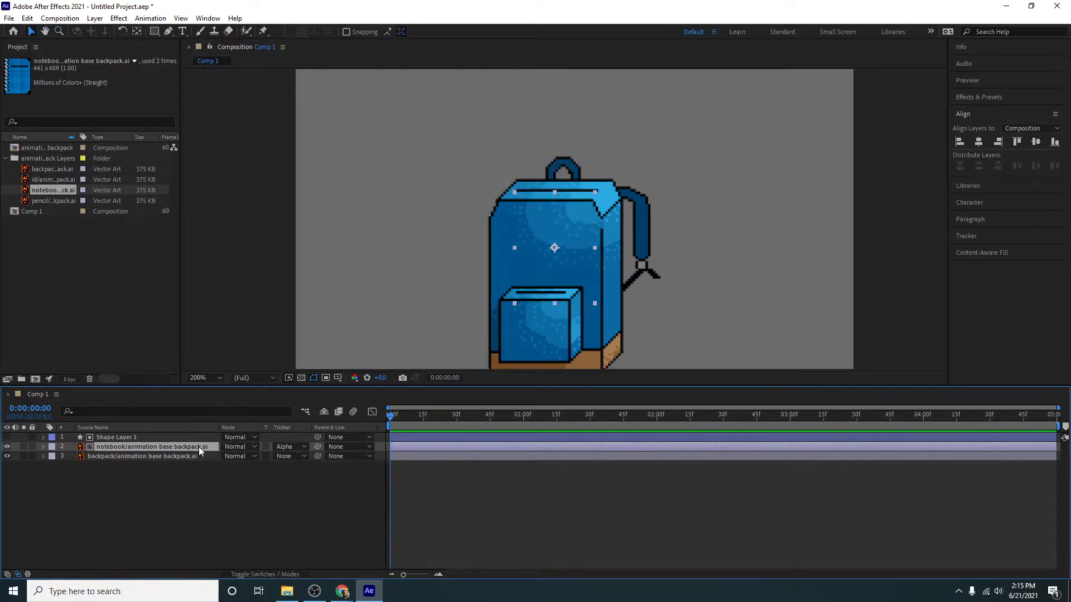
- Keyframe the notebook's Position at 232, 338 at the start and 232, 215 at 0:00:00:30
{"action": "key", "text": "p"}
{"action": "mouse_move", "coordinate": [246, 457]}
{"action": "left_mouse_down"}
{"action": "mouse_move", "coordinate": [260, 457]}
{"action": "mouse_move", "coordinate": [151, 459]}
{"action": "mouse_move", "coordinate": [242, 461]}
{"action": "left_mouse_up"}
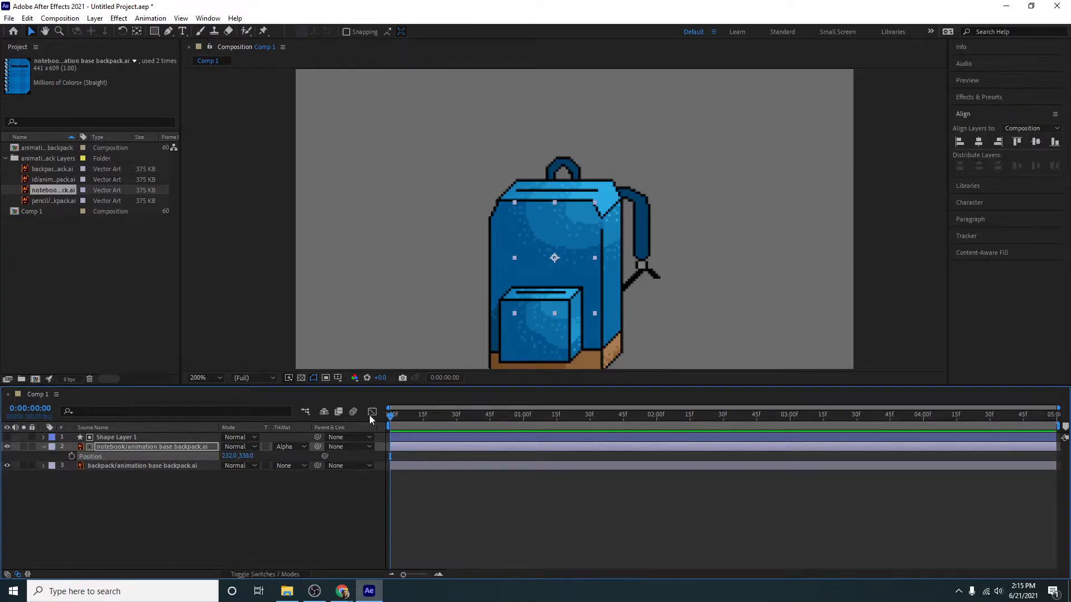
{"action": "left_click", "coordinate": [72, 455]}
{"action": "left_click_drag", "start_coordinate": [413, 423], "coordinate": [458, 431]}
{"action": "left_click_drag", "start_coordinate": [230, 457], "coordinate": [172, 462]}
{"action": "key", "text": "ctrl+z"}
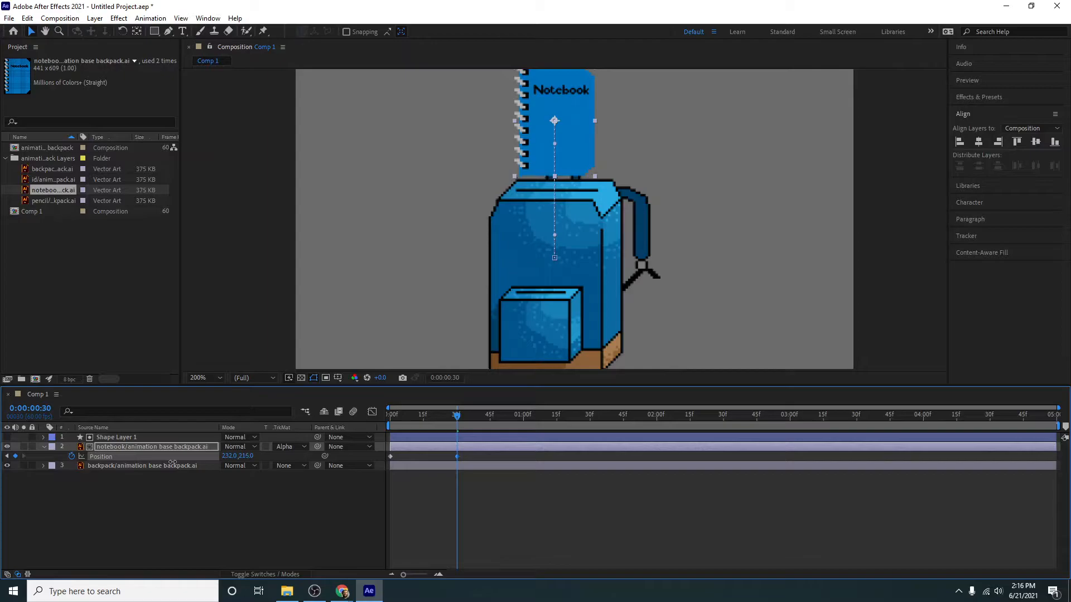
- Hold the notebook's raised Position with a keyframe at 0:00:01:00, and keyframe it at 232, 343 at 0:00:01:30
{"action": "left_click_drag", "start_coordinate": [458, 416], "coordinate": [523, 421]}
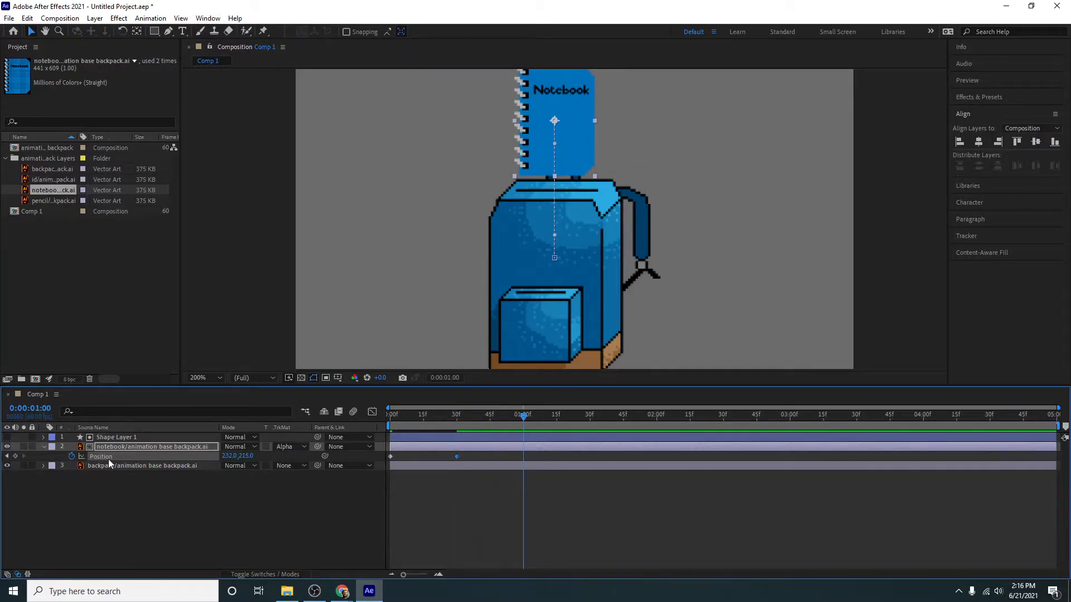
{"action": "left_click_drag", "start_coordinate": [526, 414], "coordinate": [591, 428]}
{"action": "left_click_drag", "start_coordinate": [246, 456], "coordinate": [316, 457]}
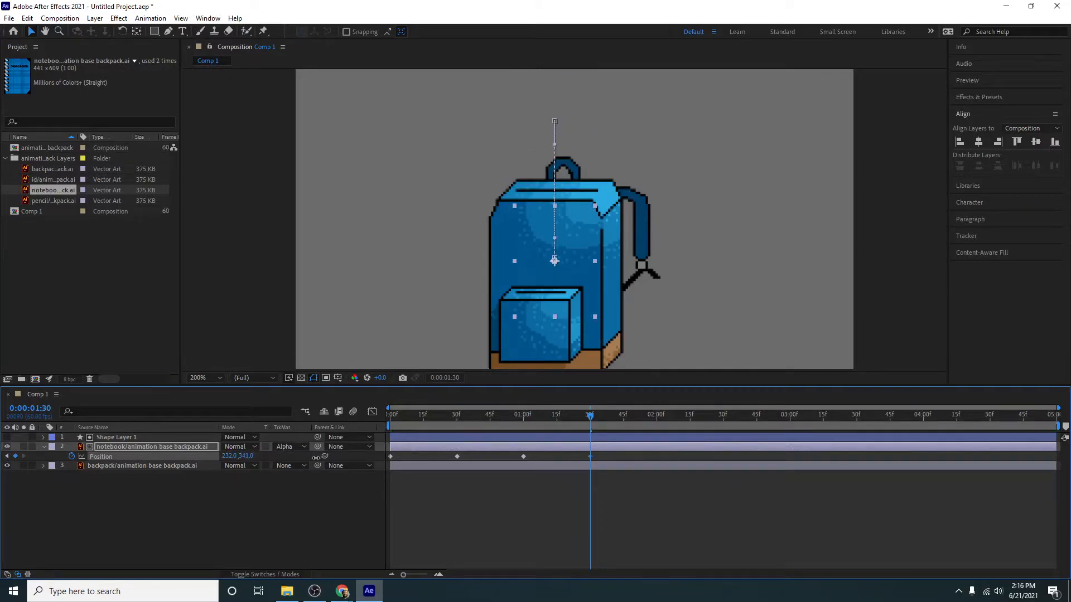
- Preview the notebook's motion from the start of the composition and return the playhead to the first frame
{"action": "left_click_drag", "start_coordinate": [437, 427], "coordinate": [373, 418]}
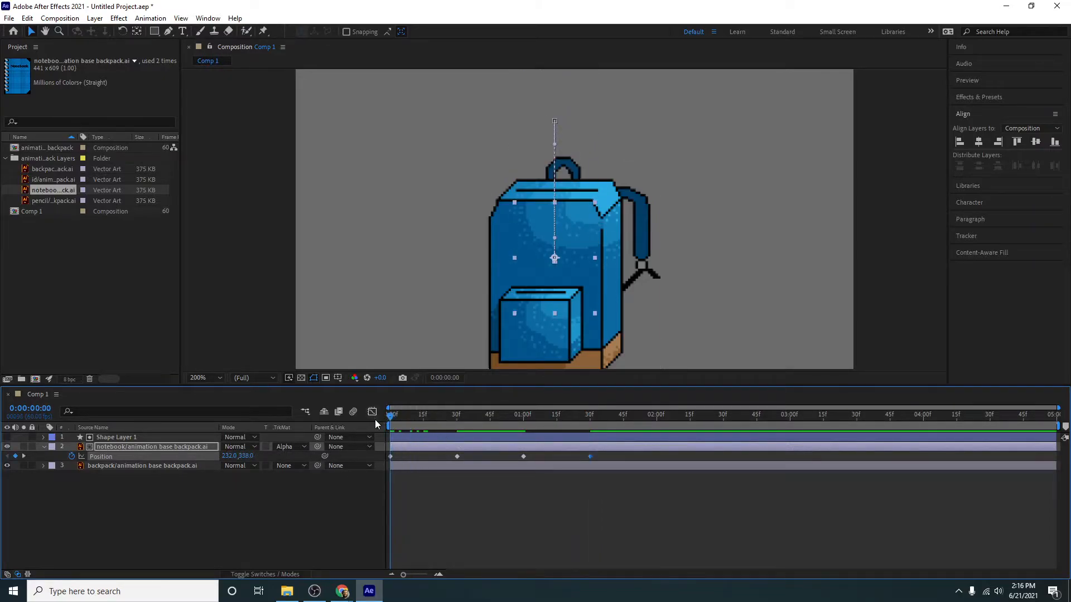
{"action": "key", "text": "space"}
{"action": "key", "text": "space"}
{"action": "left_click_drag", "start_coordinate": [557, 417], "coordinate": [377, 438]}
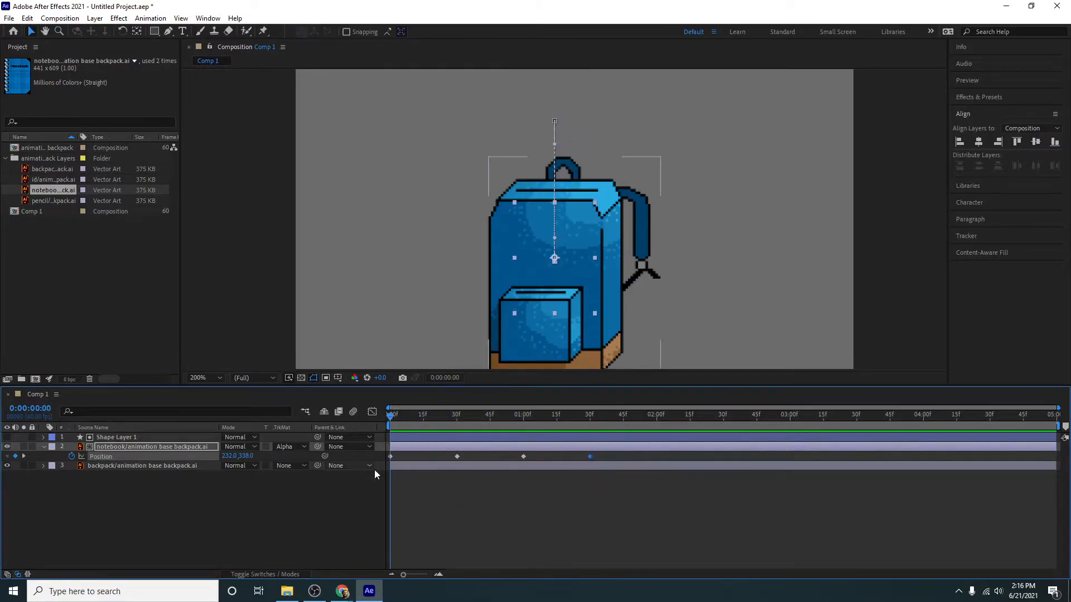
- Add the pencil layer to the very top of the Comp 1 layer stack
{"action": "left_click", "coordinate": [193, 510]}
{"action": "left_click_drag", "start_coordinate": [51, 202], "coordinate": [143, 385]}
{"action": "left_click_drag", "start_coordinate": [140, 429], "coordinate": [144, 433]}
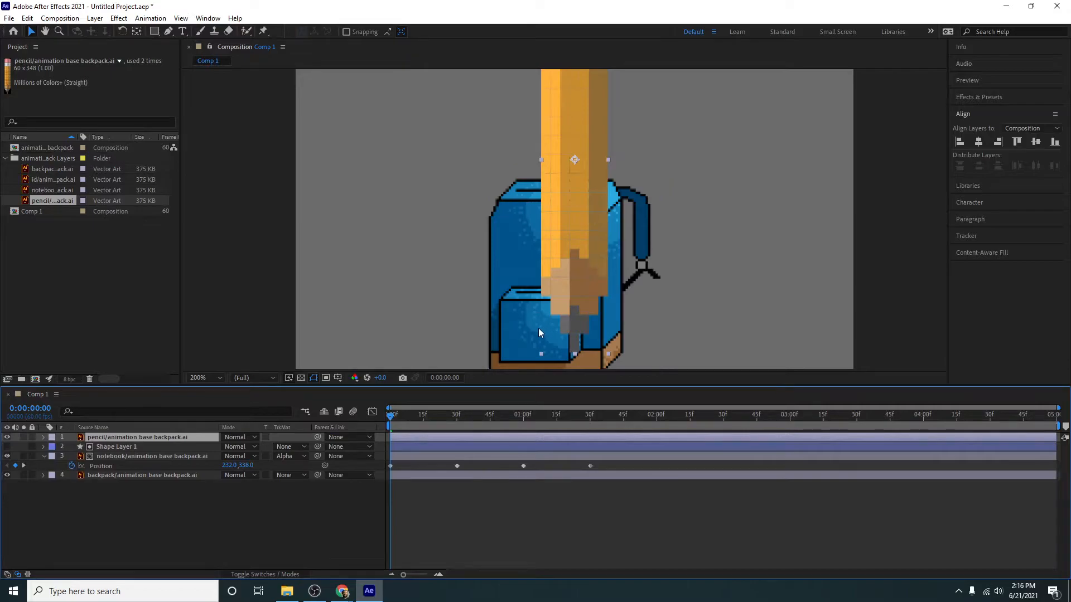
- Scale the pencil down to about the height of the backpack's front pocket and place it just below the pocket opening
{"action": "scroll", "coordinate": [577, 307], "scroll_direction": "down", "scroll_amount": 1}
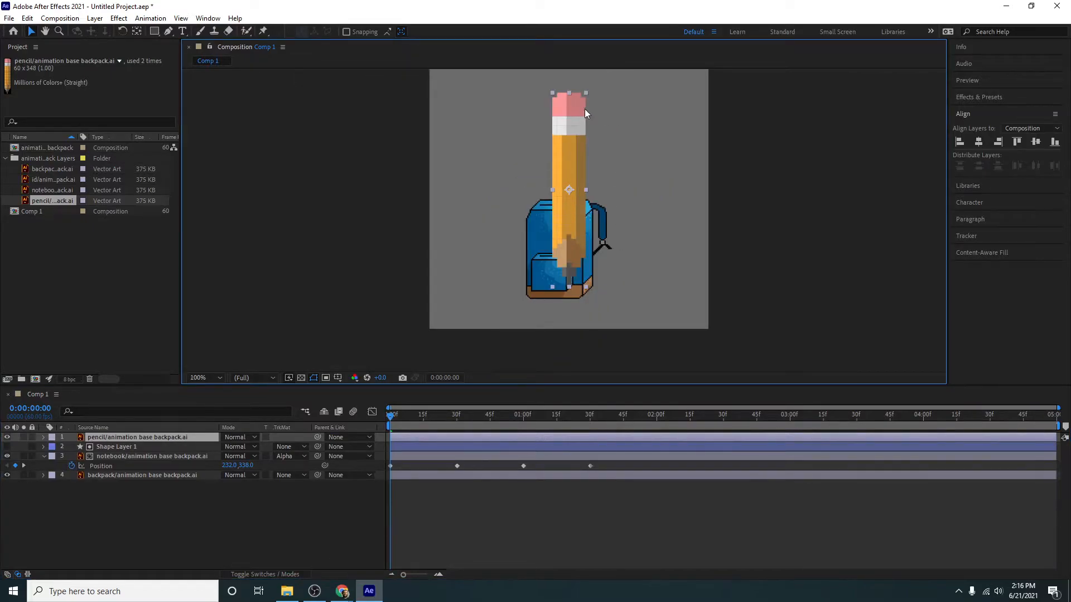
{"action": "left_click_drag", "start_coordinate": [586, 93], "coordinate": [544, 277]}
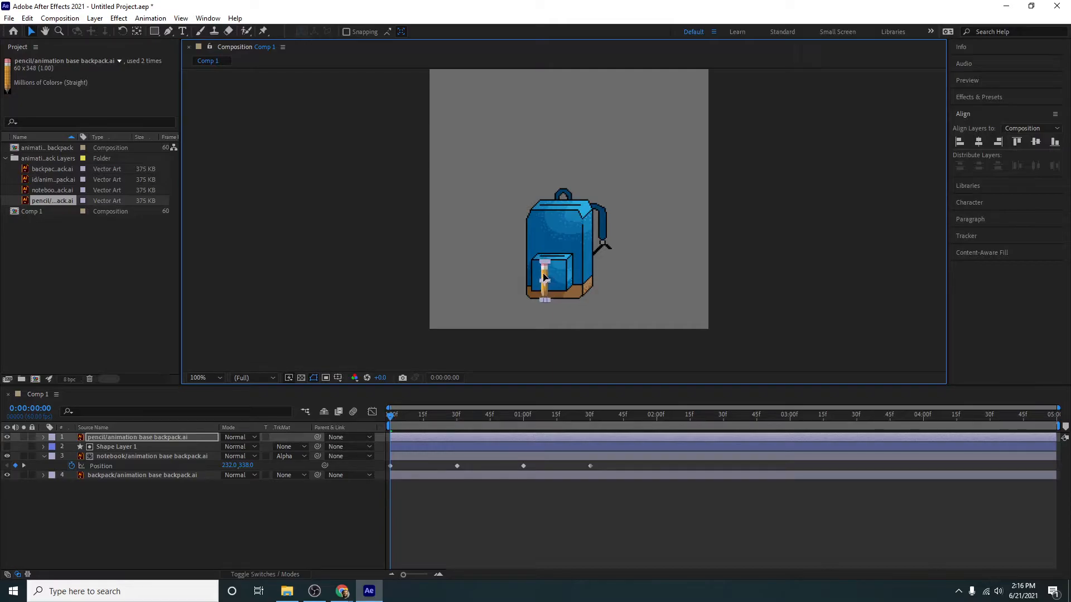
{"action": "scroll", "coordinate": [544, 290], "scroll_direction": "up", "scroll_amount": 2}
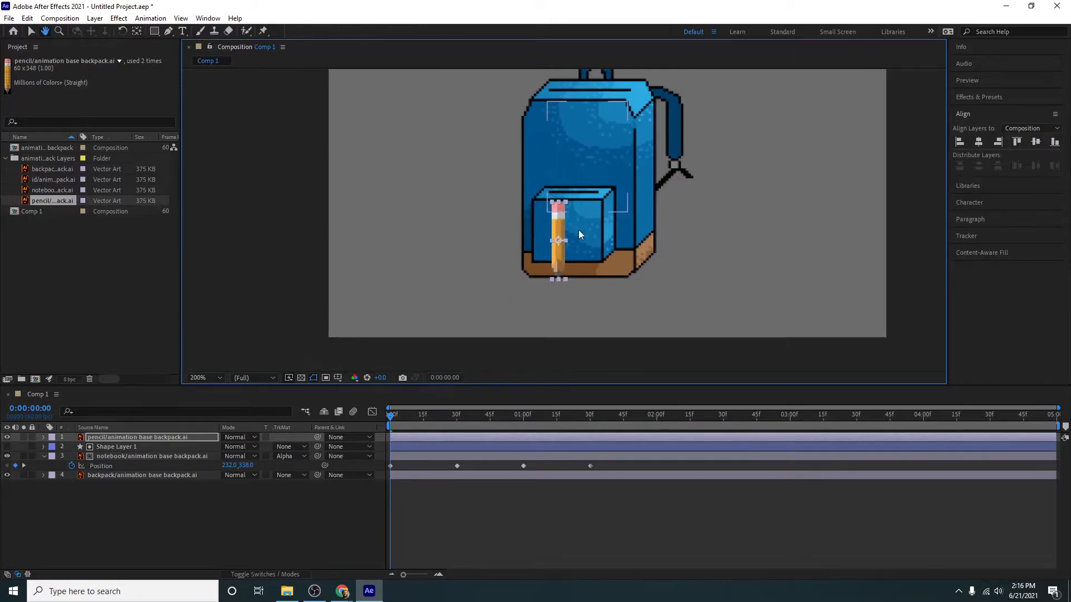
{"action": "left_click_drag", "start_coordinate": [561, 262], "coordinate": [557, 257]}
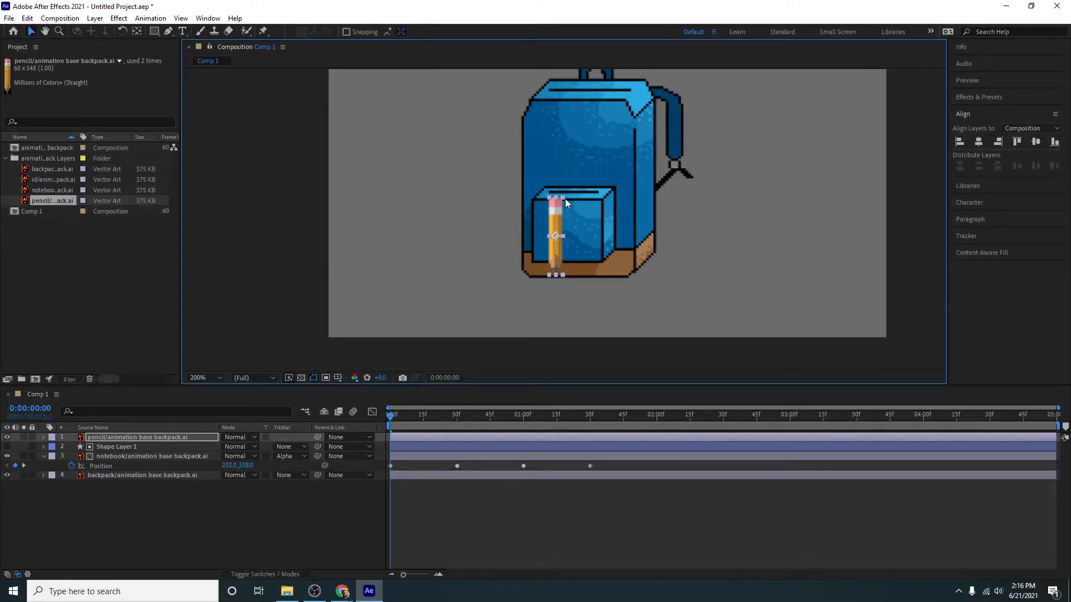
{"action": "left_click_drag", "start_coordinate": [558, 219], "coordinate": [559, 218]}
- Create a second shape layer and draw a red rectangle that fully covers the pencil
{"action": "left_click", "coordinate": [94, 18]}
{"action": "mouse_move", "coordinate": [112, 31]}
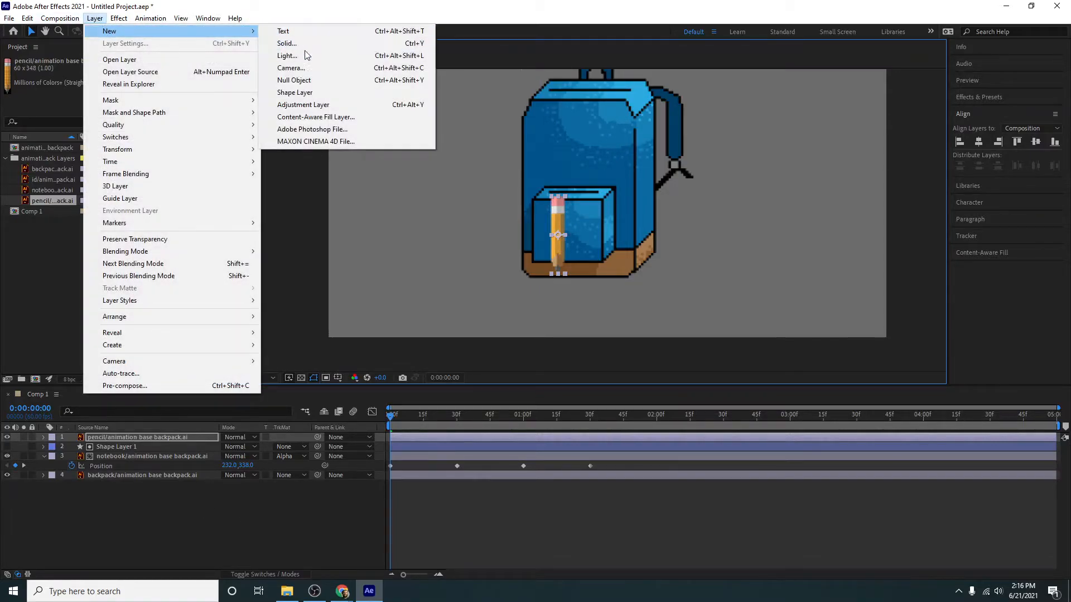
{"action": "left_click", "coordinate": [295, 92]}
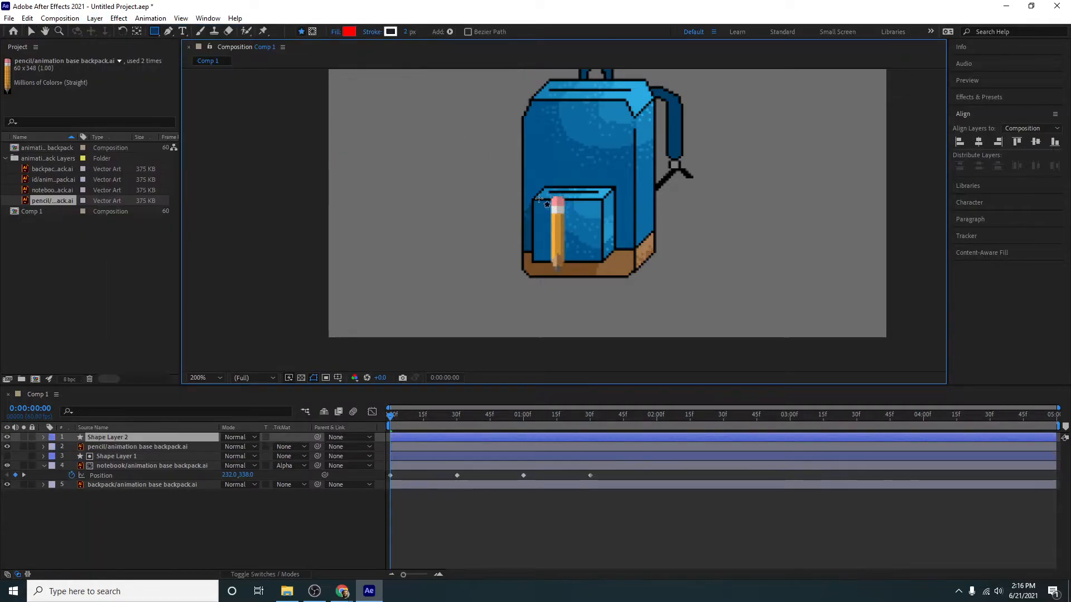
{"action": "left_click_drag", "start_coordinate": [544, 195], "coordinate": [583, 287]}
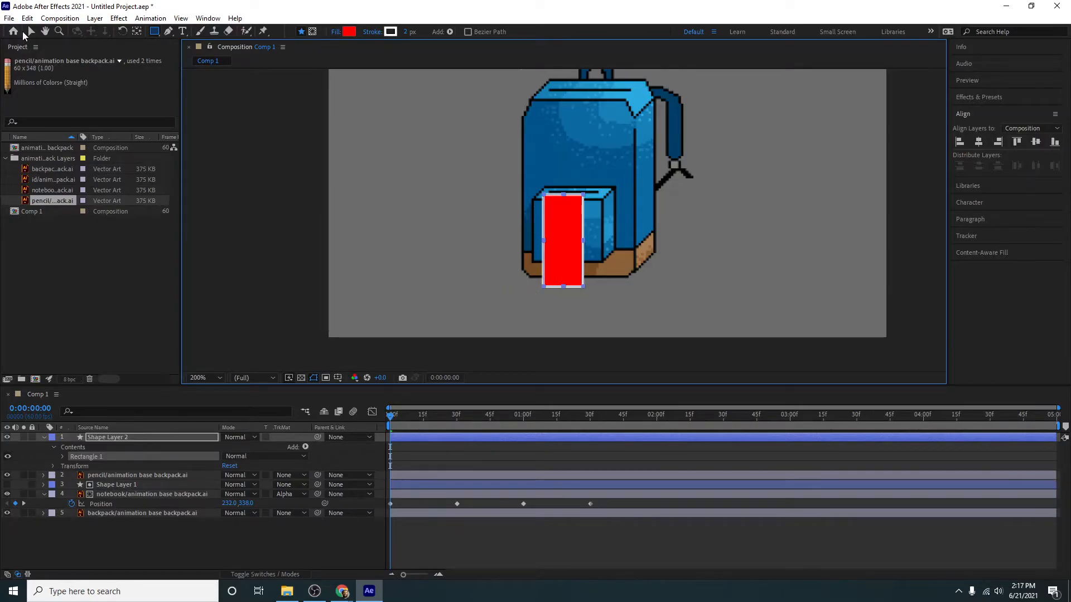
- Move the second rectangle up so its lower edge sits just above the pencil, and collapse Shape Layer 2
{"action": "left_click", "coordinate": [31, 32]}
{"action": "left_click_drag", "start_coordinate": [574, 264], "coordinate": [574, 165]}
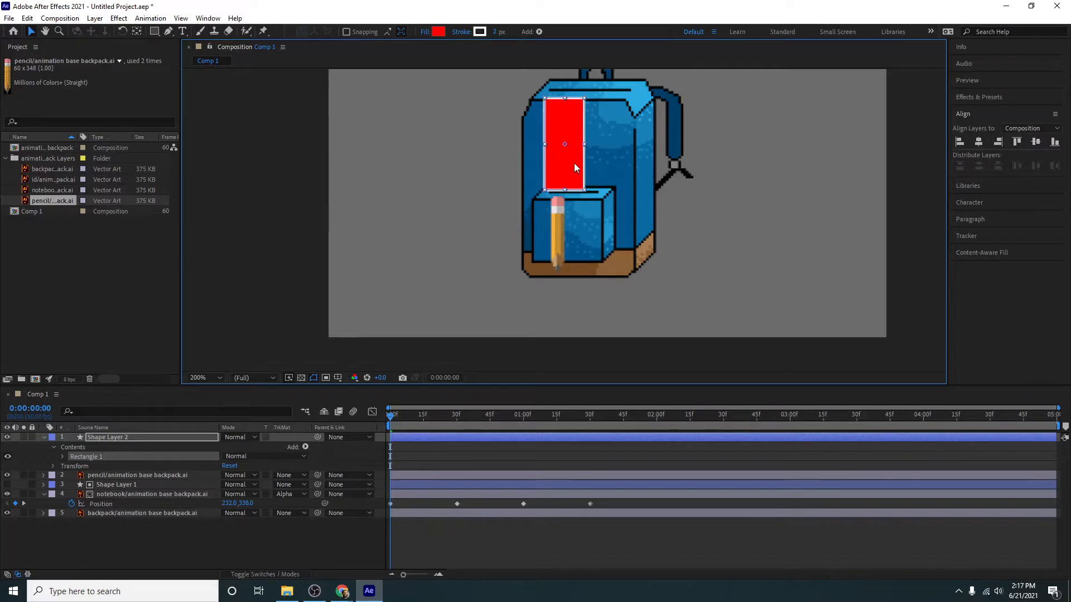
{"action": "left_click", "coordinate": [46, 440]}
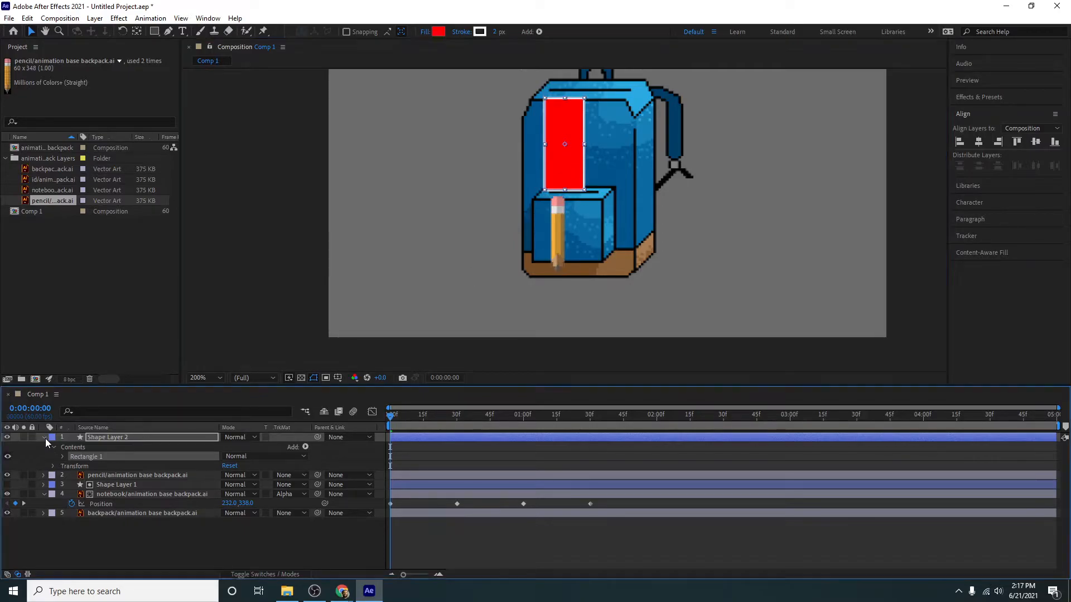
{"action": "left_click", "coordinate": [44, 438]}
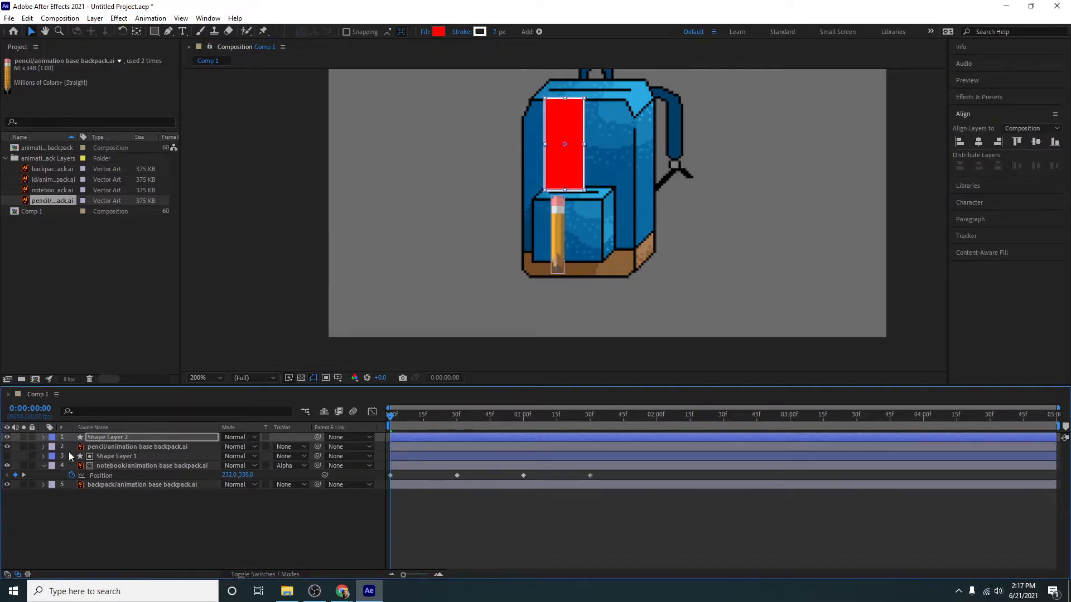
- Set the pencil layer's track matte to Alpha Matte "Shape Layer 2" and reveal its Position property
{"action": "left_click", "coordinate": [109, 447]}
{"action": "left_click", "coordinate": [289, 448]}
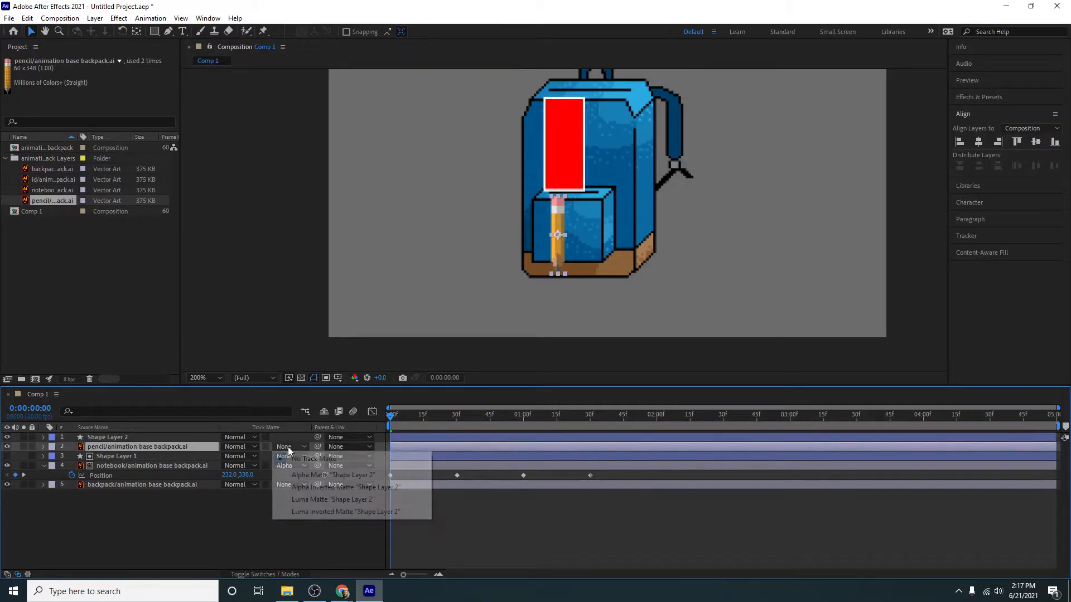
{"action": "left_click", "coordinate": [312, 475]}
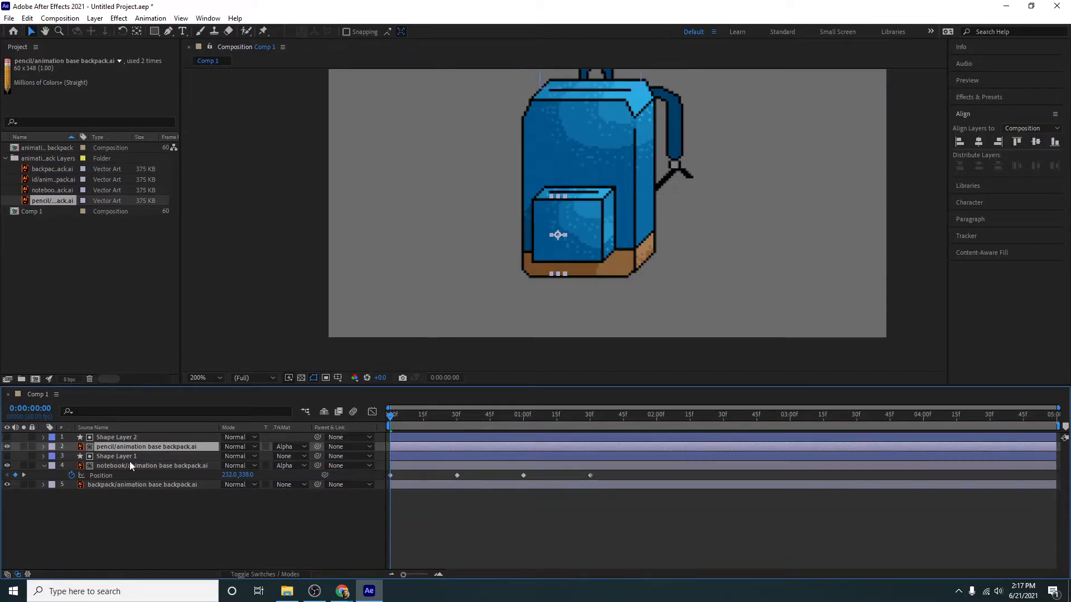
{"action": "key", "text": "p"}
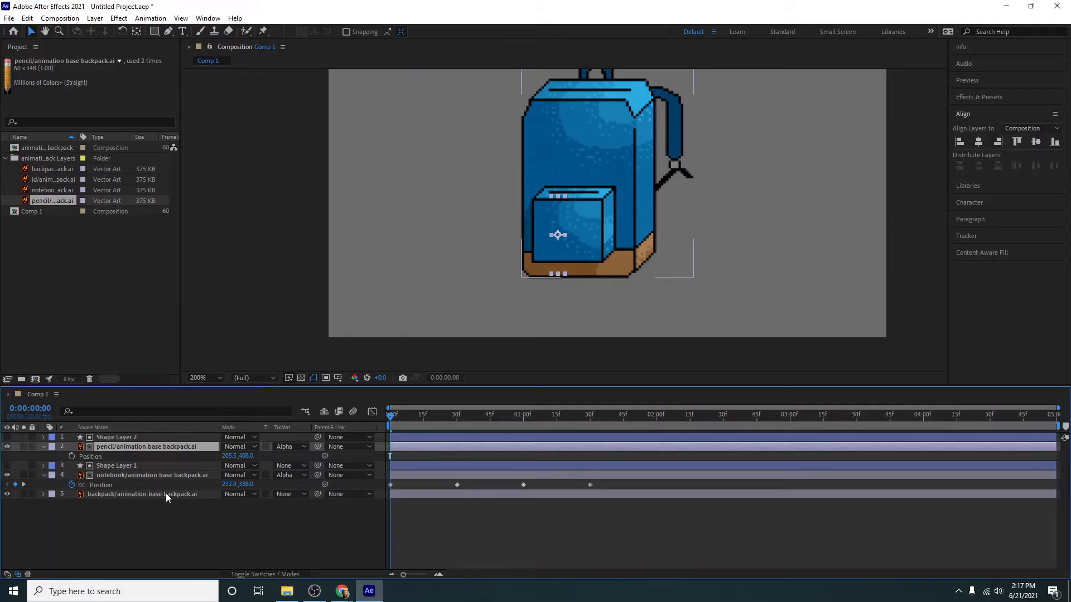
- Keyframe the pencil's Position at 0:00, and raise it out of the front pocket to Y 328 at frame 30
{"action": "left_click", "coordinate": [72, 457]}
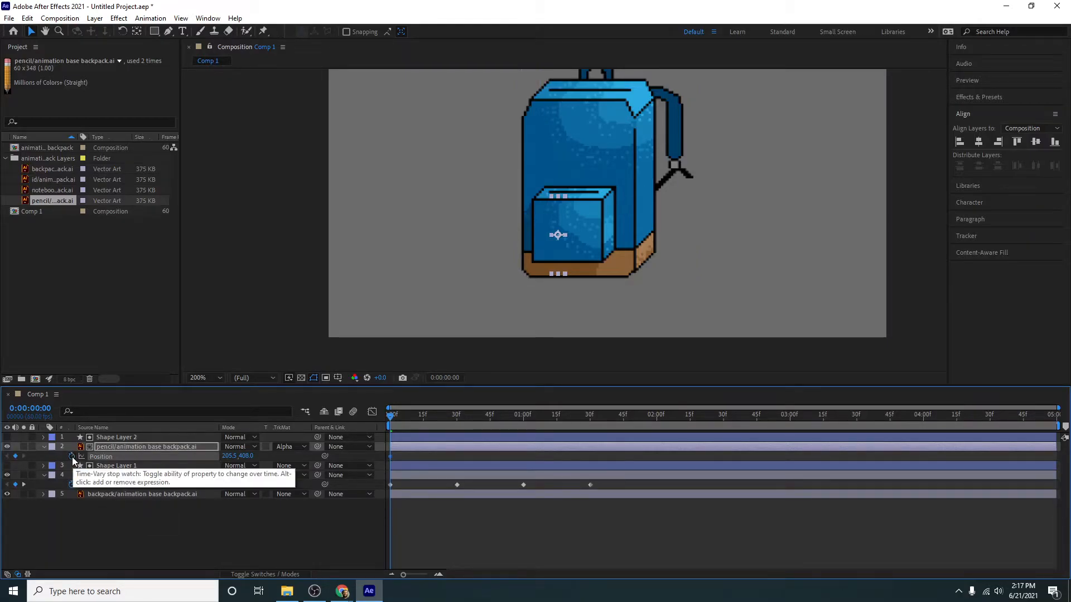
{"action": "left_click", "coordinate": [24, 485]}
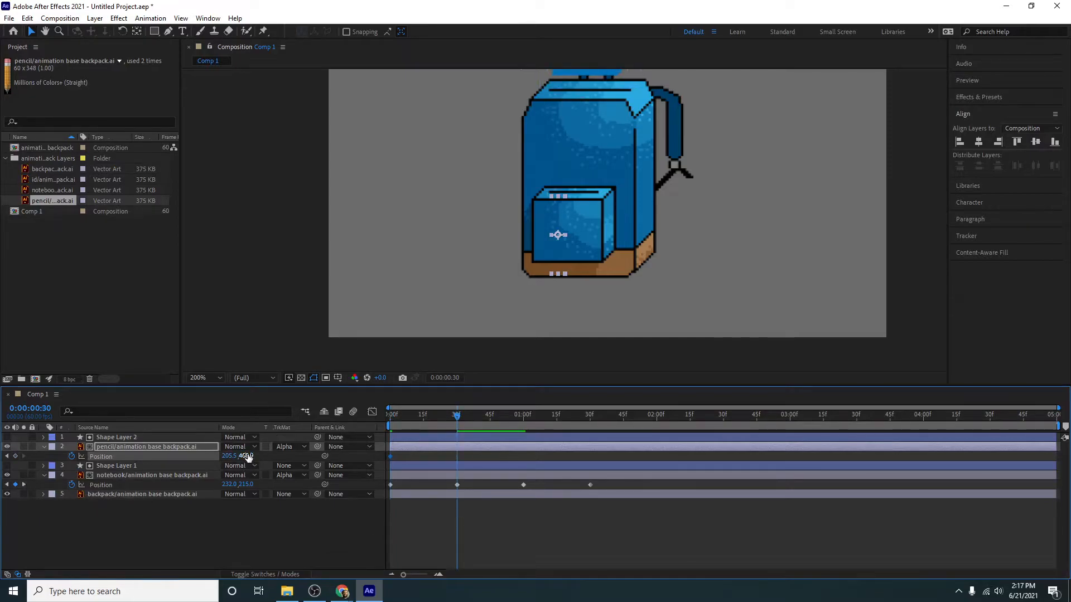
{"action": "left_click_drag", "start_coordinate": [248, 457], "coordinate": [198, 458]}
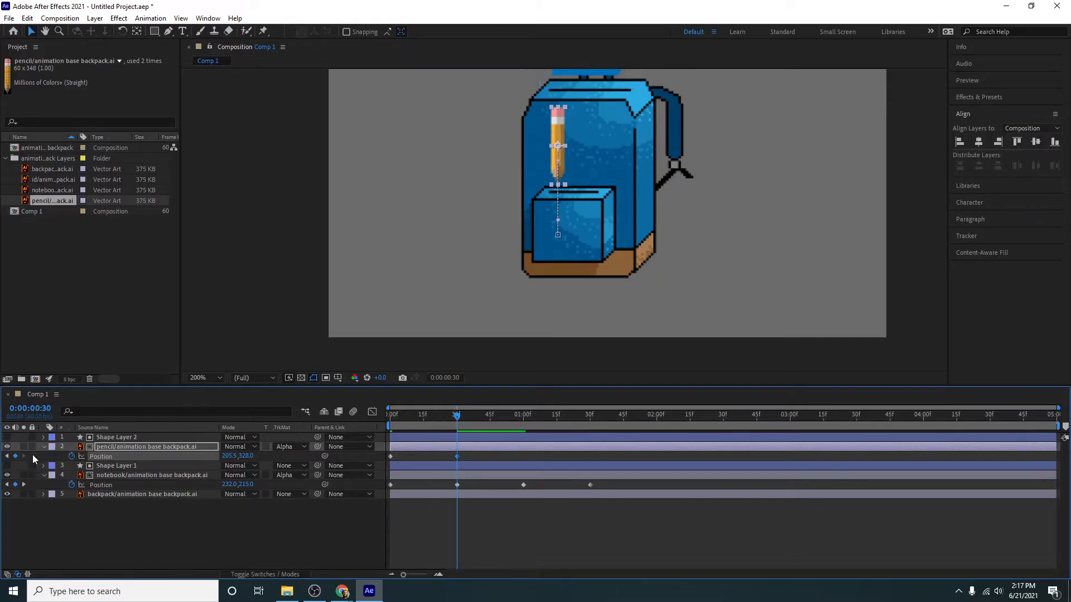
- Add a hold keyframe for the pencil's Position at 1:00, return it to Y 407 at 1:30, and preview the animation
{"action": "left_click", "coordinate": [24, 485]}
{"action": "left_click", "coordinate": [25, 485]}
{"action": "left_click_drag", "start_coordinate": [246, 456], "coordinate": [291, 465]}
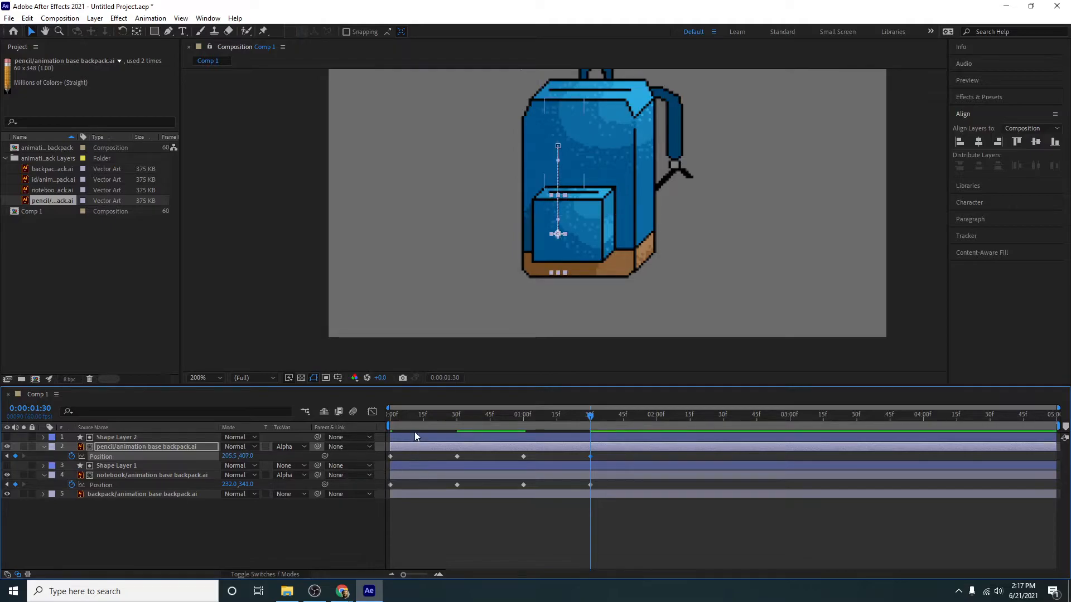
{"action": "left_click_drag", "start_coordinate": [419, 423], "coordinate": [347, 426]}
{"action": "key", "text": "space"}
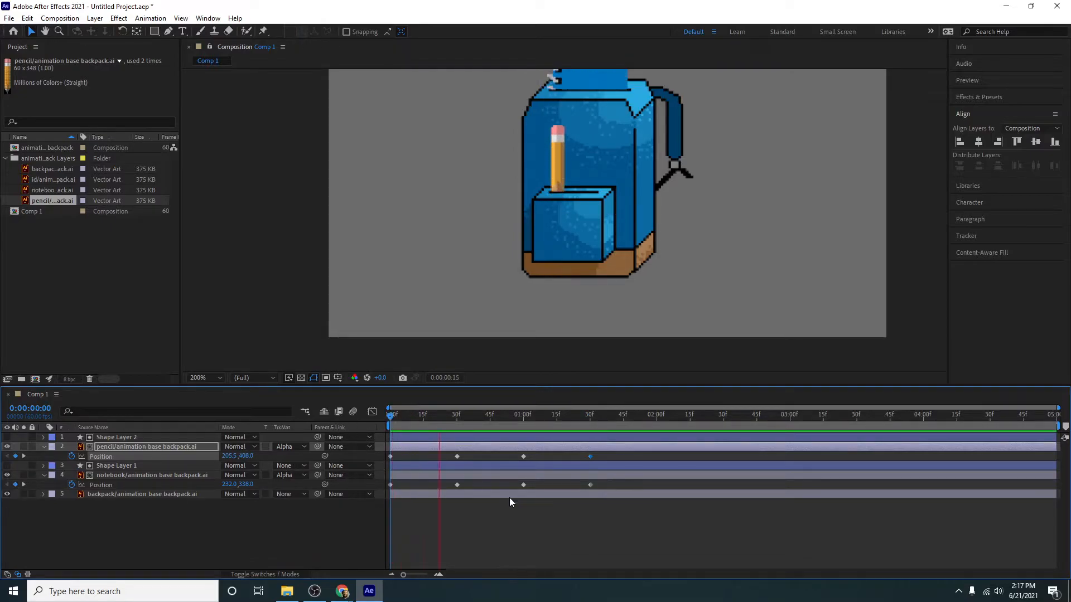
{"action": "key", "text": "space"}
- Apply Easy Ease to all Position keyframes of the pencil and notebook layers and preview the motion on the whole backpack
{"action": "left_click_drag", "start_coordinate": [614, 512], "coordinate": [340, 444]}
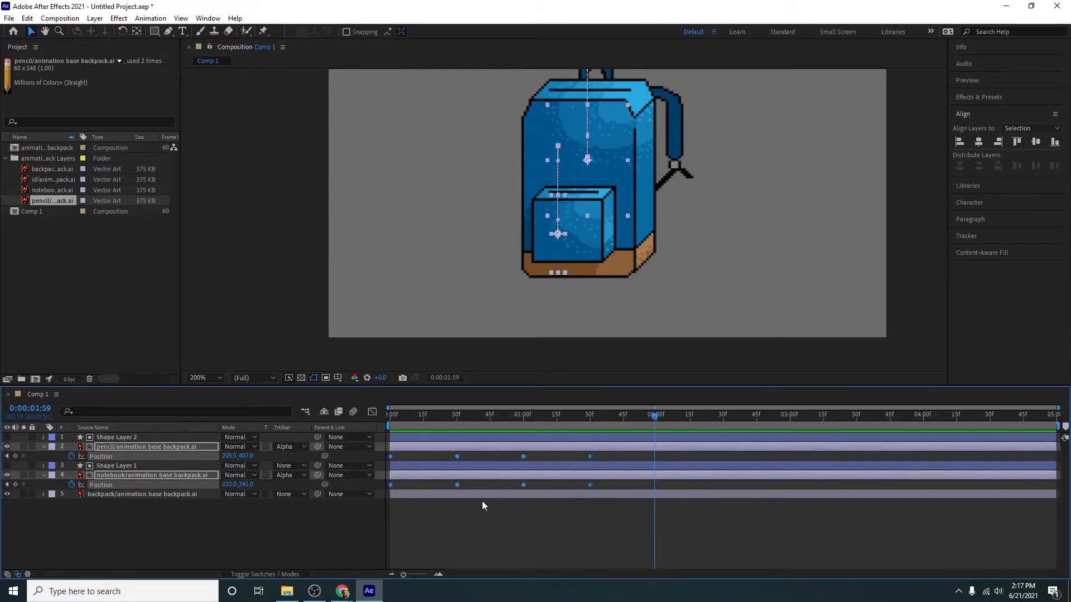
{"action": "key", "text": "F9"}
{"action": "key", "text": "Home"}
{"action": "key", "text": "space"}
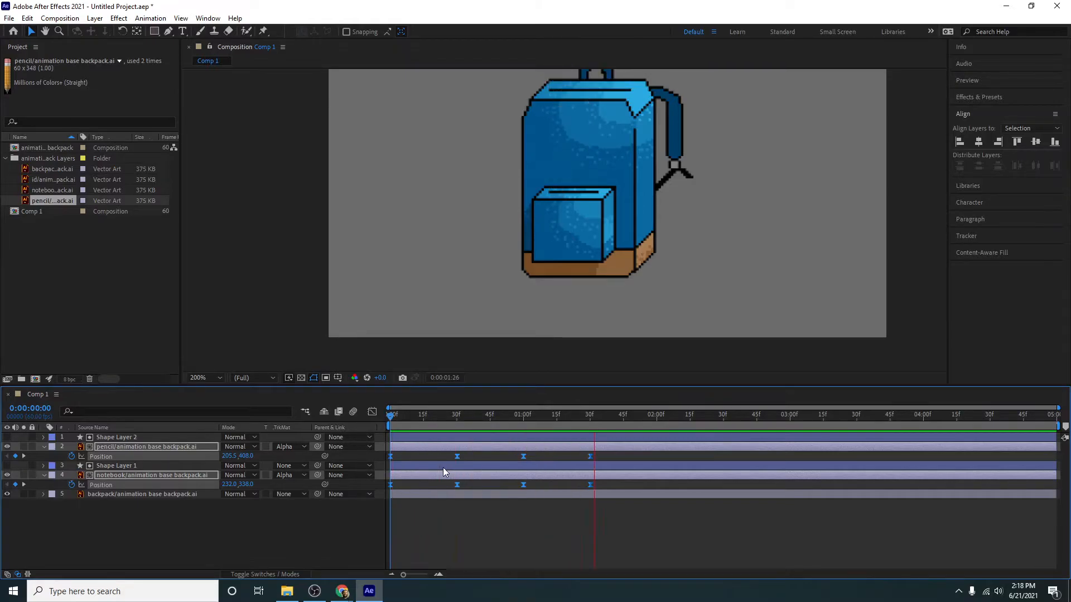
{"action": "key", "text": "space"}
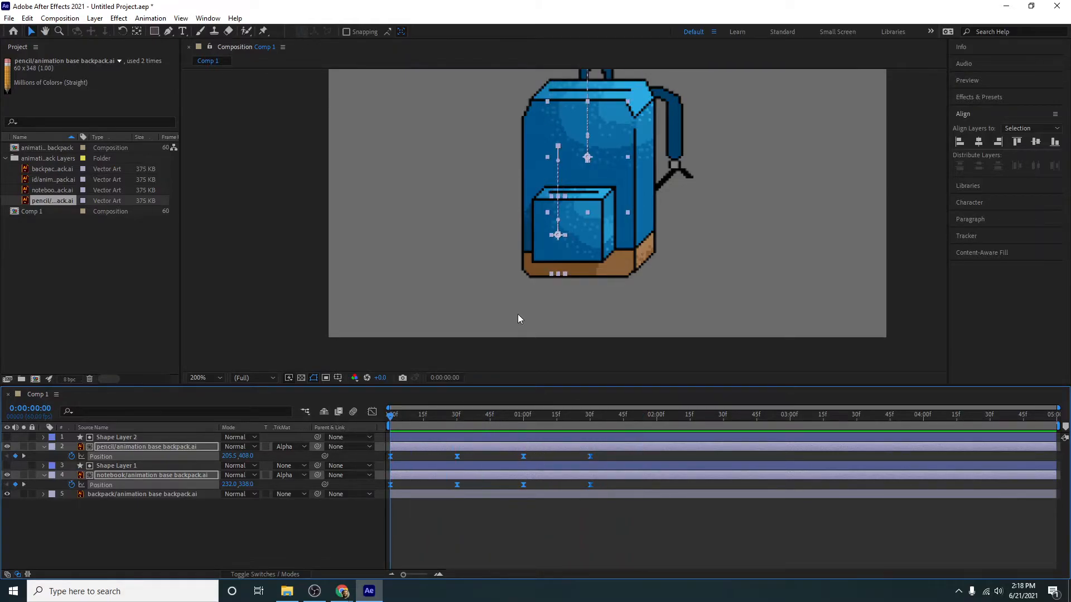
{"action": "scroll", "coordinate": [517, 314], "scroll_direction": "down", "scroll_amount": 2}
{"action": "left_click_drag", "start_coordinate": [478, 211], "coordinate": [471, 255]}
{"action": "key", "text": "space"}
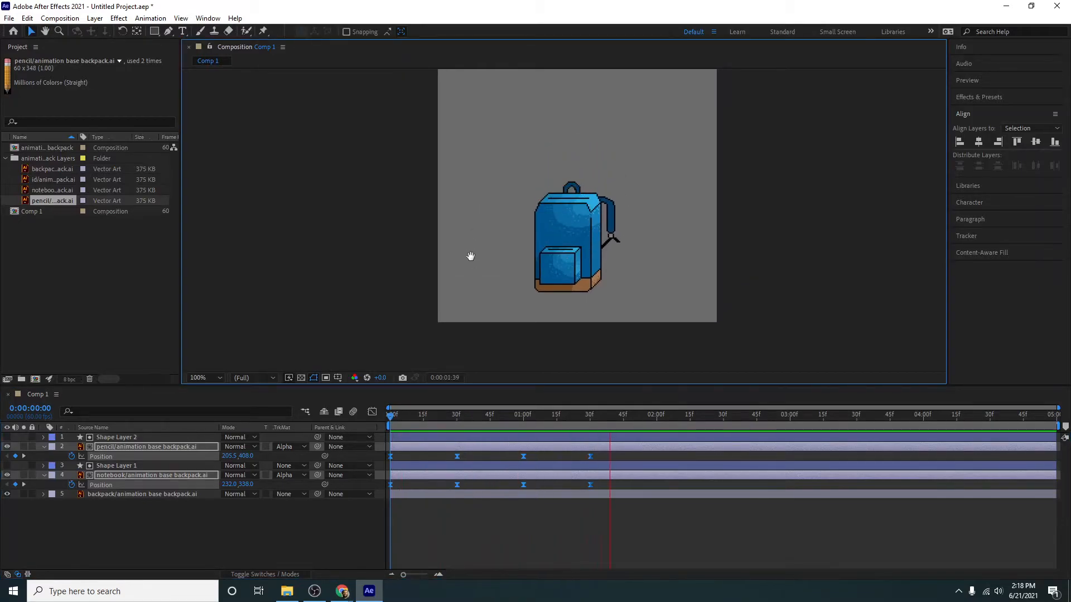
{"action": "key", "text": "space"}
{"action": "left_click", "coordinate": [327, 544]}
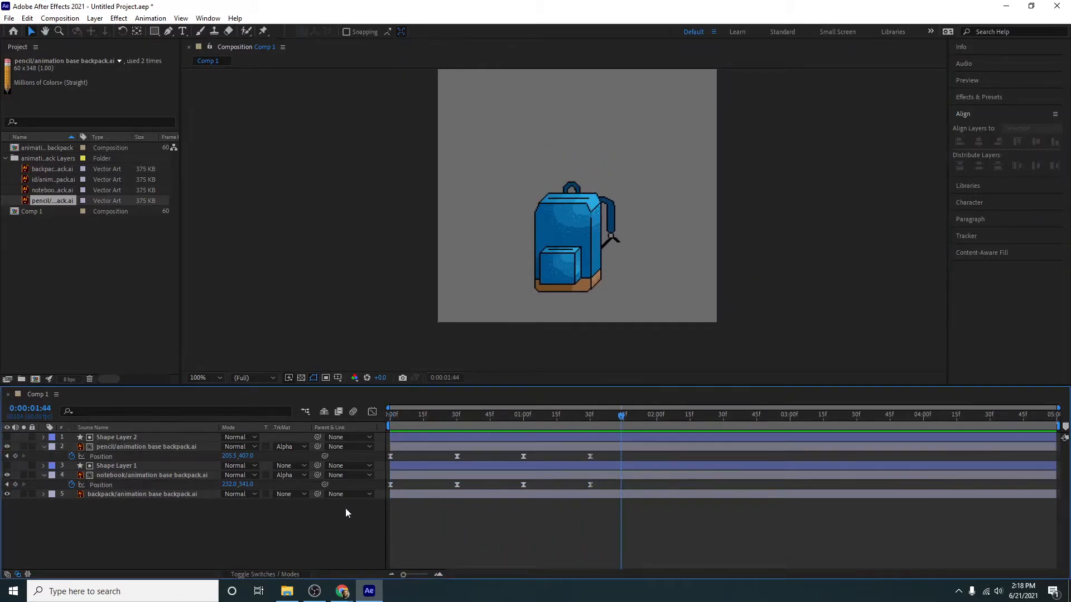
- Add the ID artwork as the top layer at 0:00, scale it down and place it on the backpack's front above the pocket
{"action": "left_click_drag", "start_coordinate": [487, 416], "coordinate": [314, 415]}
{"action": "left_click", "coordinate": [40, 180]}
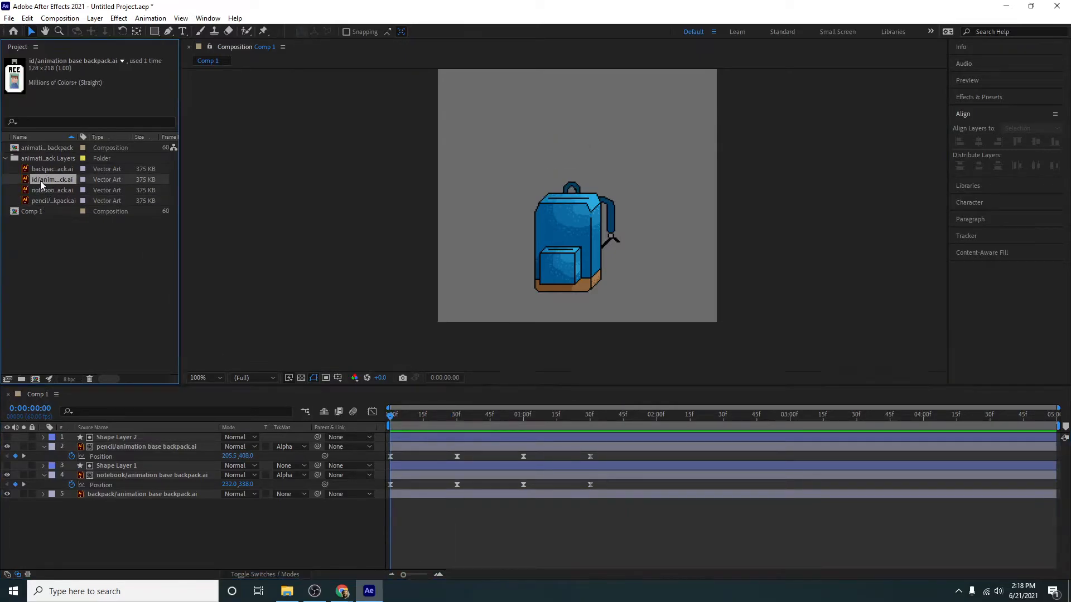
{"action": "left_click_drag", "start_coordinate": [117, 403], "coordinate": [122, 439]}
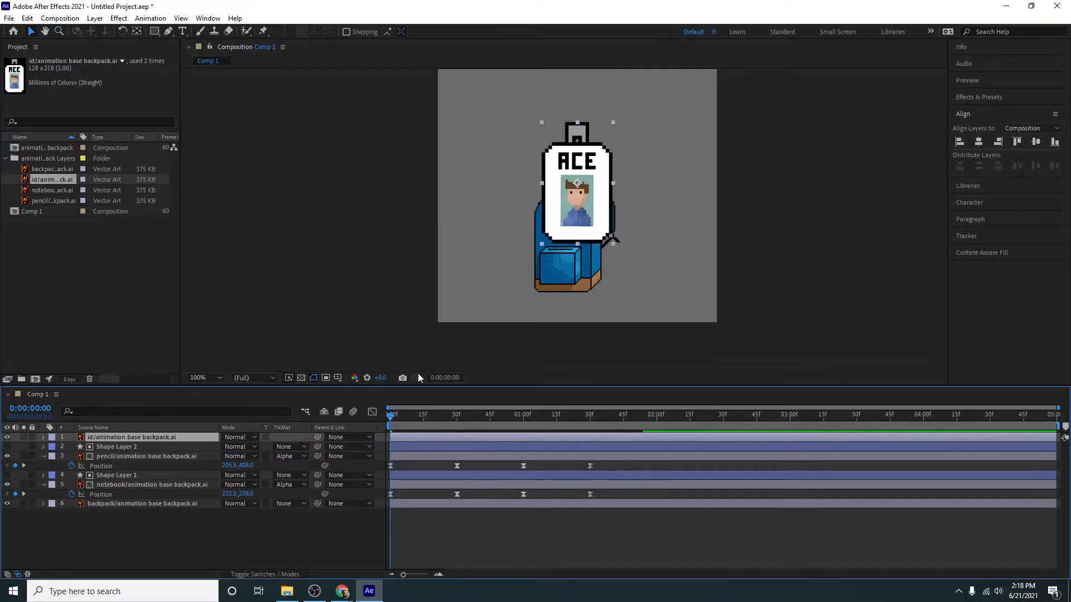
{"action": "left_click_drag", "start_coordinate": [615, 122], "coordinate": [594, 158]}
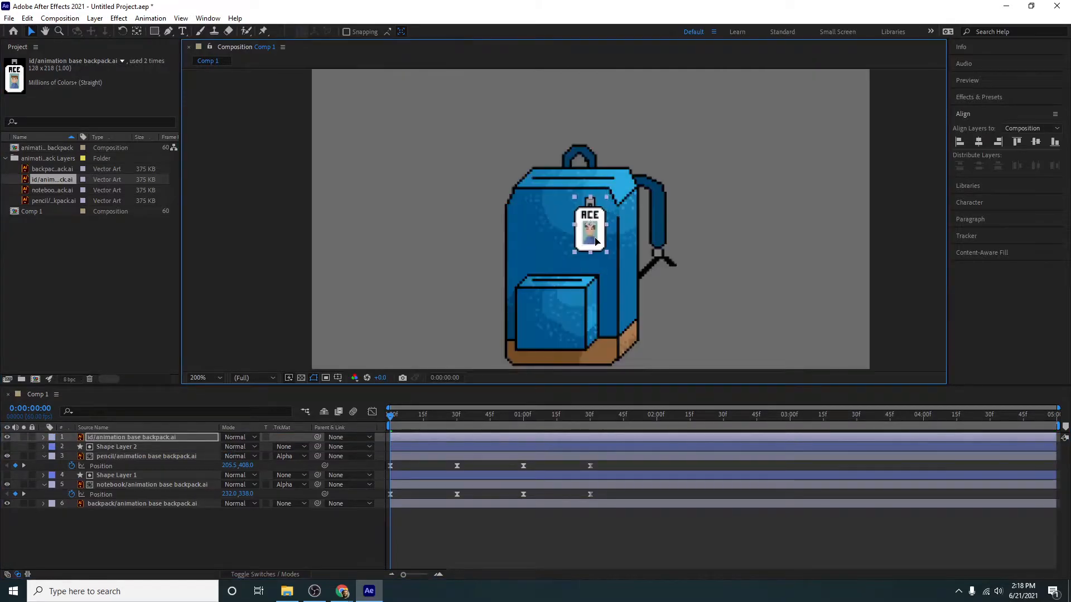
{"action": "left_click_drag", "start_coordinate": [593, 237], "coordinate": [592, 237]}
- Reveal the ID layer's Rotation property and move its anchor point up to the clip at the top of the badge
{"action": "mouse_move", "coordinate": [450, 417]}
{"action": "left_mouse_down"}
{"action": "mouse_move", "coordinate": [464, 424]}
{"action": "mouse_move", "coordinate": [373, 420]}
{"action": "left_mouse_up"}
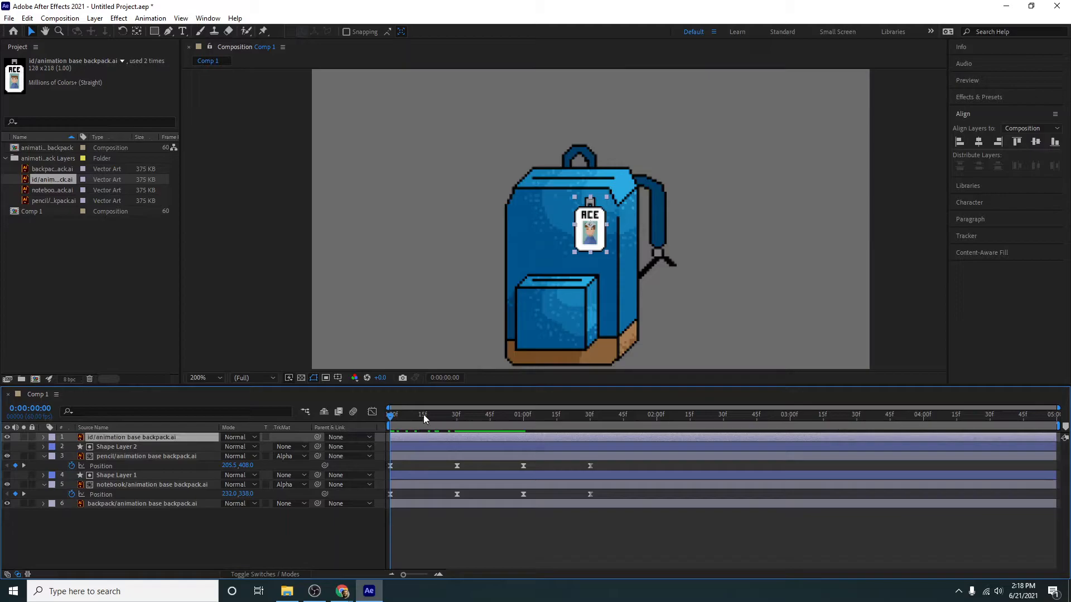
{"action": "key", "text": "r"}
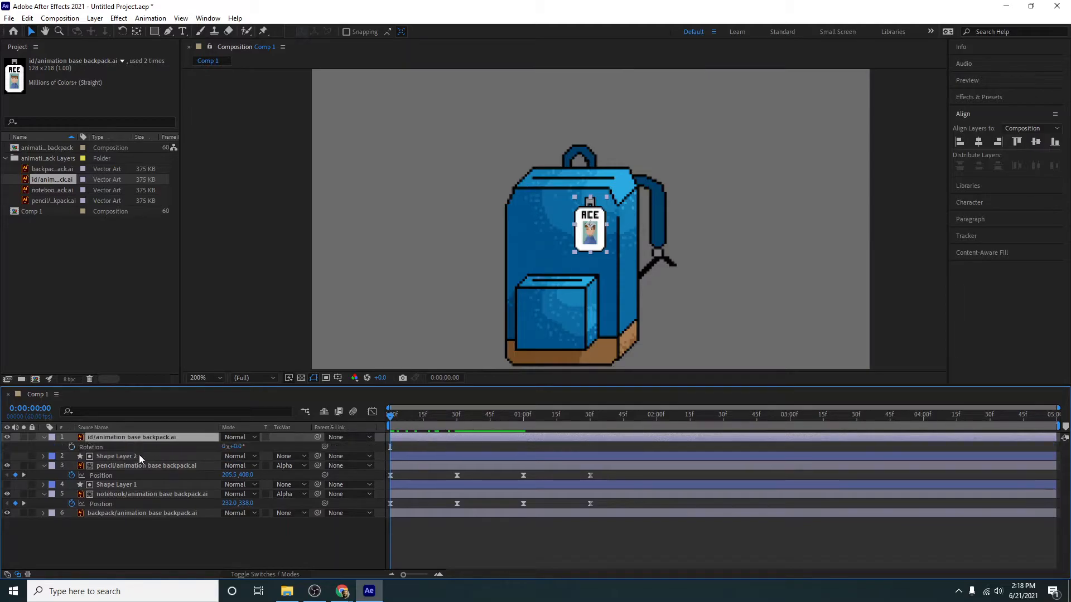
{"action": "left_click", "coordinate": [95, 449]}
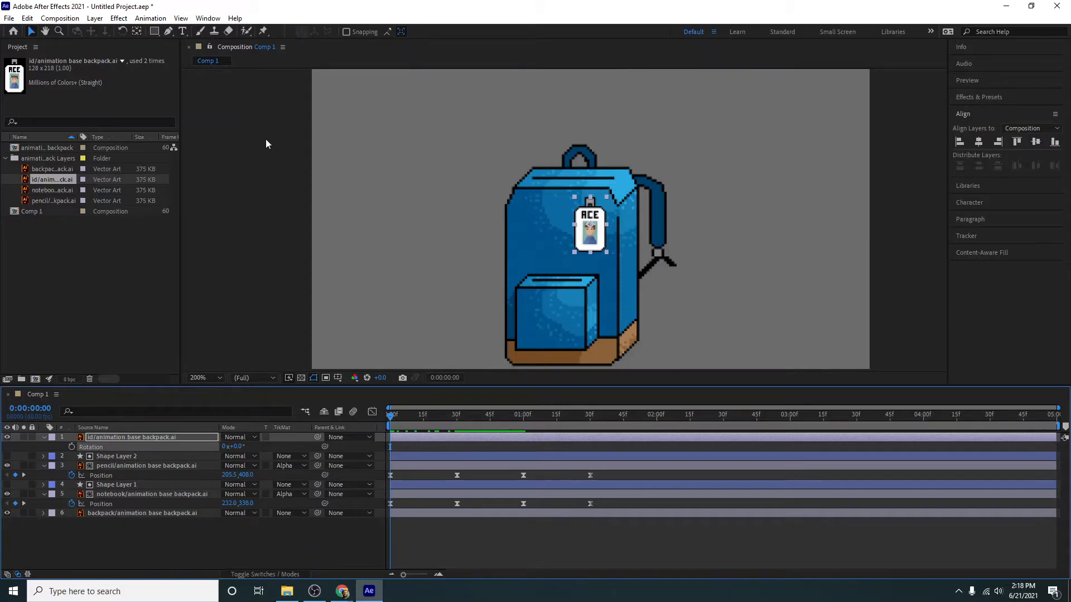
{"action": "left_click", "coordinate": [137, 31]}
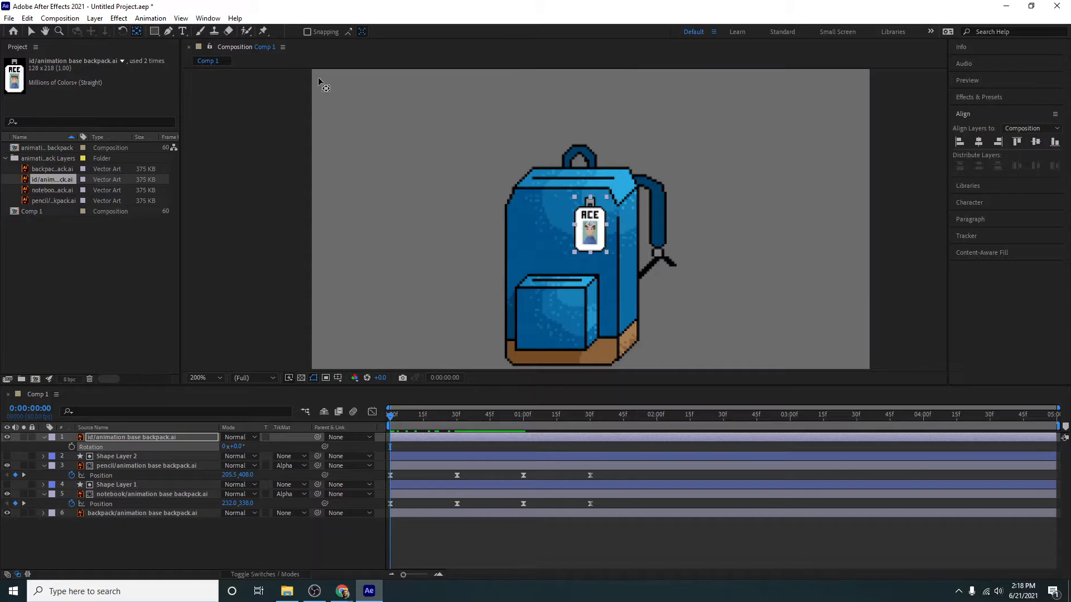
{"action": "left_click", "coordinate": [136, 31]}
{"action": "scroll", "coordinate": [588, 226], "scroll_direction": "up", "scroll_amount": 2}
{"action": "left_click_drag", "start_coordinate": [617, 232], "coordinate": [618, 191]}
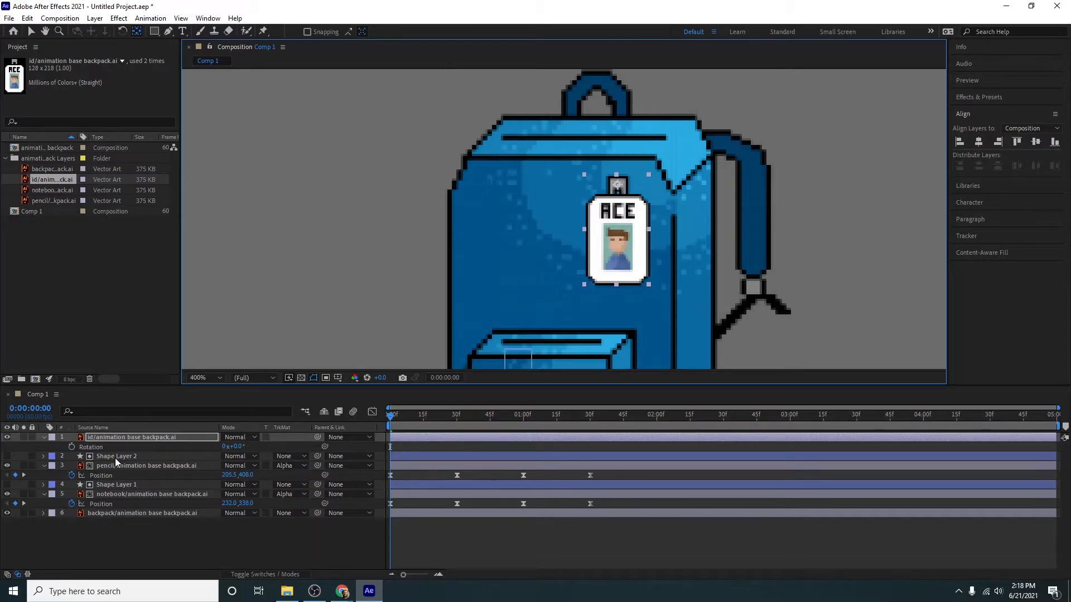
- Keyframe the ID's Rotation at 20° at 0:00, and swing it to the opposite side at frame 45
{"action": "left_click", "coordinate": [71, 447]}
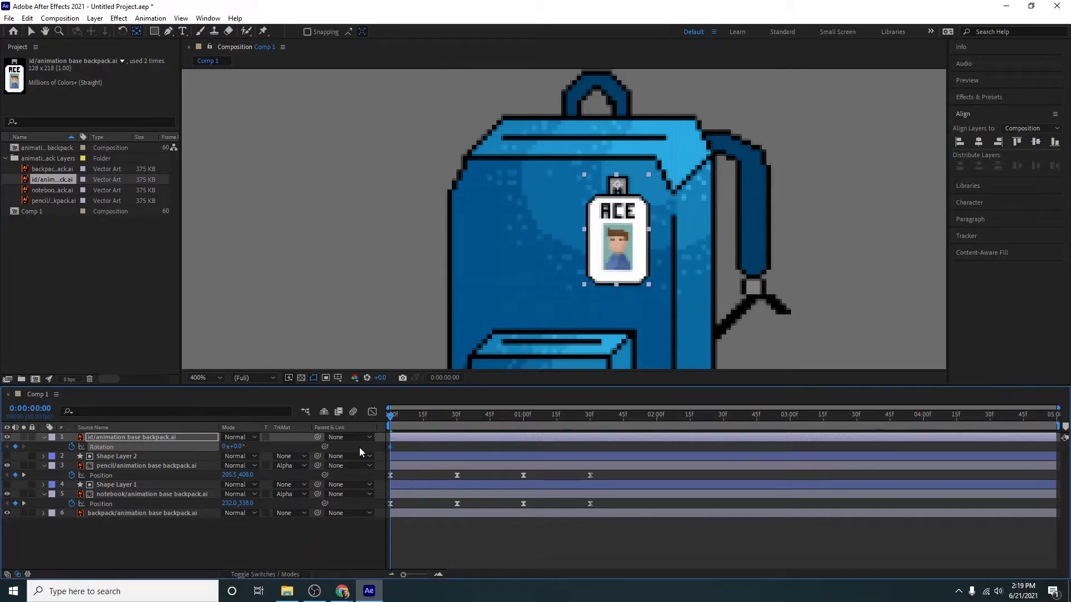
{"action": "left_click_drag", "start_coordinate": [231, 447], "coordinate": [243, 446]}
{"action": "mouse_move", "coordinate": [390, 415]}
{"action": "left_mouse_down"}
{"action": "mouse_move", "coordinate": [501, 424]}
{"action": "mouse_move", "coordinate": [398, 427]}
{"action": "mouse_move", "coordinate": [490, 424]}
{"action": "left_mouse_up"}
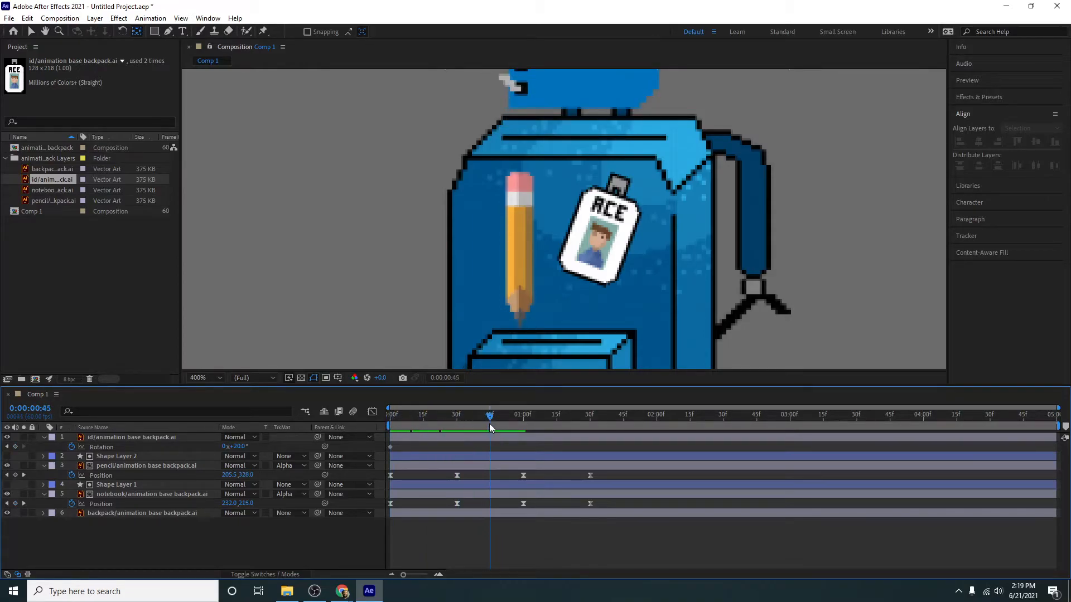
{"action": "left_click_drag", "start_coordinate": [244, 447], "coordinate": [222, 446]}
- Set the ID's Rotation back to 20° at 1:30 and preview the swing
{"action": "left_click_drag", "start_coordinate": [526, 427], "coordinate": [590, 424]}
{"action": "left_click", "coordinate": [241, 447]}
{"action": "type", "text": "20"}
{"action": "key", "text": "Return"}
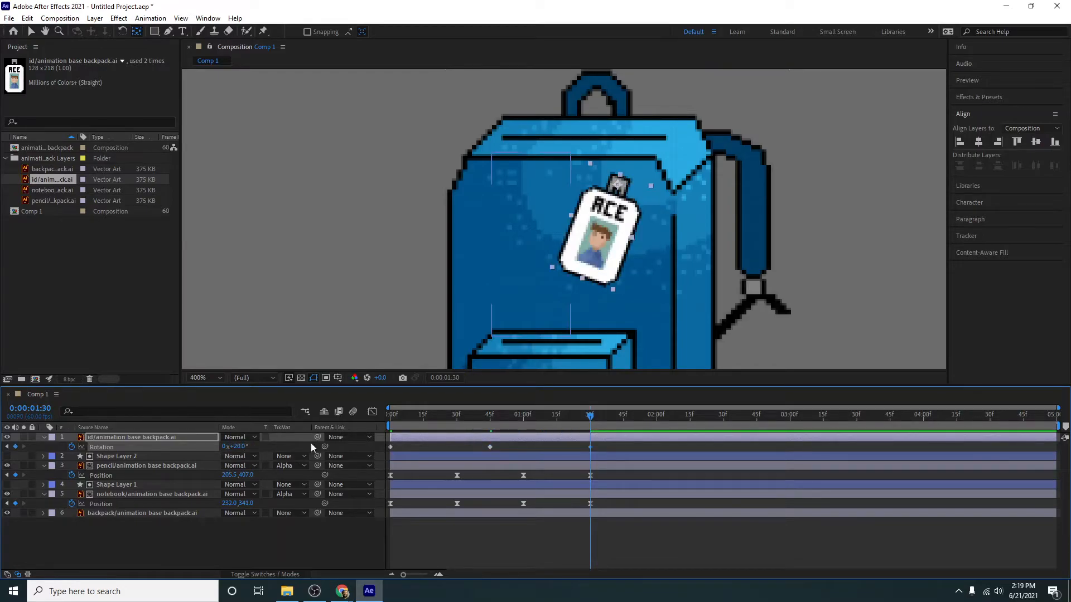
{"action": "left_click_drag", "start_coordinate": [401, 416], "coordinate": [329, 416]}
{"action": "key", "text": "space"}
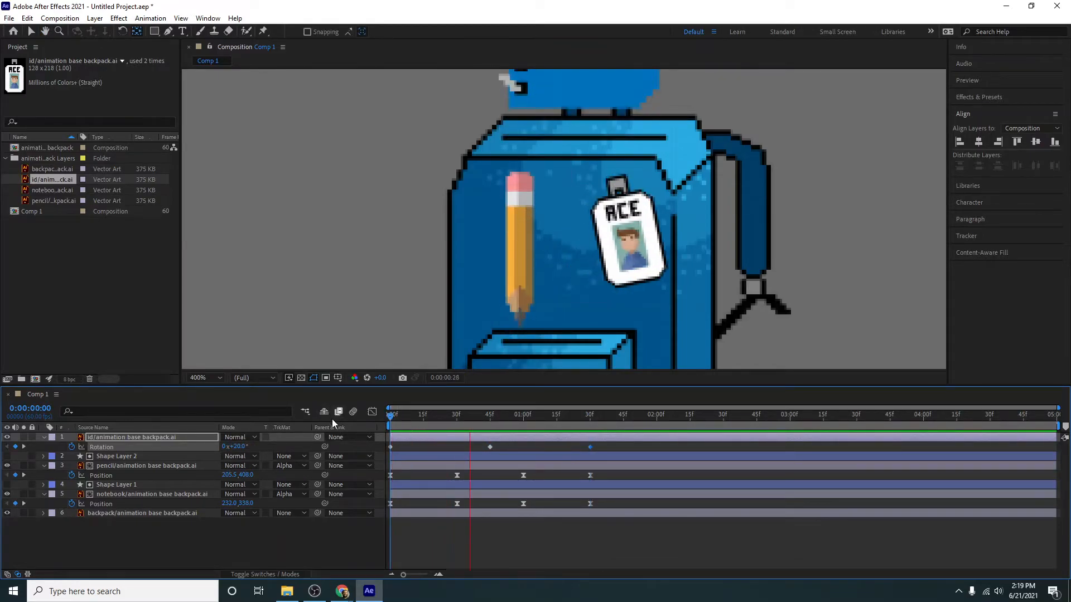
{"action": "key", "text": "space"}
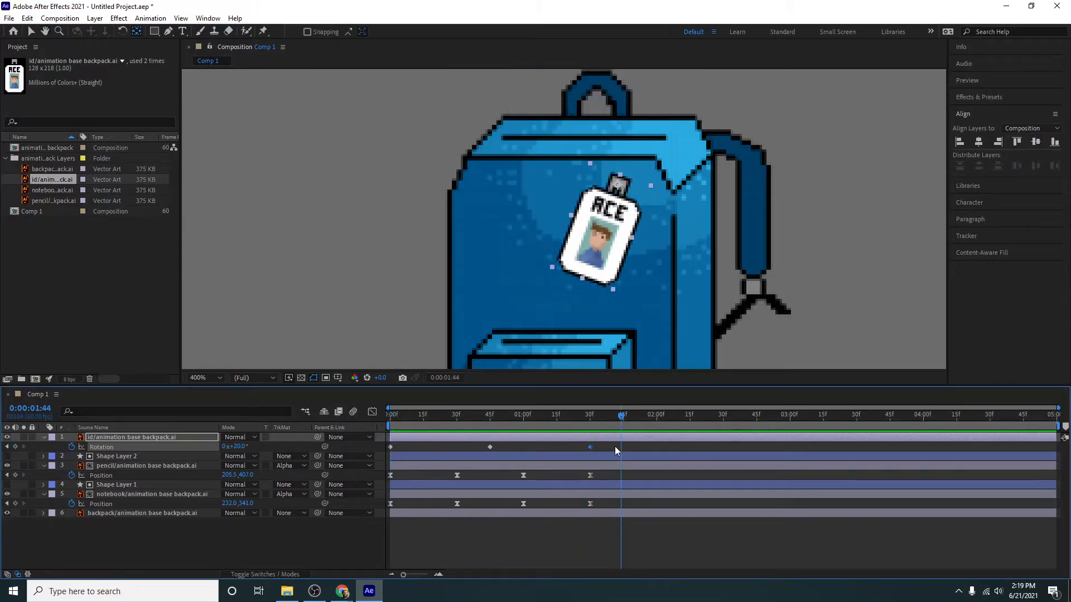
- Apply Easy Ease to the ID's three Rotation keyframes and preview the smoothed swing
{"action": "mouse_move", "coordinate": [614, 446]}
{"action": "left_mouse_down"}
{"action": "mouse_move", "coordinate": [362, 442]}
{"action": "mouse_move", "coordinate": [378, 450]}
{"action": "left_mouse_up"}
{"action": "key", "text": "F9"}
{"action": "key", "text": "space"}
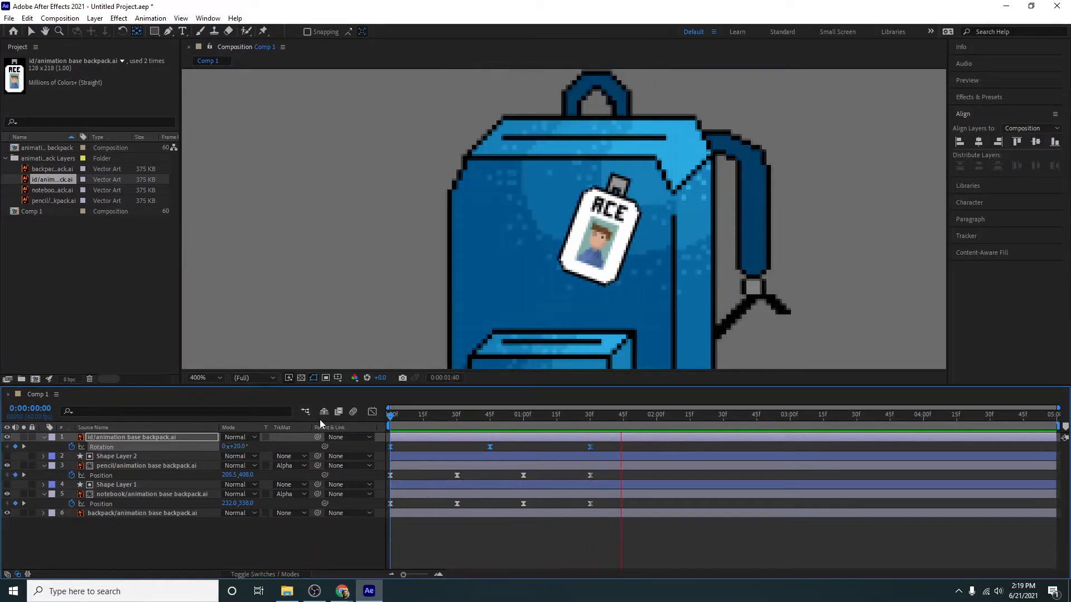
{"action": "key", "text": "space"}
{"action": "left_click", "coordinate": [262, 549]}
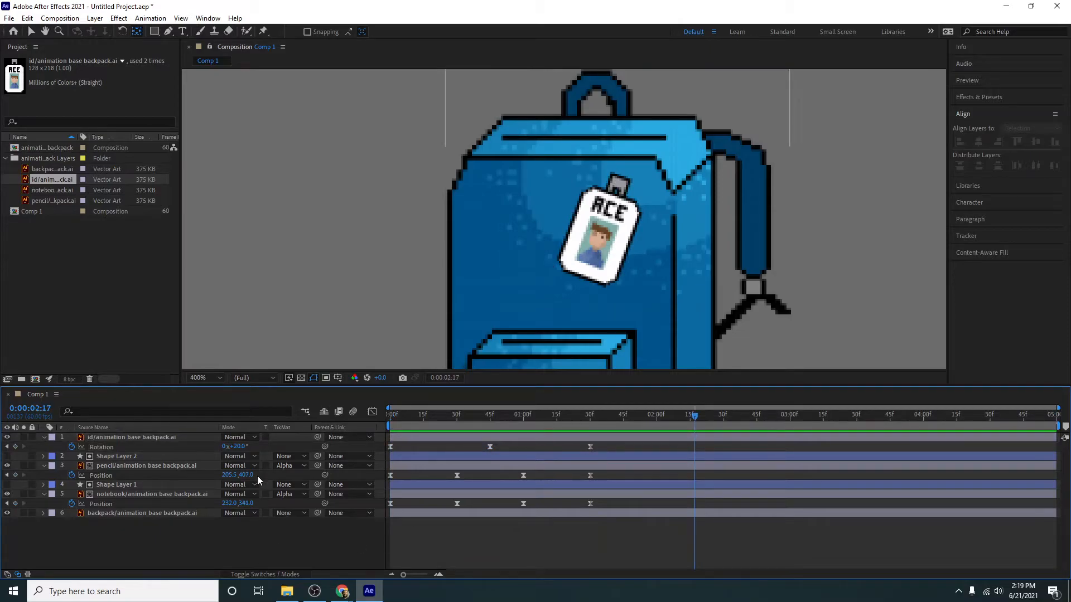
{"action": "left_click", "coordinate": [153, 436]}
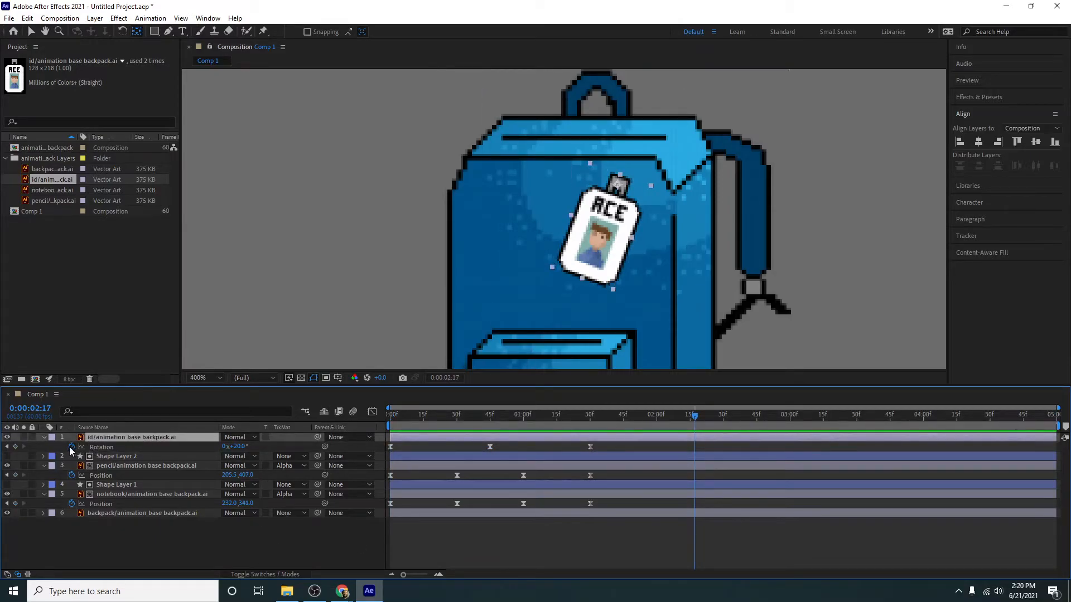
{"action": "left_click", "coordinate": [71, 447], "text": "alt"}
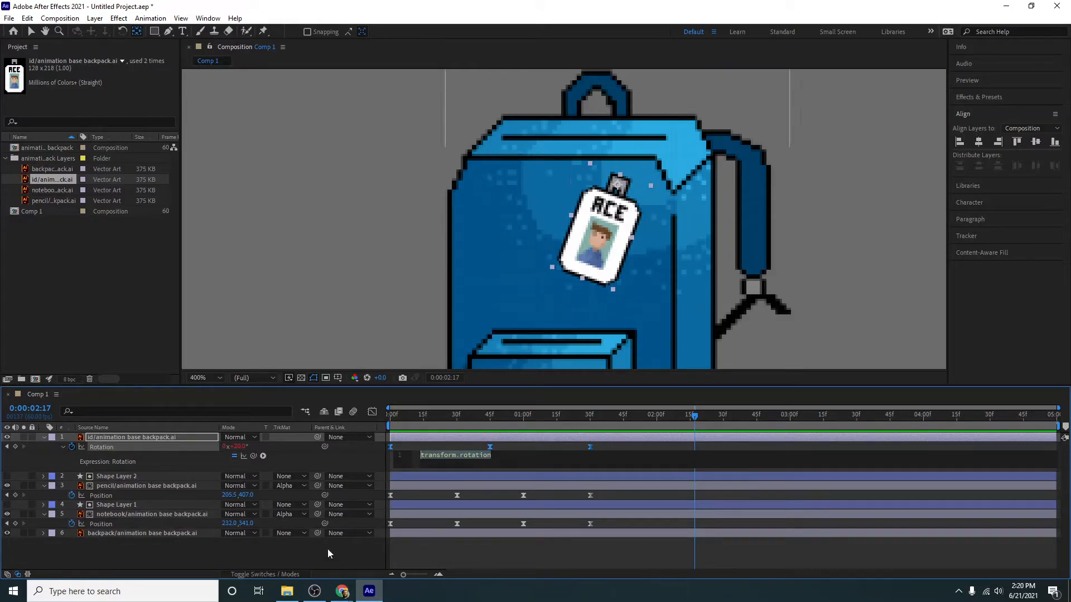
{"action": "left_click", "coordinate": [446, 549]}
{"action": "key", "text": "ctrl+z"}
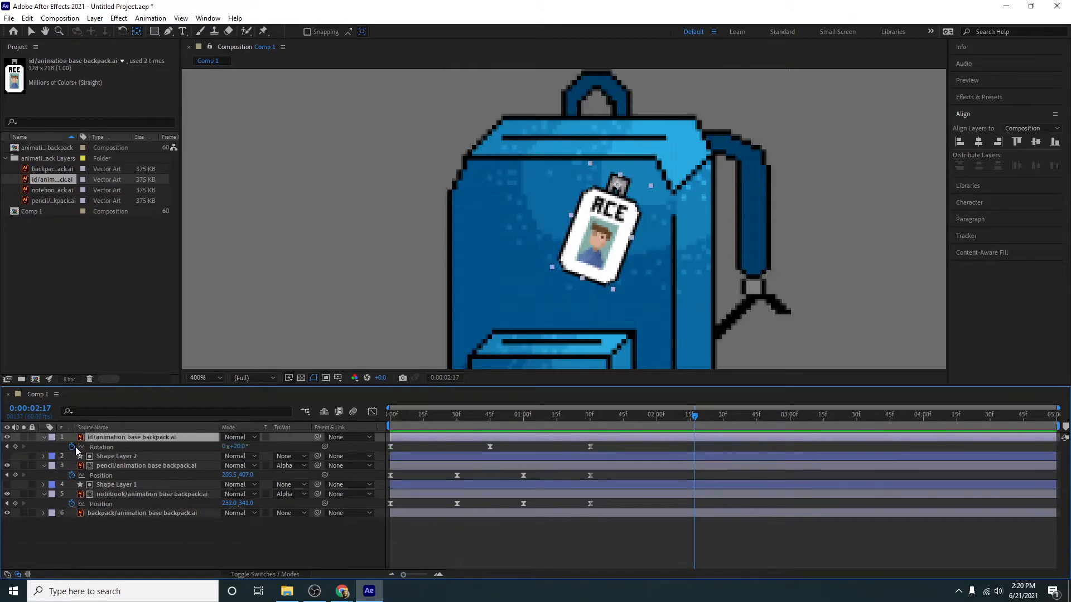
- Add the expression loopOutDuration(type = "cycle", duration = 0) to the ID's Rotation and preview the looping swing
{"action": "left_click", "coordinate": [72, 447], "text": "alt"}
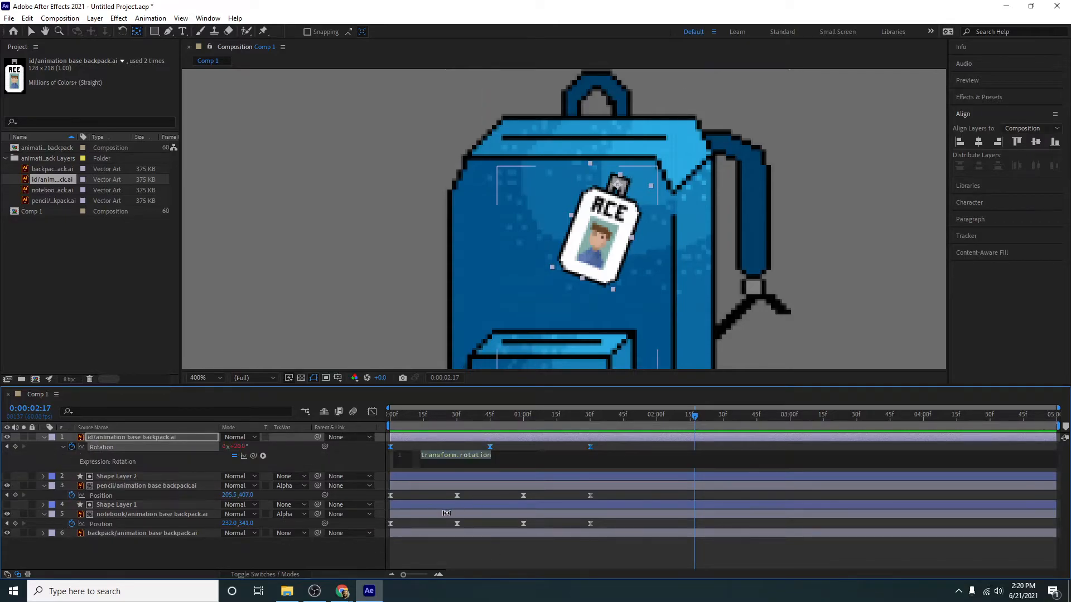
{"action": "left_click", "coordinate": [265, 456]}
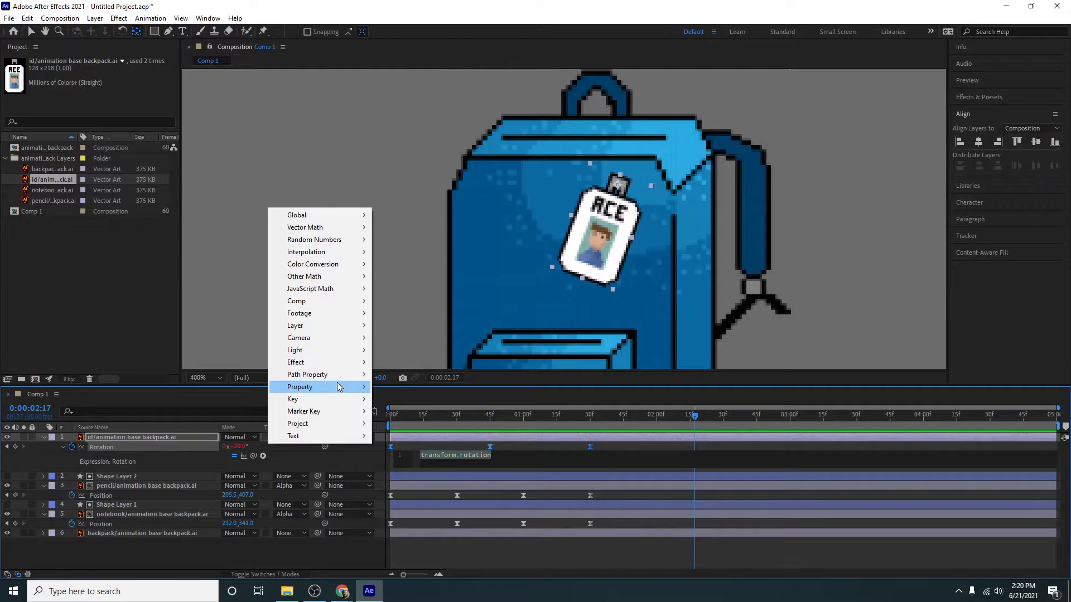
{"action": "mouse_move", "coordinate": [341, 387]}
{"action": "left_click", "coordinate": [438, 277]}
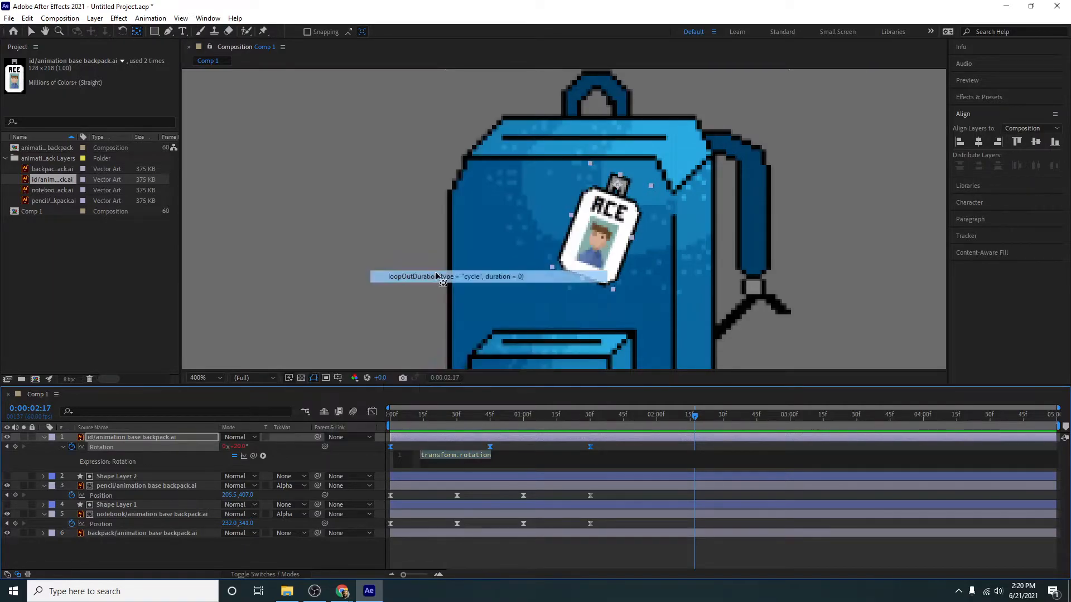
{"action": "left_click_drag", "start_coordinate": [423, 413], "coordinate": [332, 414]}
{"action": "key", "text": "space"}
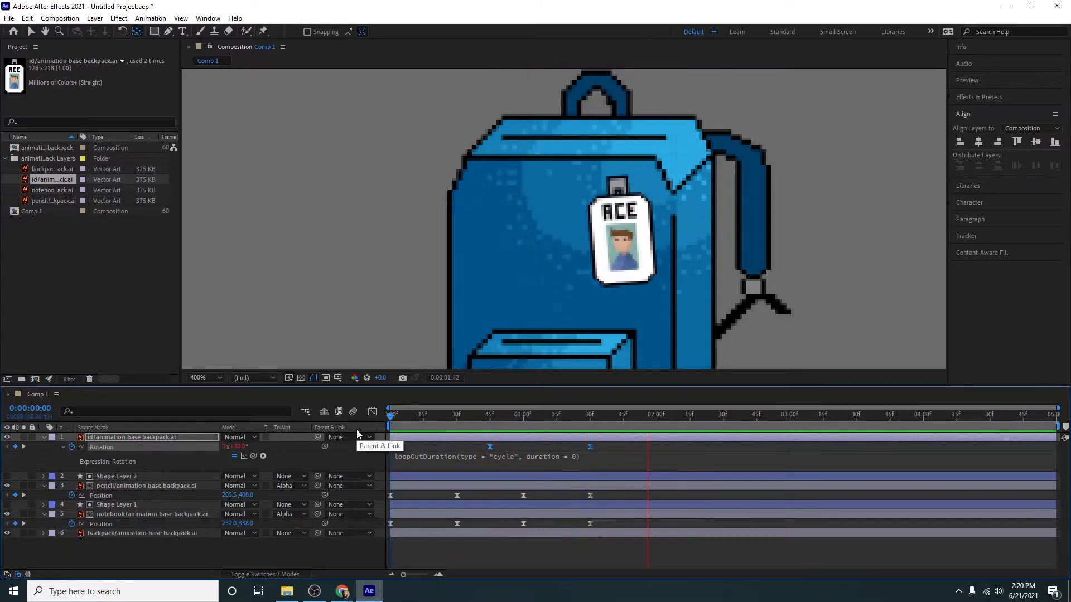
{"action": "key", "text": "space"}
- Copy the ID's loopOutDuration cycle expression onto the Position of the pencil and notebook, and preview the looping animation
{"action": "left_click", "coordinate": [436, 455]}
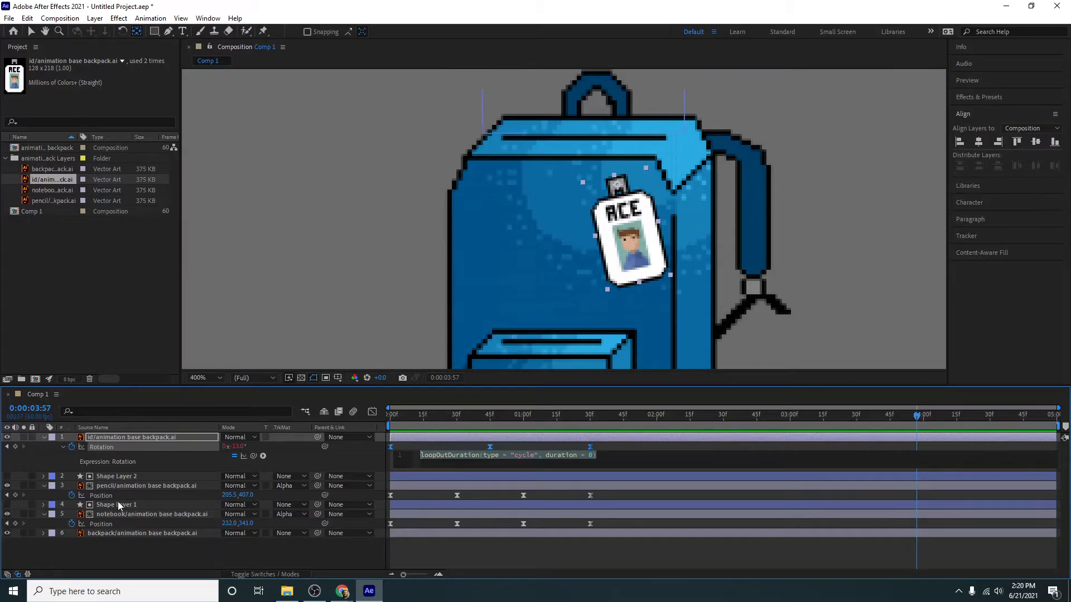
{"action": "left_click", "coordinate": [71, 496], "text": "alt"}
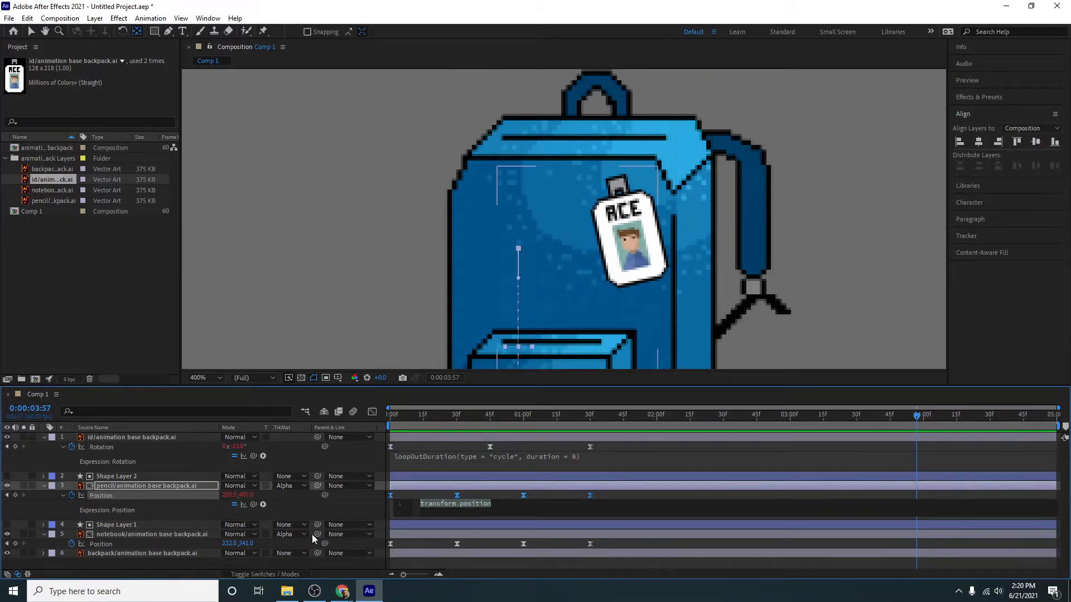
{"action": "left_click", "coordinate": [430, 464]}
{"action": "key", "text": "ctrl+c"}
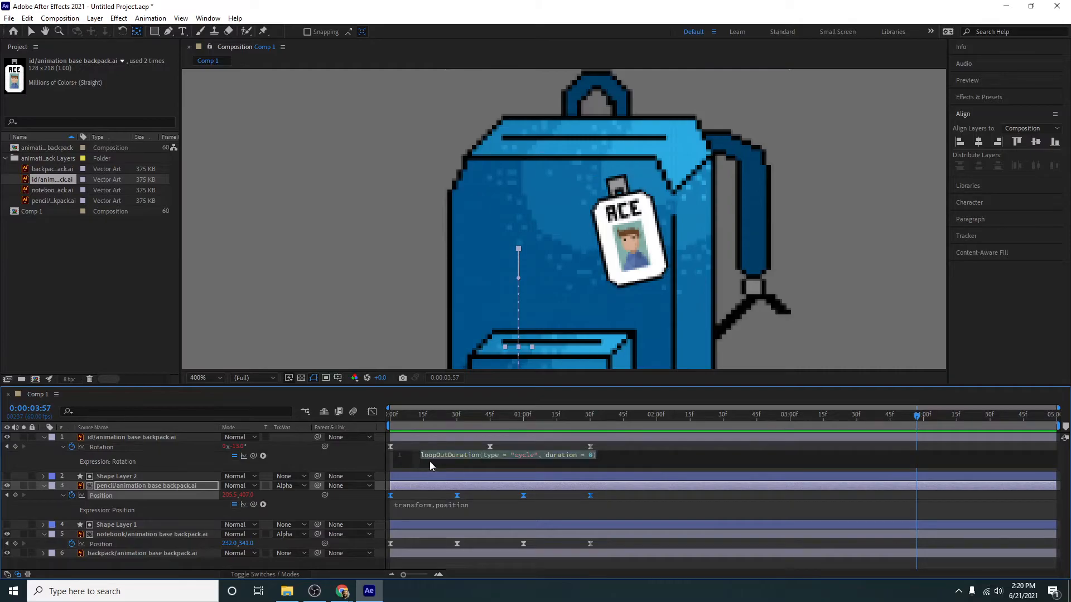
{"action": "left_click", "coordinate": [72, 495], "text": "alt"}
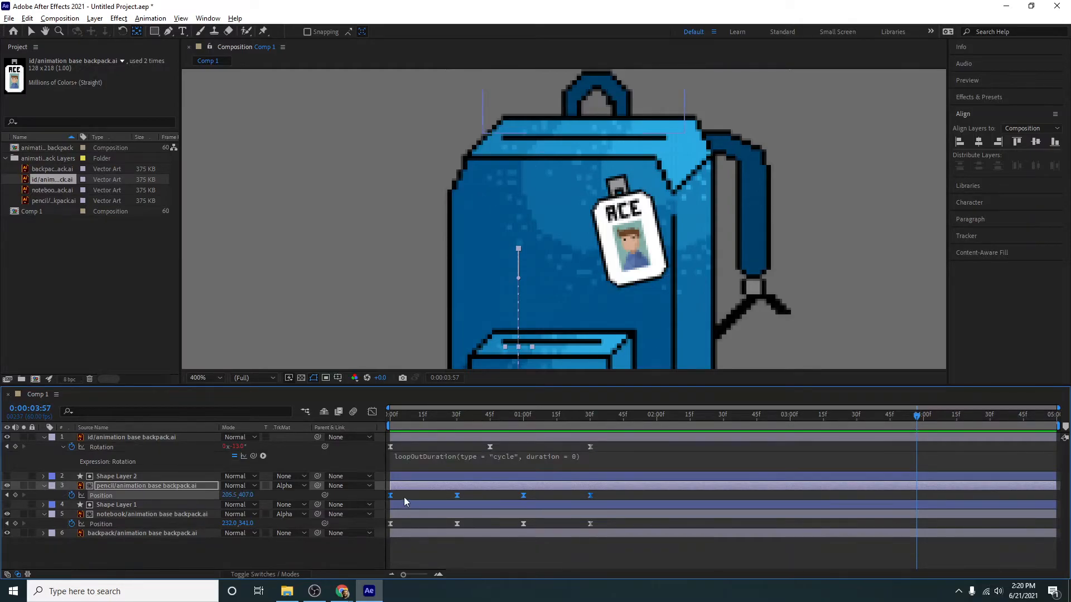
{"action": "left_click", "coordinate": [72, 495], "text": "alt"}
{"action": "key", "text": "ctrl+v"}
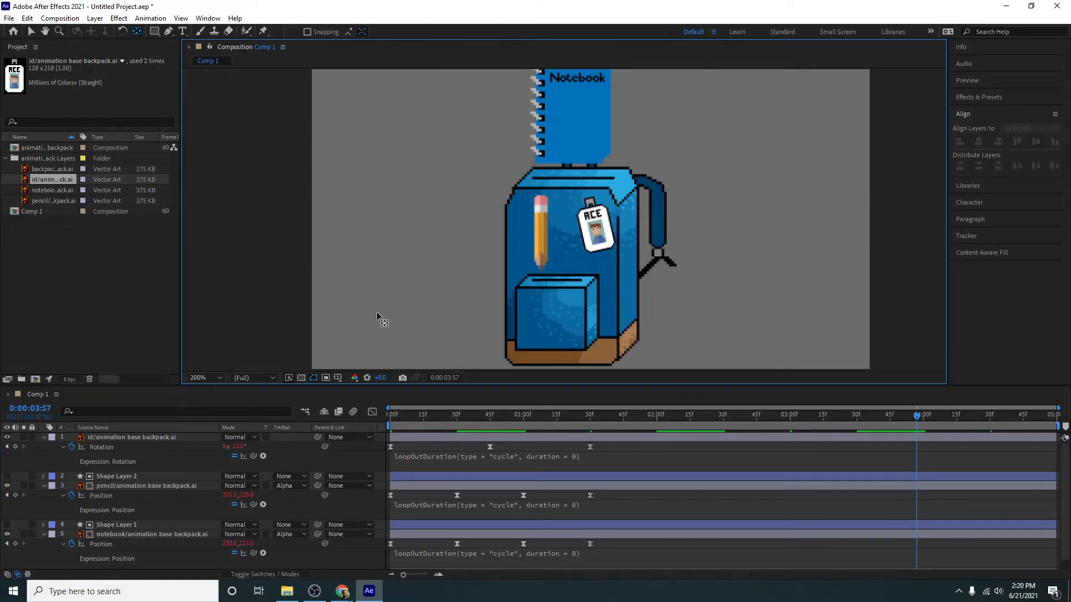
{"action": "scroll", "coordinate": [376, 316], "scroll_direction": "down", "scroll_amount": 1}
{"action": "left_click_drag", "start_coordinate": [412, 416], "coordinate": [307, 416]}
{"action": "key", "text": "space"}
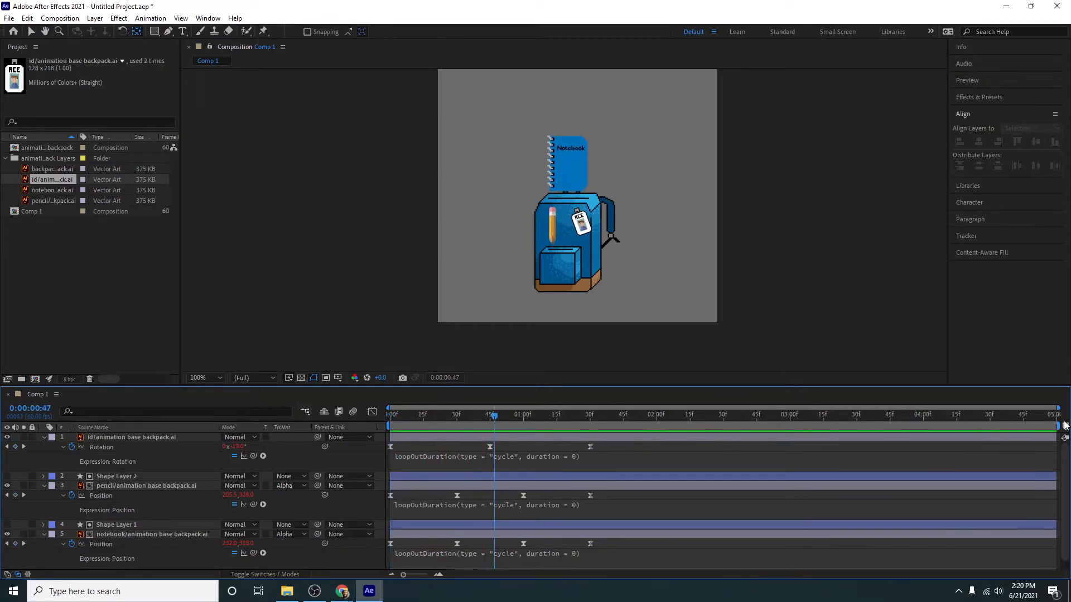
- End the work area at about 4:30 and preview the loop
{"action": "left_click", "coordinate": [985, 419]}
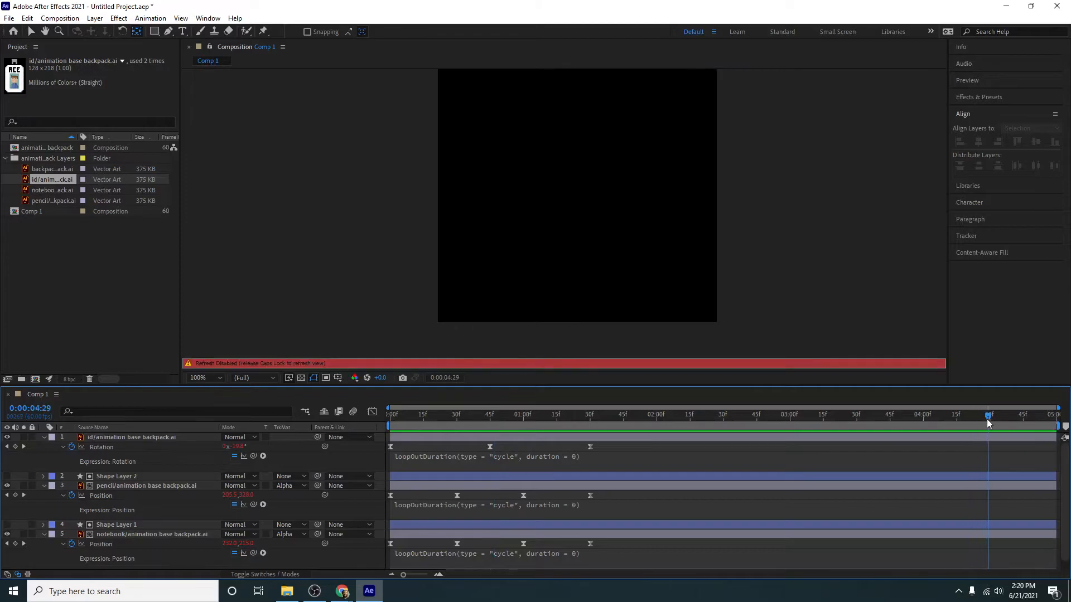
{"action": "mouse_move", "coordinate": [983, 422]}
{"action": "left_mouse_down"}
{"action": "mouse_move", "coordinate": [598, 420]}
{"action": "mouse_move", "coordinate": [727, 420]}
{"action": "mouse_move", "coordinate": [839, 449]}
{"action": "mouse_move", "coordinate": [985, 456]}
{"action": "left_mouse_up"}
{"action": "left_click_drag", "start_coordinate": [1059, 425], "coordinate": [989, 433]}
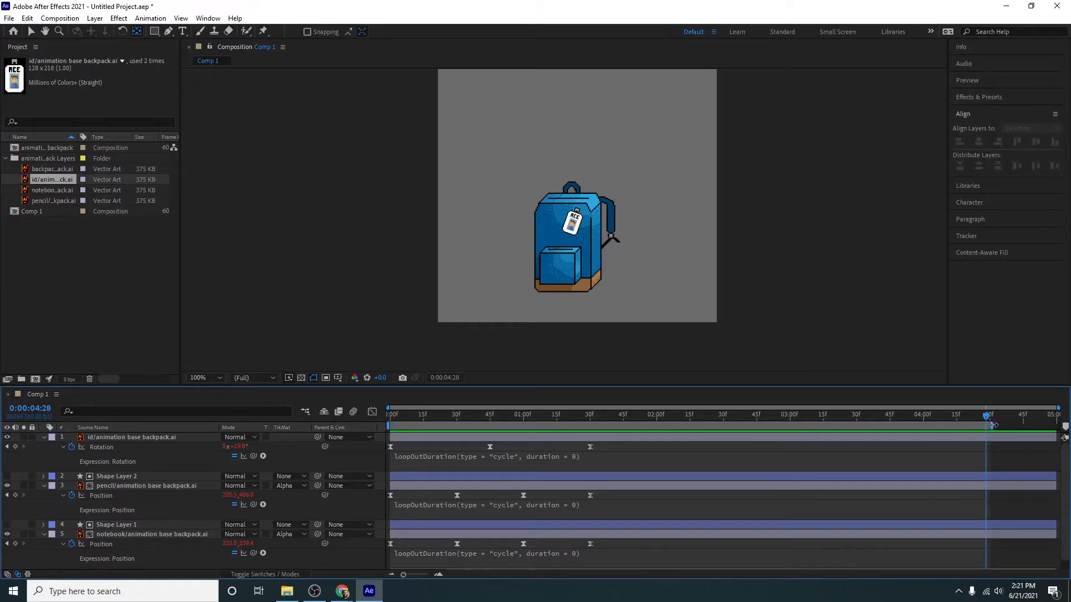
{"action": "left_click_drag", "start_coordinate": [986, 421], "coordinate": [990, 422]}
{"action": "key", "text": "space"}
{"action": "left_click", "coordinate": [965, 413]}
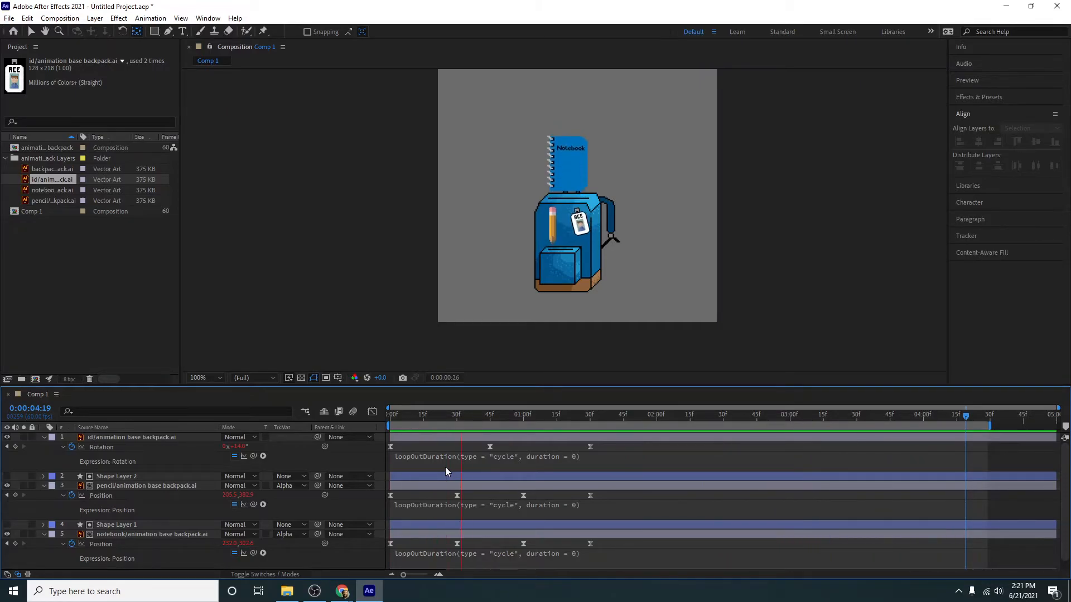
{"action": "key", "text": "space"}
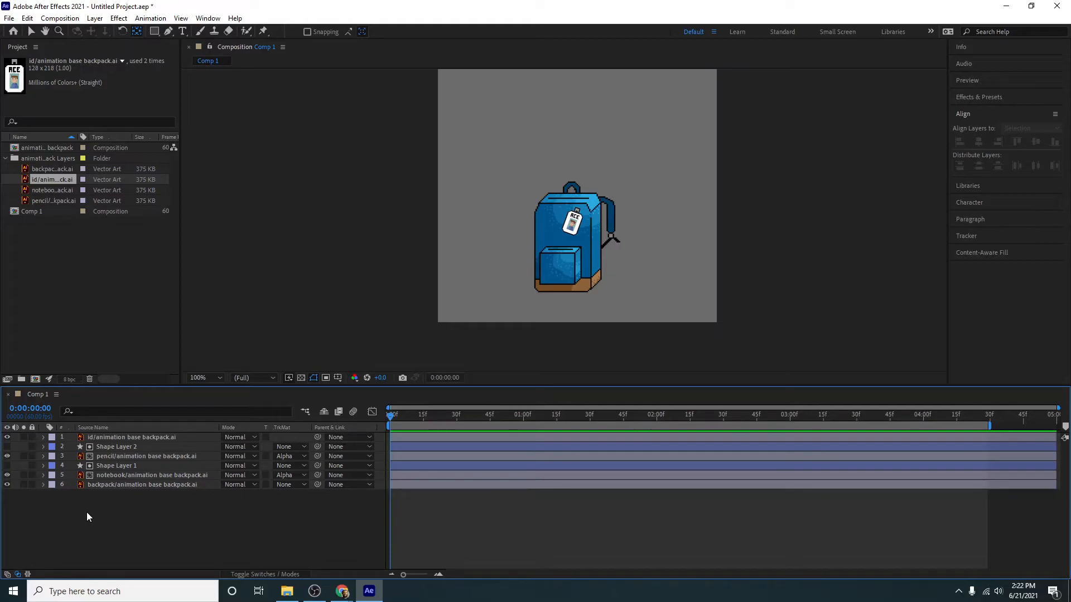
- Pre-compose all six layers into a new composition named "backpack animating"
{"action": "left_click_drag", "start_coordinate": [119, 504], "coordinate": [103, 437]}
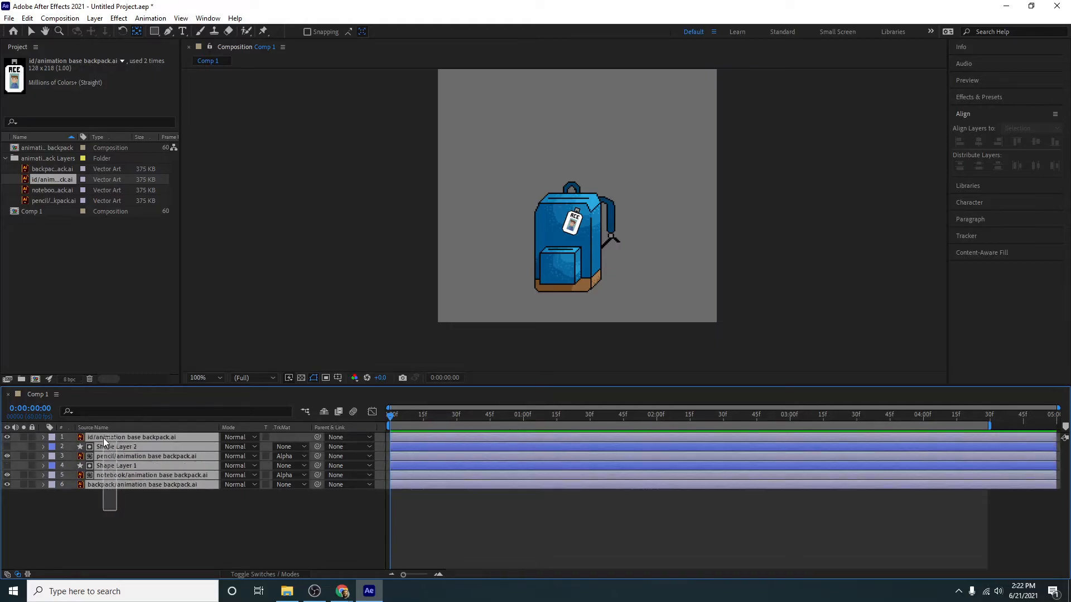
{"action": "right_click", "coordinate": [122, 463]}
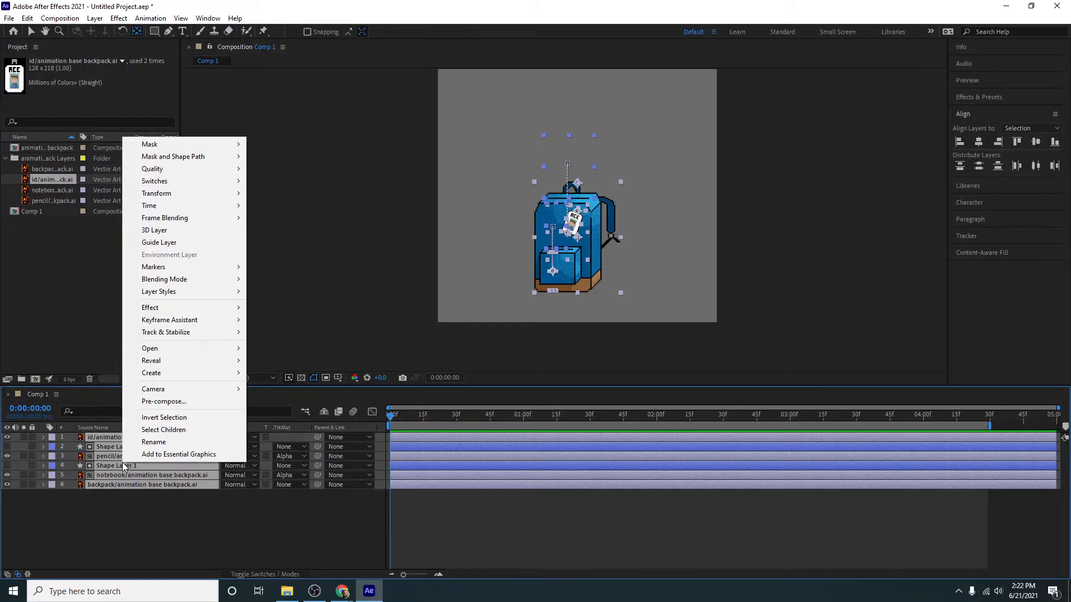
{"action": "left_click", "coordinate": [128, 514]}
{"action": "left_click_drag", "start_coordinate": [128, 514], "coordinate": [108, 437]}
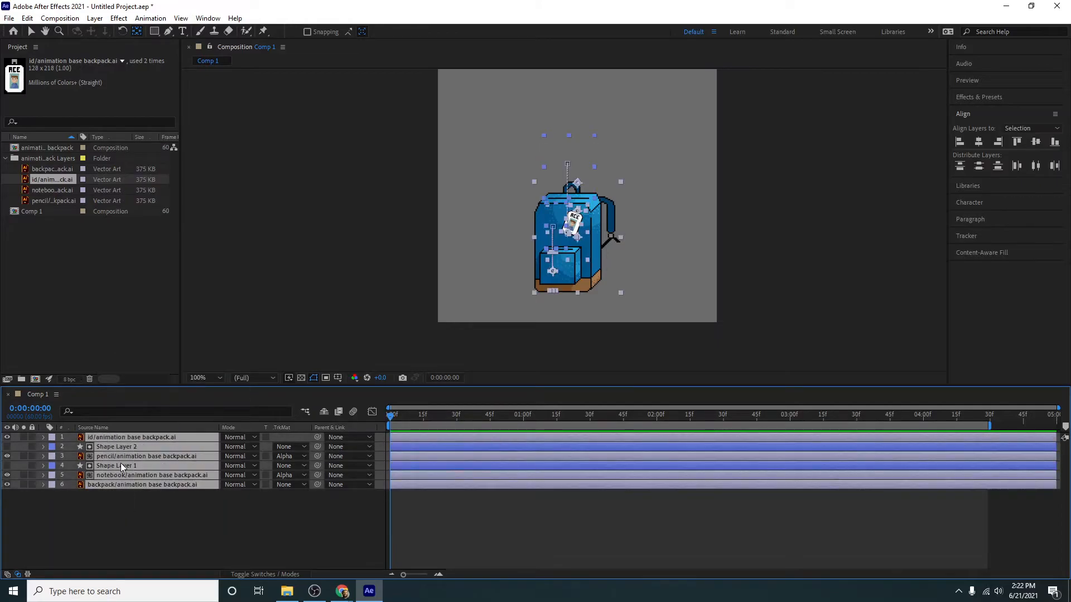
{"action": "right_click", "coordinate": [120, 463]}
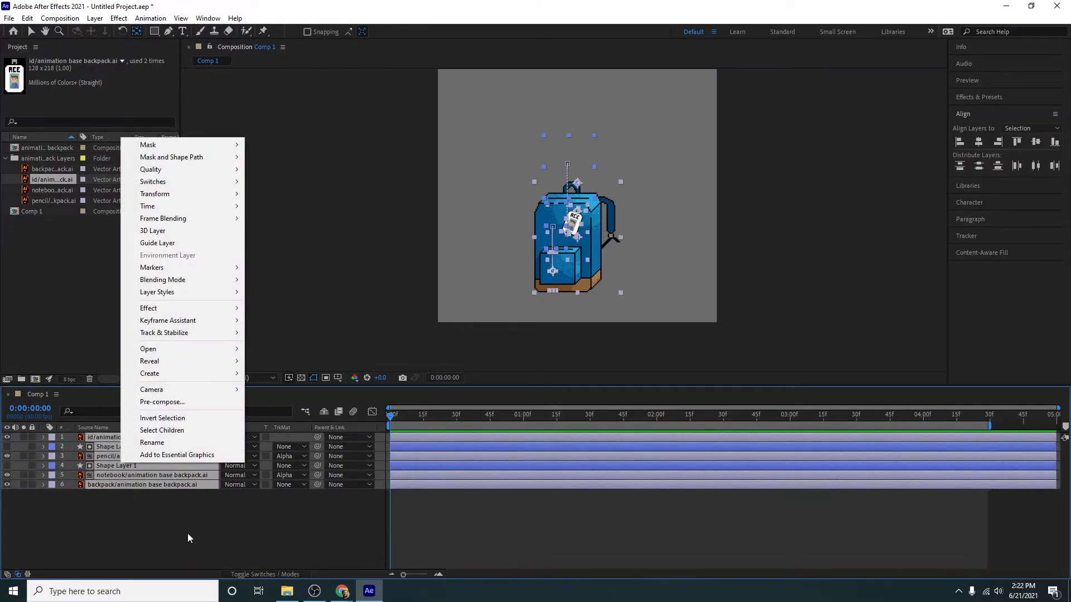
{"action": "left_click", "coordinate": [166, 403]}
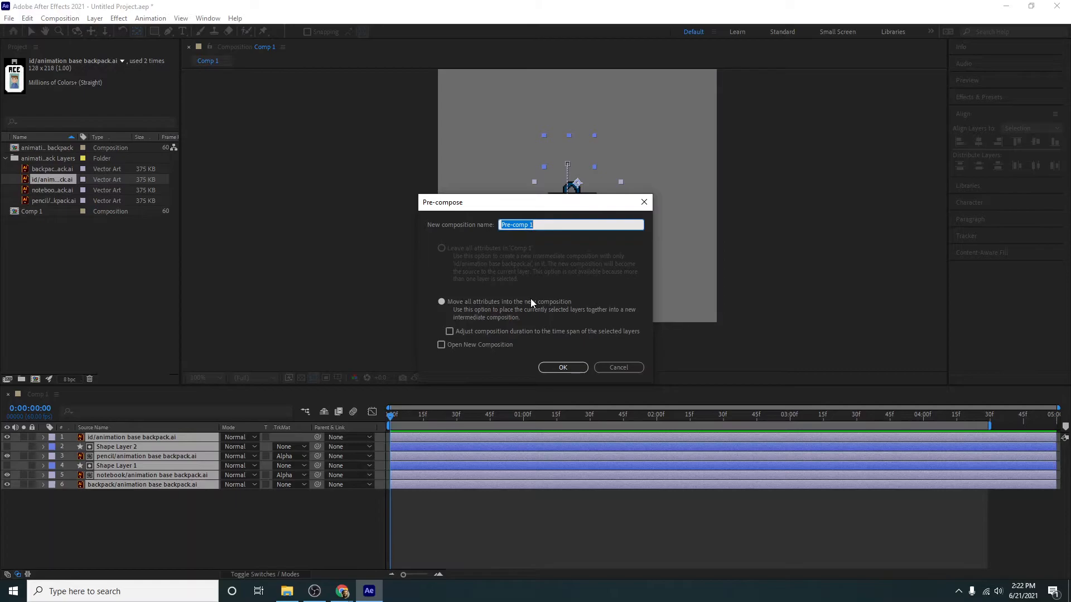
{"action": "type", "text": "backpack animating"}
{"action": "key", "text": "Return"}
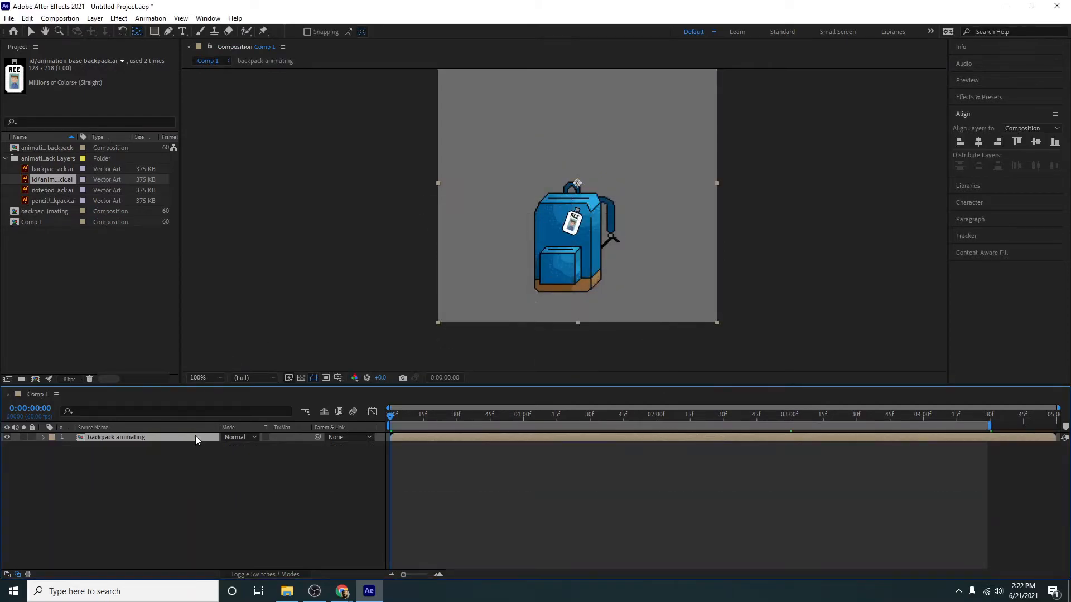
- Activate the Type tool, then switch to Chrome and look through the bitmap pixel fonts on dafont.com
{"action": "left_click", "coordinate": [182, 31]}
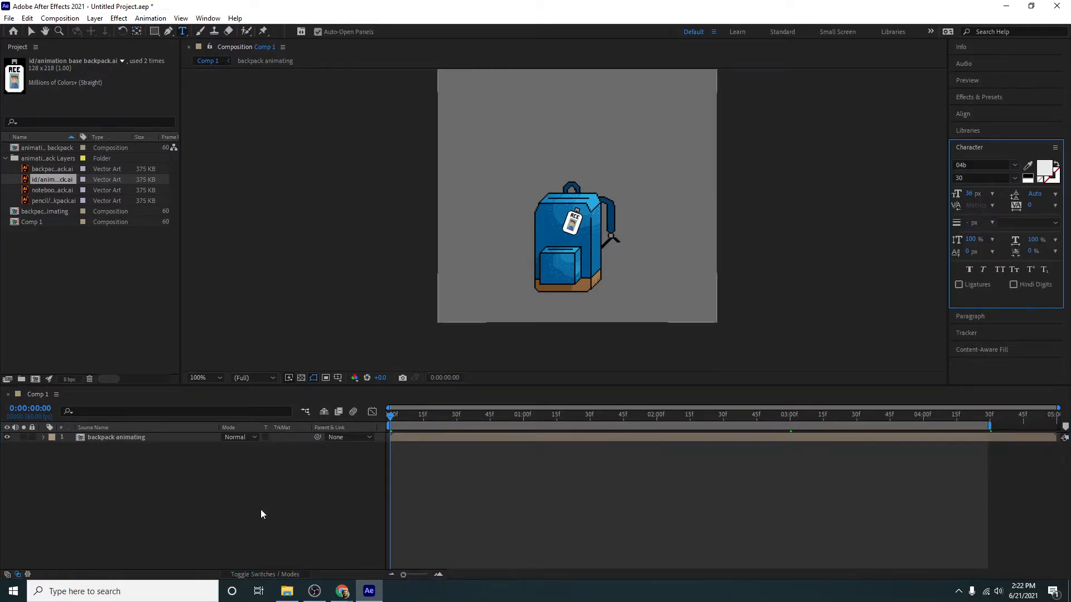
{"action": "left_click", "coordinate": [342, 591]}
{"action": "left_click", "coordinate": [296, 548]}
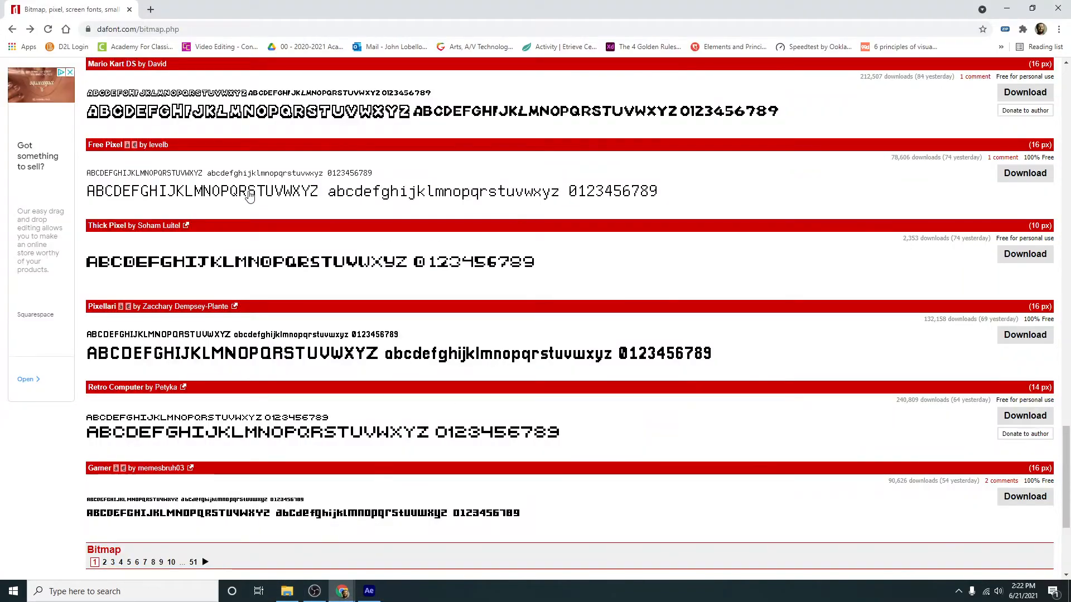
{"action": "scroll", "coordinate": [249, 197], "scroll_direction": "down", "scroll_amount": 3}
{"action": "scroll", "coordinate": [249, 196], "scroll_direction": "up", "scroll_amount": 20}
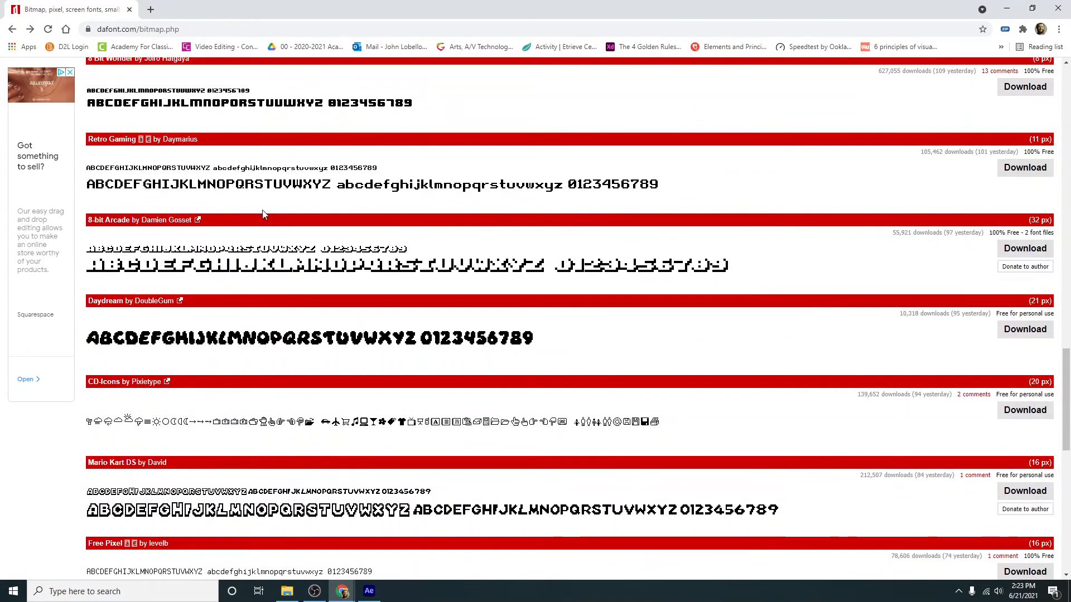
{"action": "scroll", "coordinate": [282, 239], "scroll_direction": "up", "scroll_amount": 15}
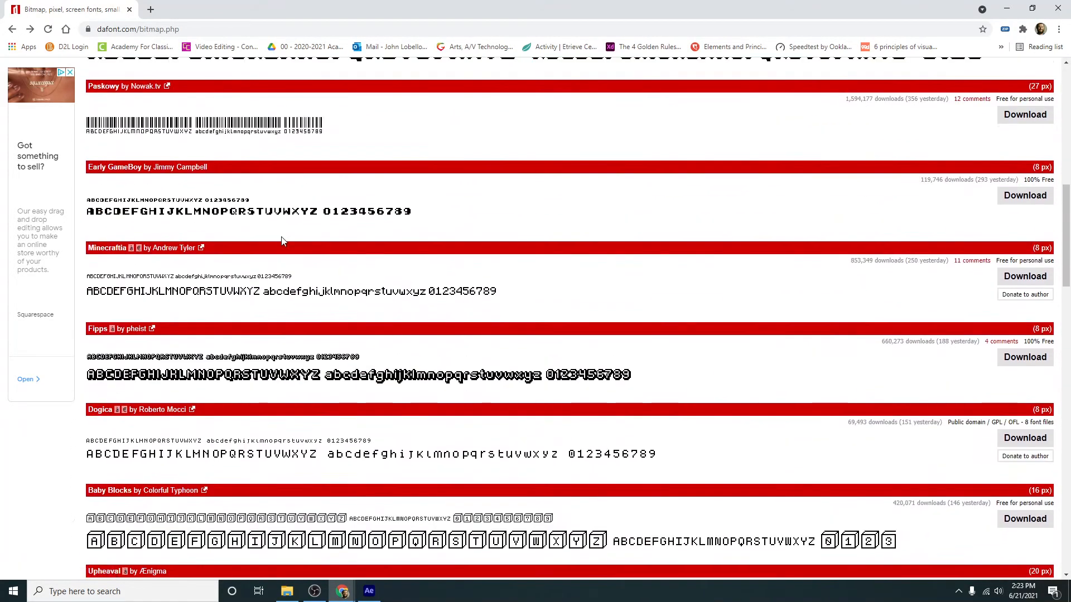
{"action": "scroll", "coordinate": [284, 244], "scroll_direction": "down", "scroll_amount": 7}
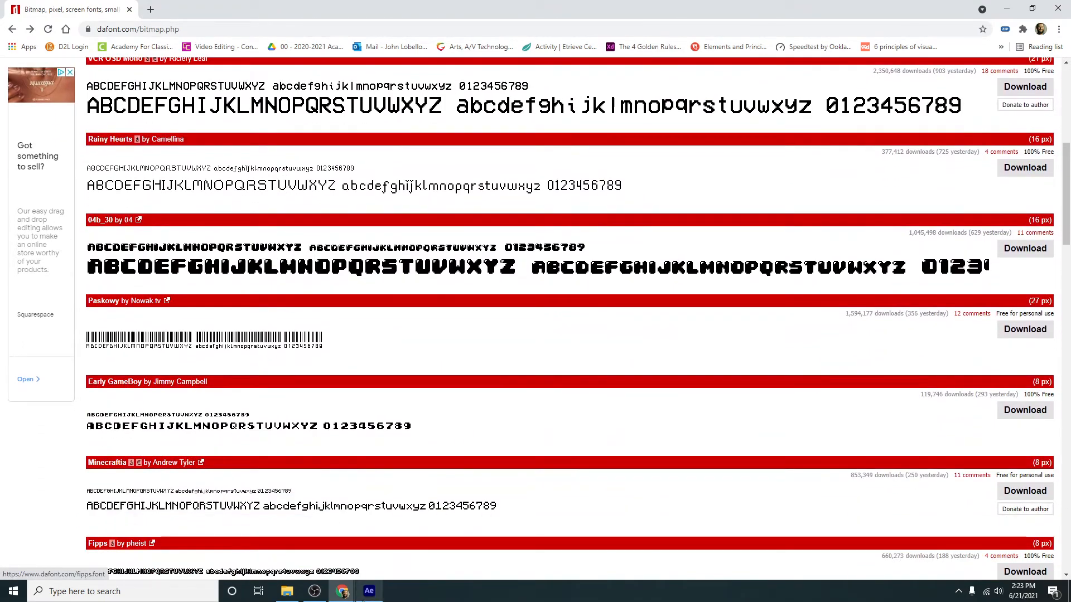
- Switch to After Effects and add the text "don't forget your school supplies" on five lines near the composition's upper right, in the 04b 30 font
{"action": "left_click", "coordinate": [370, 591]}
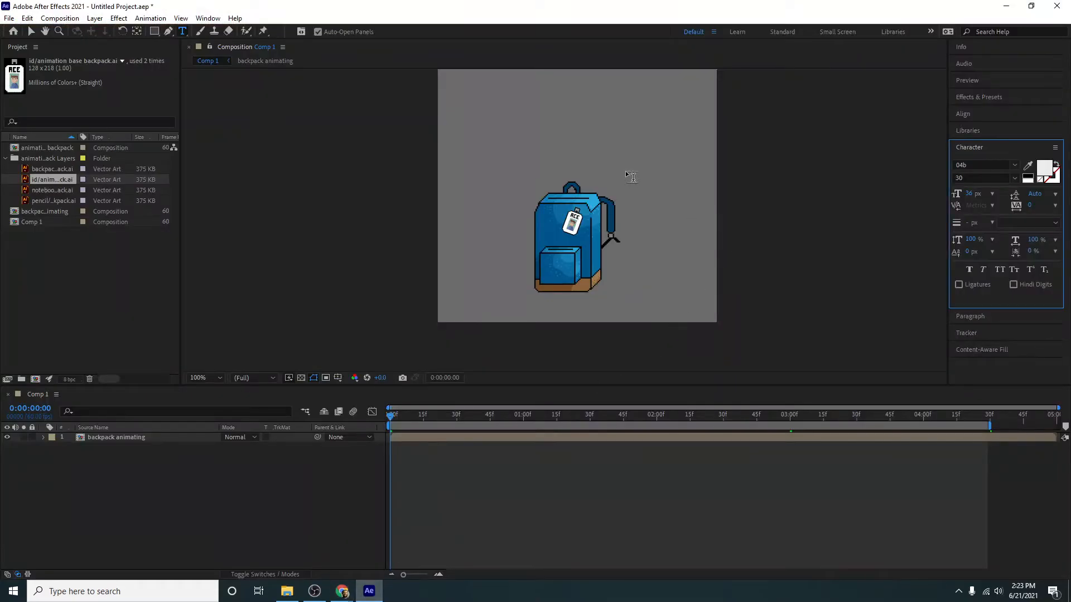
{"action": "left_click", "coordinate": [650, 117]}
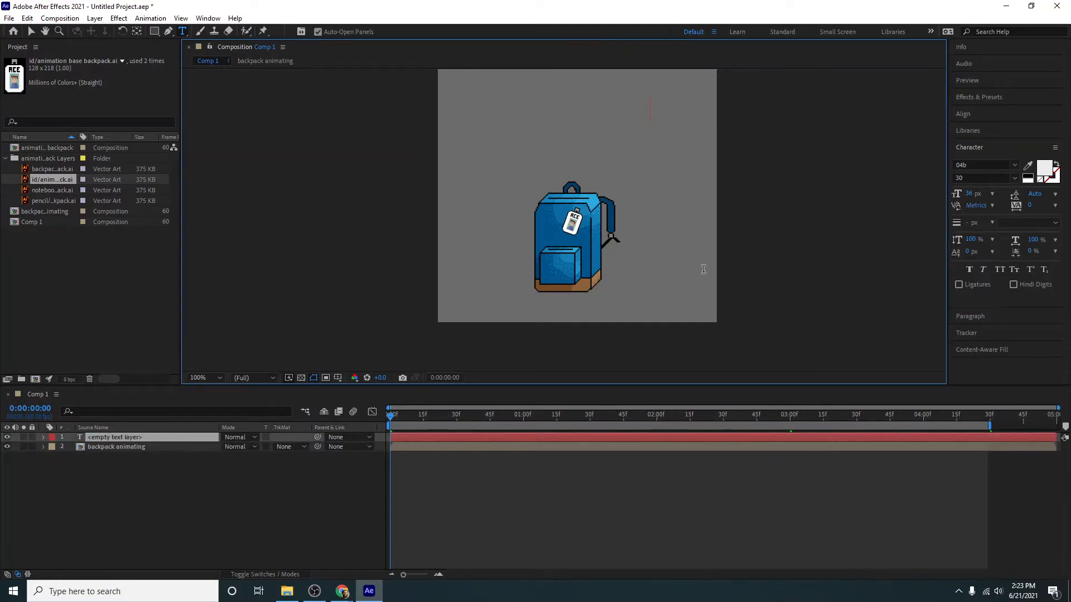
{"action": "type", "text": "don't"}
{"action": "key", "text": "Return"}
{"action": "type", "text": "foreg"}
{"action": "key", "text": "BackSpace"}
{"action": "key", "text": "BackSpace"}
{"action": "type", "text": "ge"}
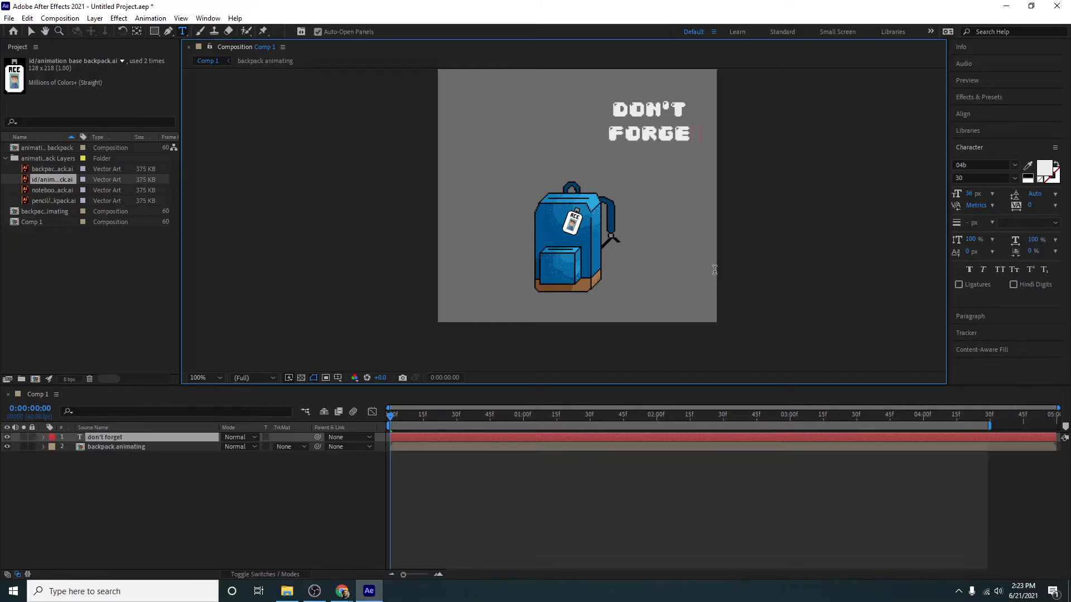
{"action": "type", "text": "t"}
{"action": "key", "text": "Return"}
{"action": "type", "text": "your"}
{"action": "key", "text": "Return"}
{"action": "type", "text": "school"}
{"action": "key", "text": "Return"}
{"action": "type", "text": "supl"}
{"action": "key", "text": "BackSpace"}
{"action": "type", "text": "plies"}
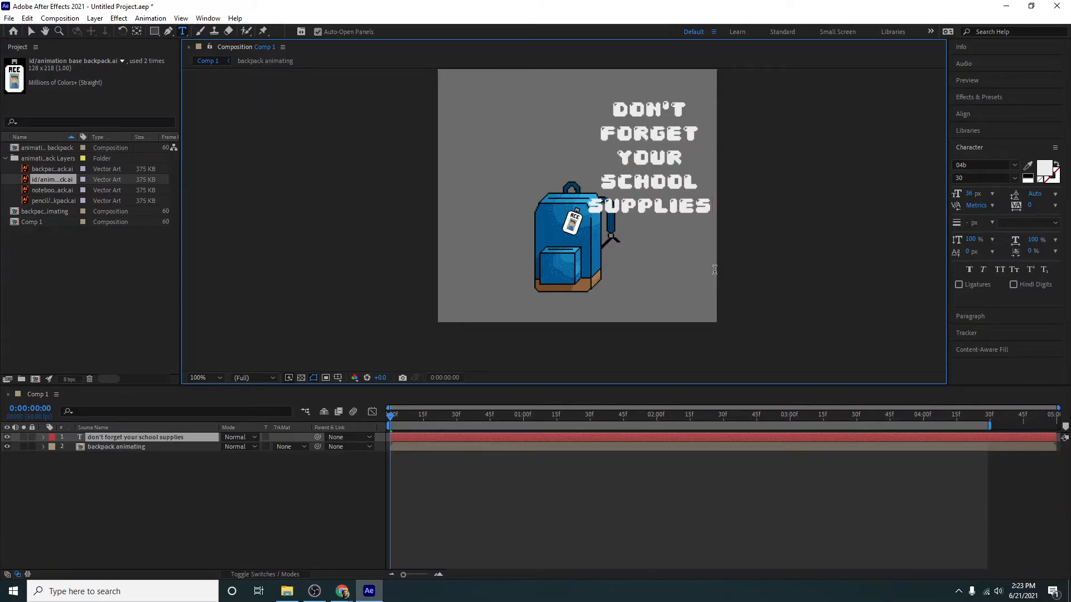
{"action": "left_click", "coordinate": [219, 494]}
{"action": "left_click", "coordinate": [219, 493]}
- Place the backpack composition at about 120, 201 and the text beside it at about 361, 177
{"action": "left_click", "coordinate": [132, 450]}
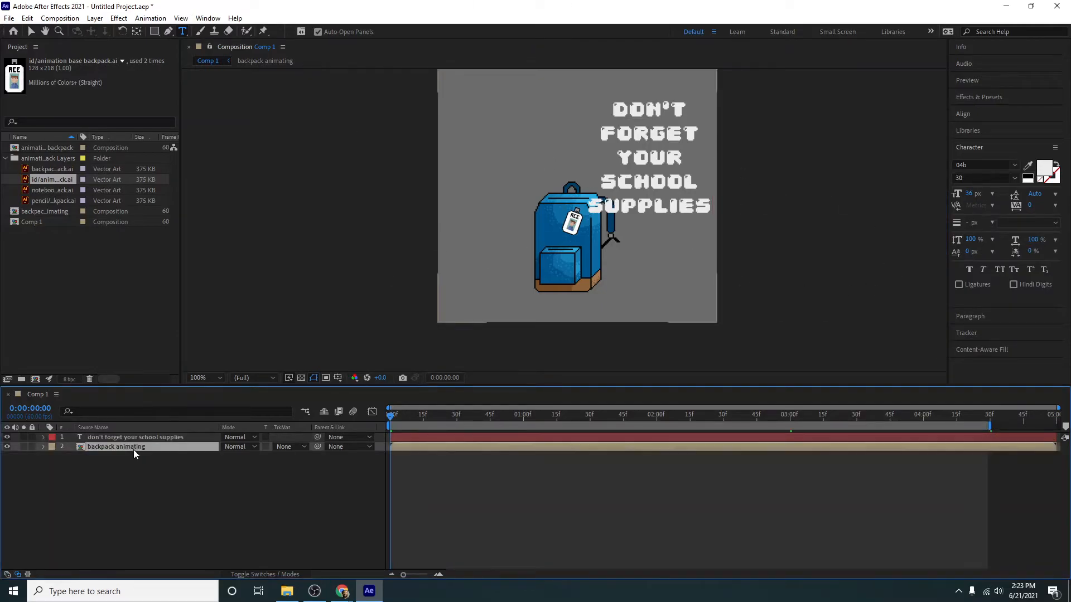
{"action": "left_click", "coordinate": [529, 263]}
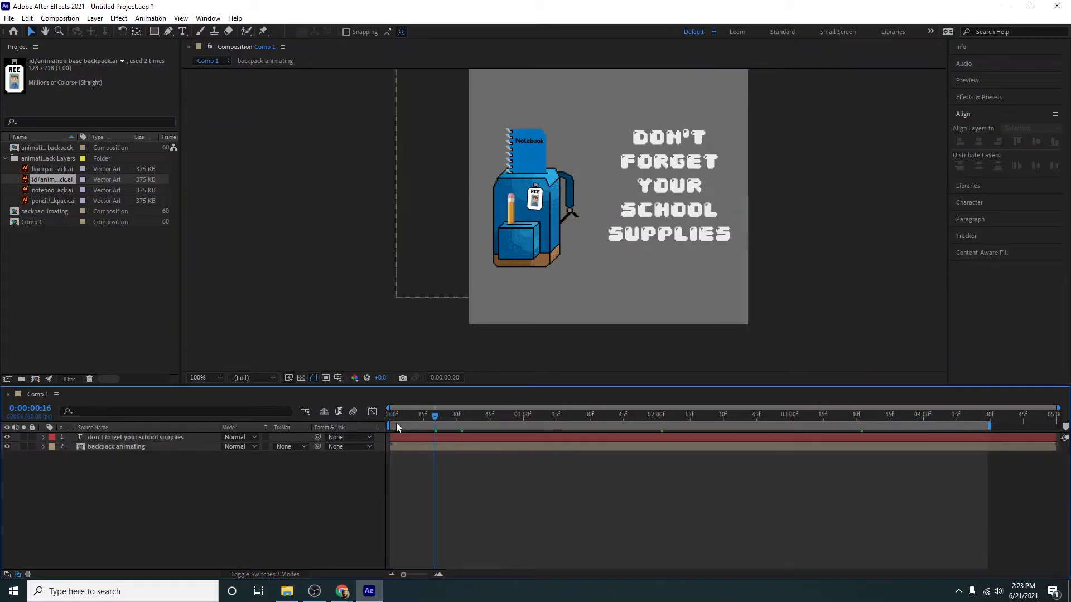
{"action": "left_click_drag", "start_coordinate": [396, 423], "coordinate": [341, 425]}
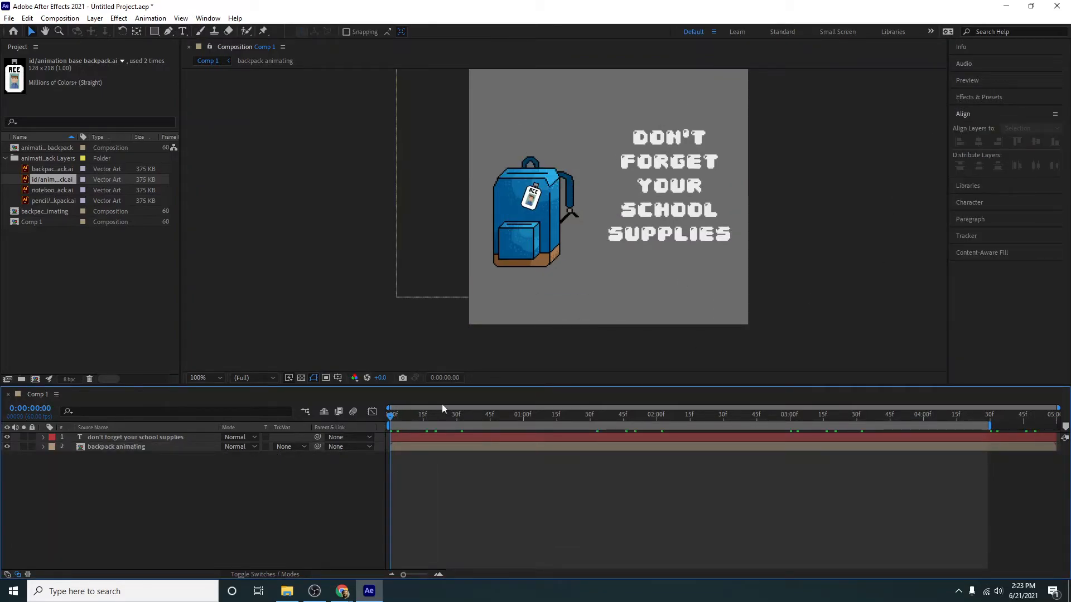
- Apply the Fade Up Words text animation preset to the text layer and preview it
{"action": "left_click", "coordinate": [962, 99]}
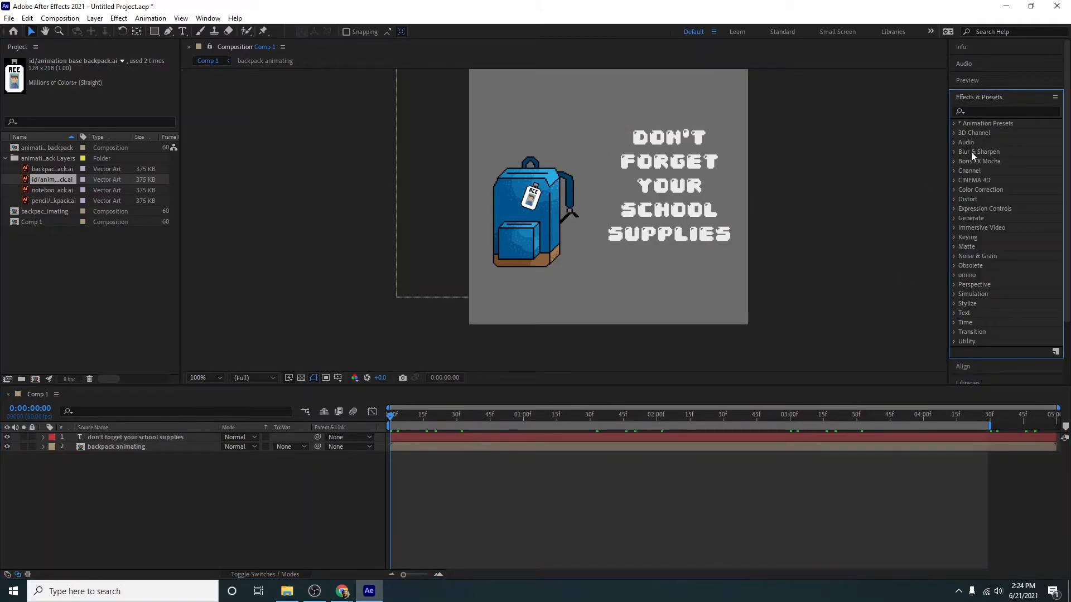
{"action": "left_click", "coordinate": [953, 124]}
{"action": "left_click", "coordinate": [963, 209]}
{"action": "left_click", "coordinate": [973, 228]}
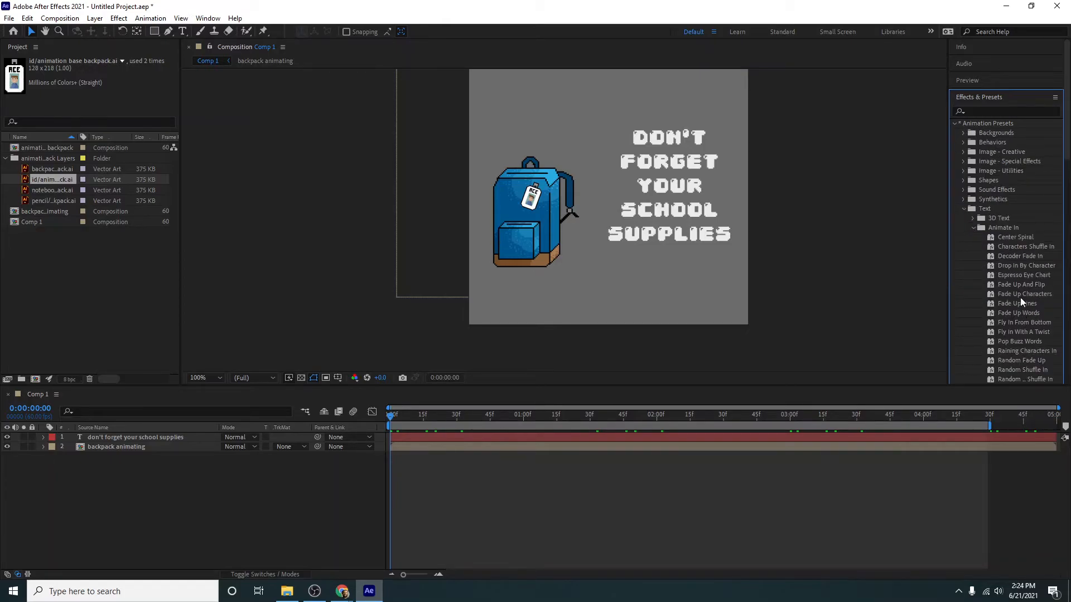
{"action": "scroll", "coordinate": [1020, 306], "scroll_direction": "down", "scroll_amount": 3}
{"action": "left_click_drag", "start_coordinate": [1017, 244], "coordinate": [157, 437]}
{"action": "key", "text": "space"}
- Reveal the text layer's Range Selector keyframes and move the final Start keyframe to 1:00
{"action": "key", "text": "u"}
{"action": "key", "text": "u"}
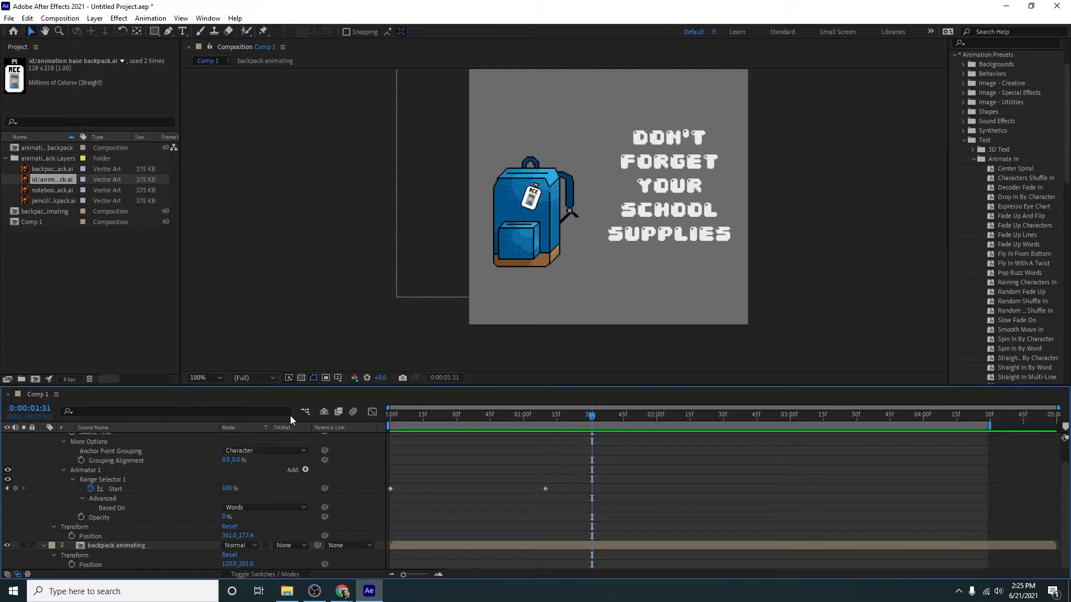
{"action": "mouse_move", "coordinate": [534, 420]}
{"action": "left_mouse_down"}
{"action": "mouse_move", "coordinate": [521, 420]}
{"action": "mouse_move", "coordinate": [559, 422]}
{"action": "left_mouse_up"}
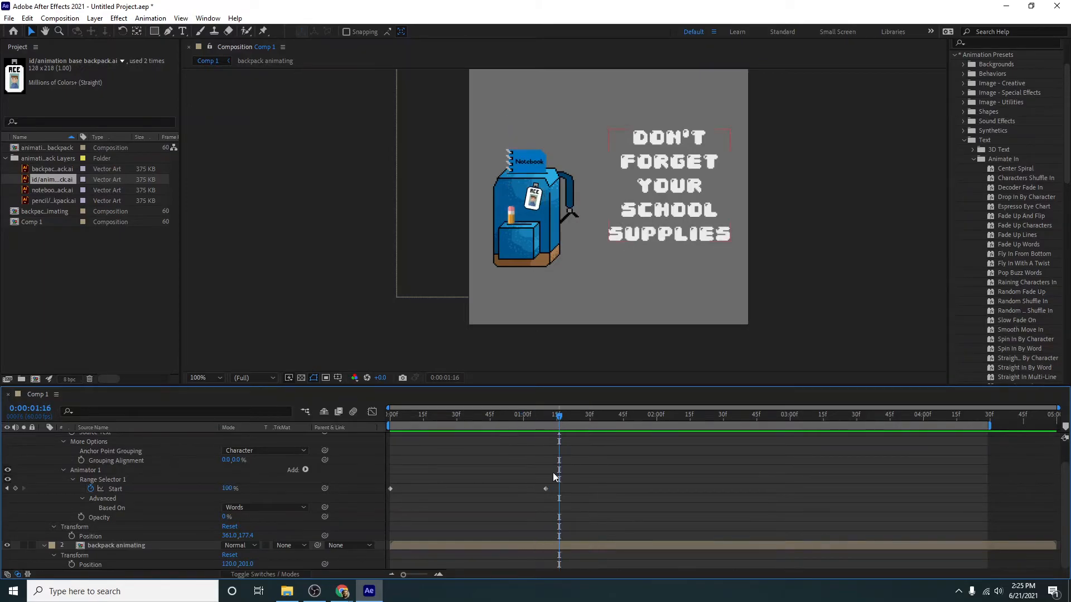
{"action": "left_click_drag", "start_coordinate": [546, 489], "coordinate": [521, 484]}
{"action": "left_click_drag", "start_coordinate": [529, 418], "coordinate": [540, 418]}
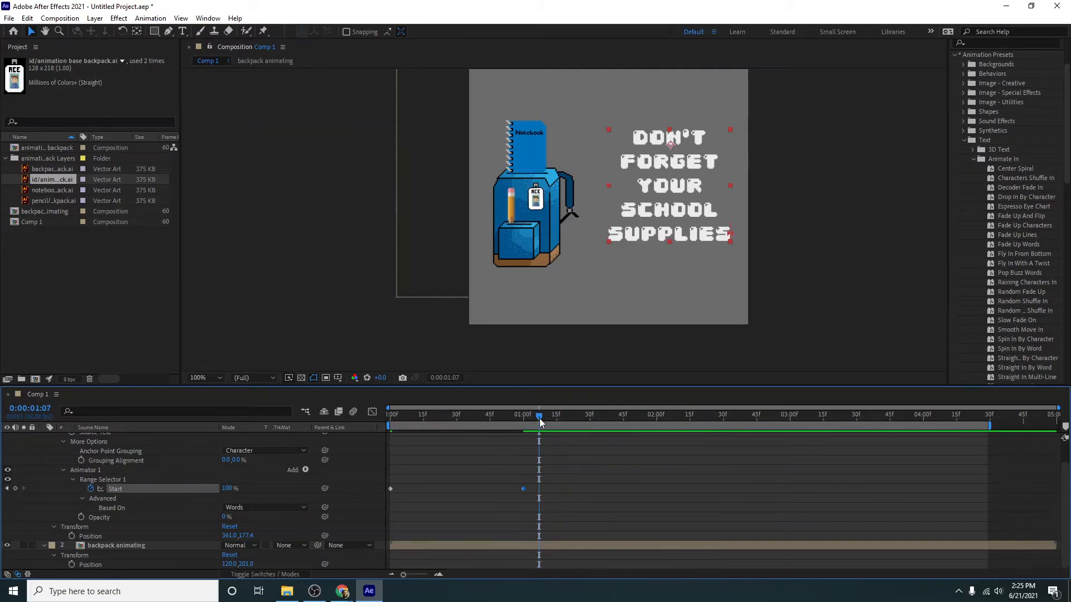
- Apply the Slide Off Right By Word text preset to the text layer at 1:07 and check its effect at 1:25
{"action": "left_click", "coordinate": [968, 156]}
{"action": "left_click", "coordinate": [974, 160]}
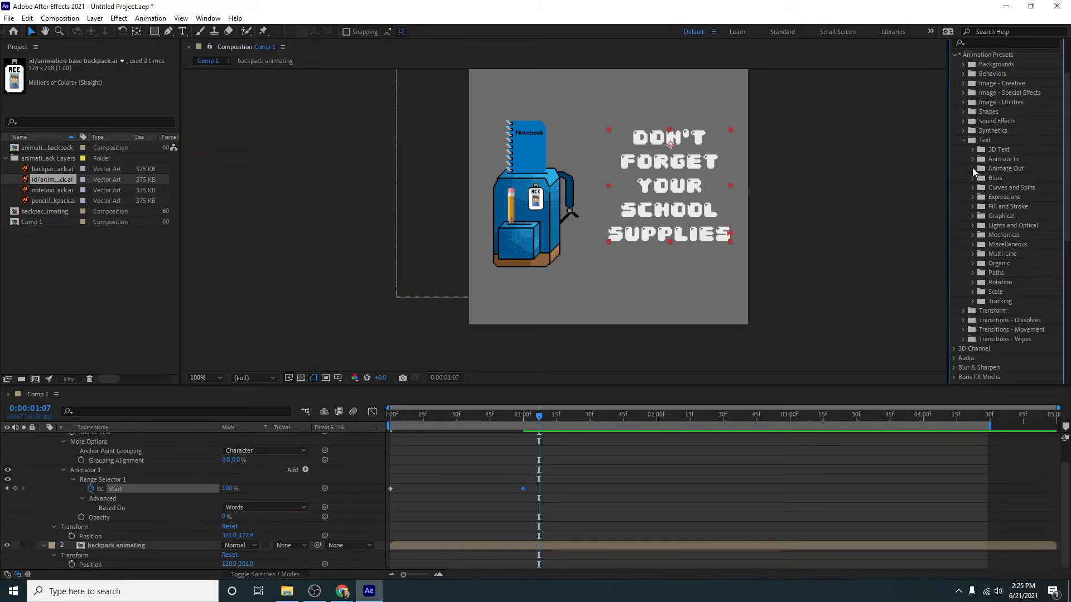
{"action": "left_click", "coordinate": [973, 167]}
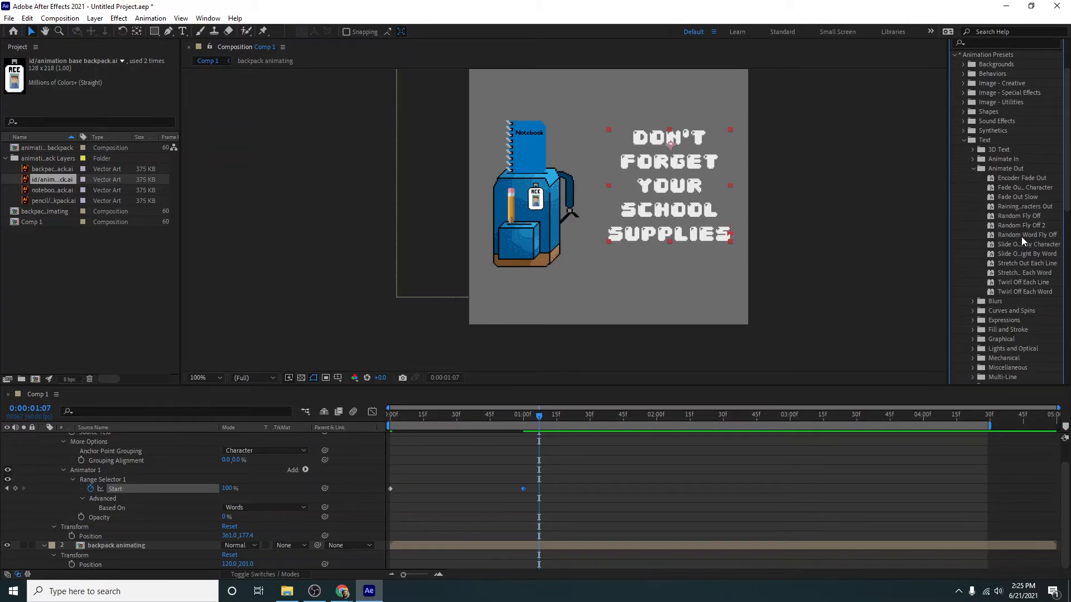
{"action": "left_click_drag", "start_coordinate": [1022, 255], "coordinate": [574, 440]}
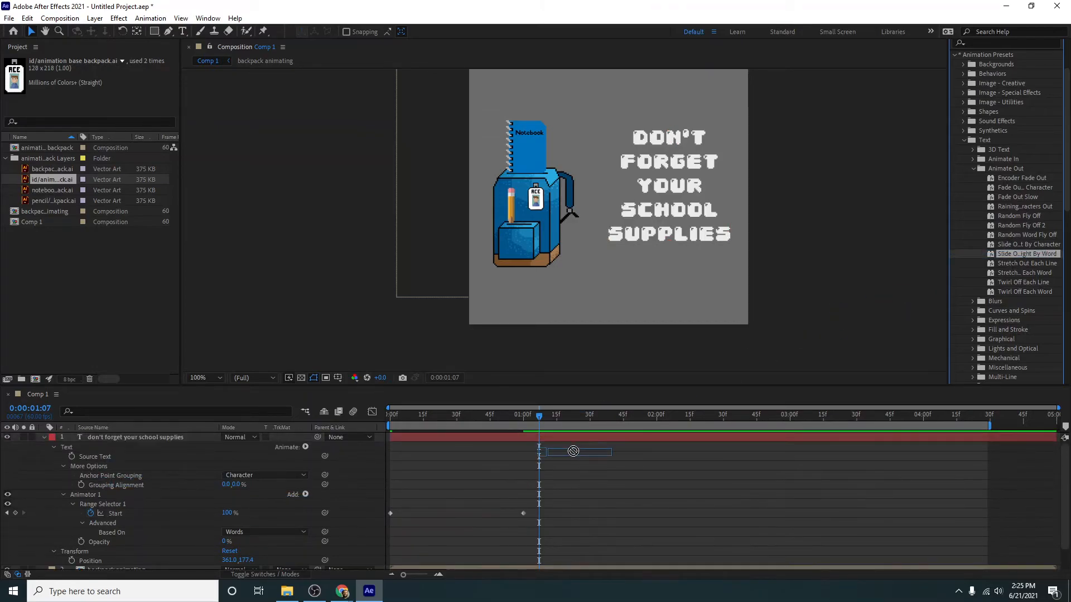
{"action": "scroll", "coordinate": [614, 536], "scroll_direction": "down", "scroll_amount": 2}
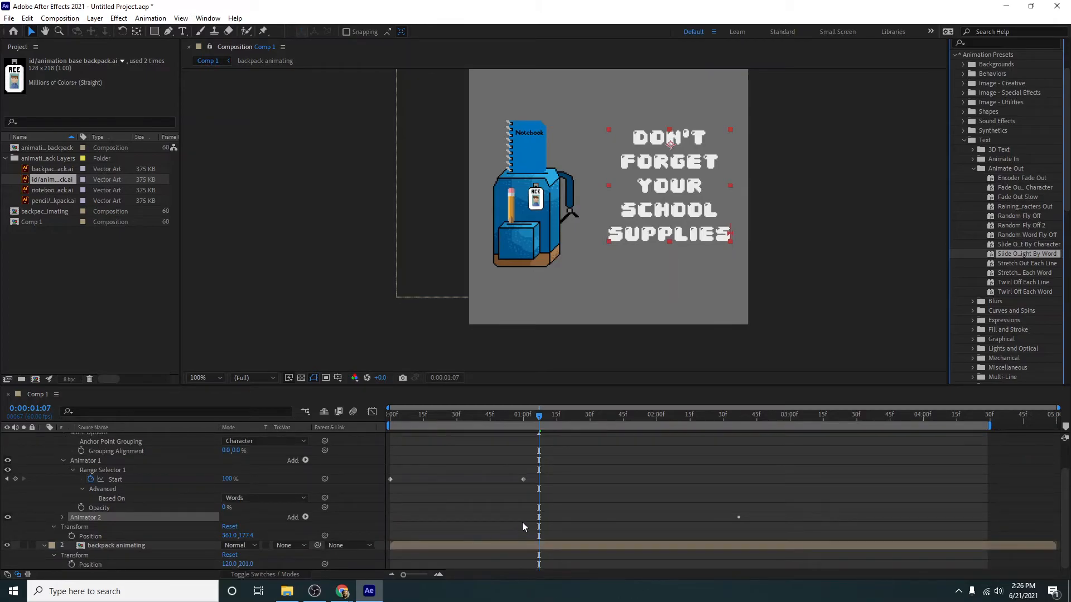
{"action": "left_click", "coordinate": [579, 416]}
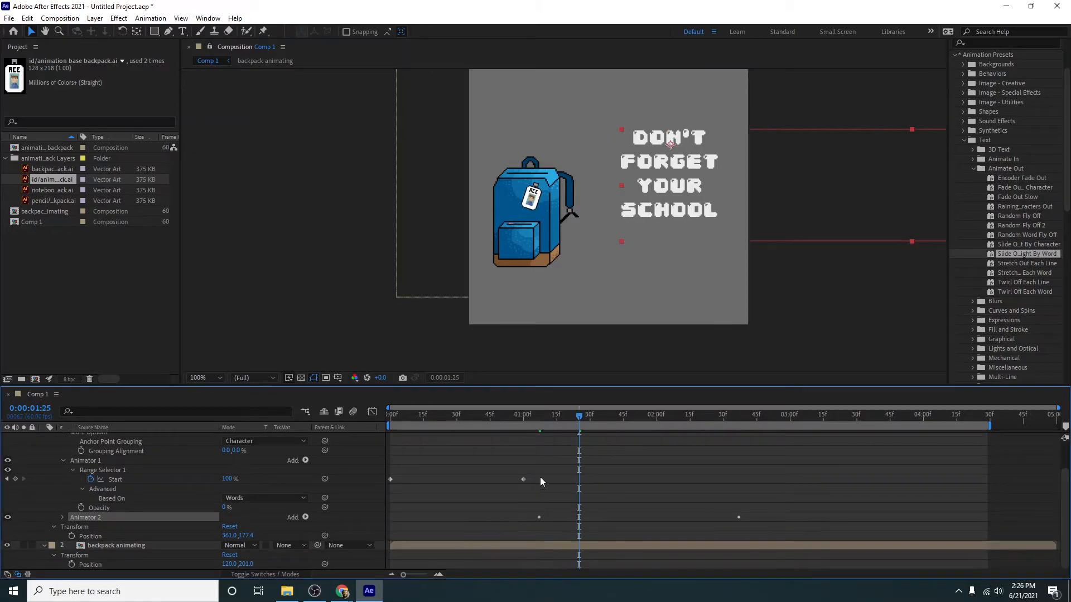
- Reveal the text layer's keyframes and preview how the words slide out
{"action": "key", "text": "u"}
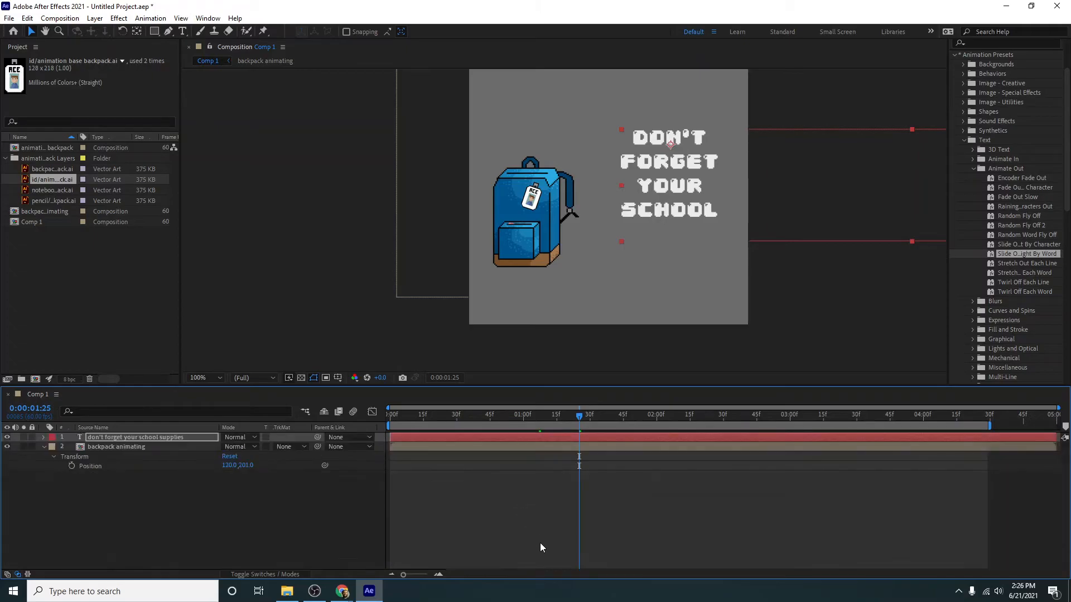
{"action": "key", "text": "u"}
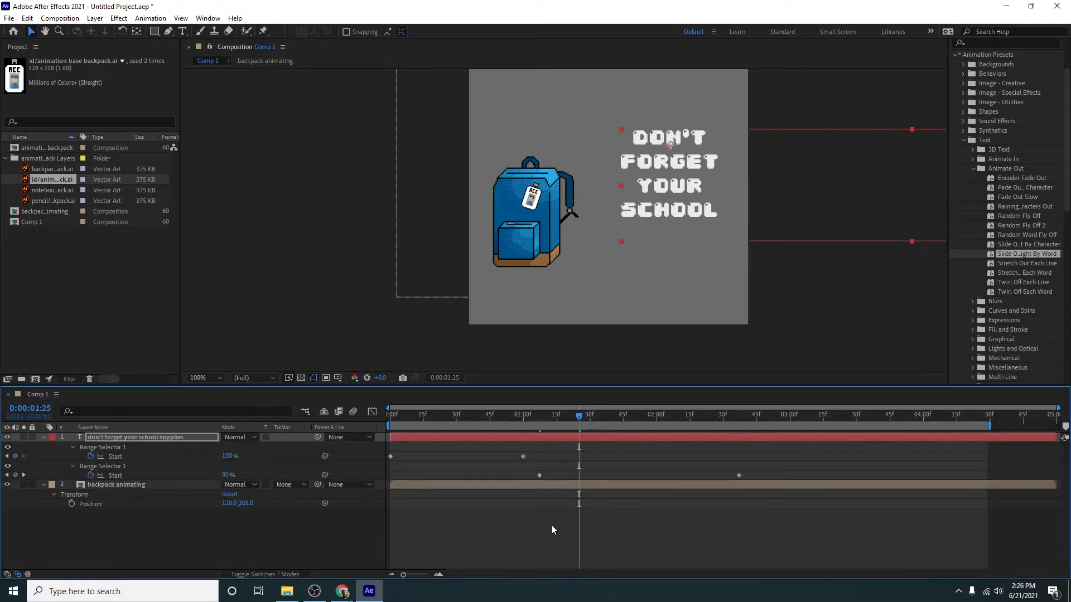
{"action": "left_click", "coordinate": [534, 416]}
{"action": "key", "text": "space"}
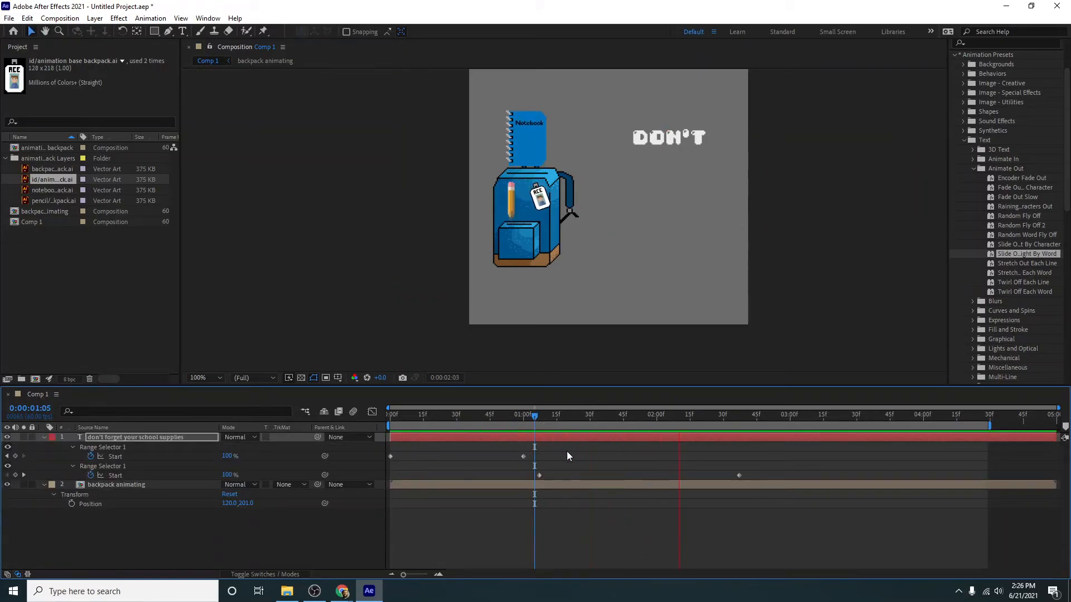
{"action": "key", "text": "space"}
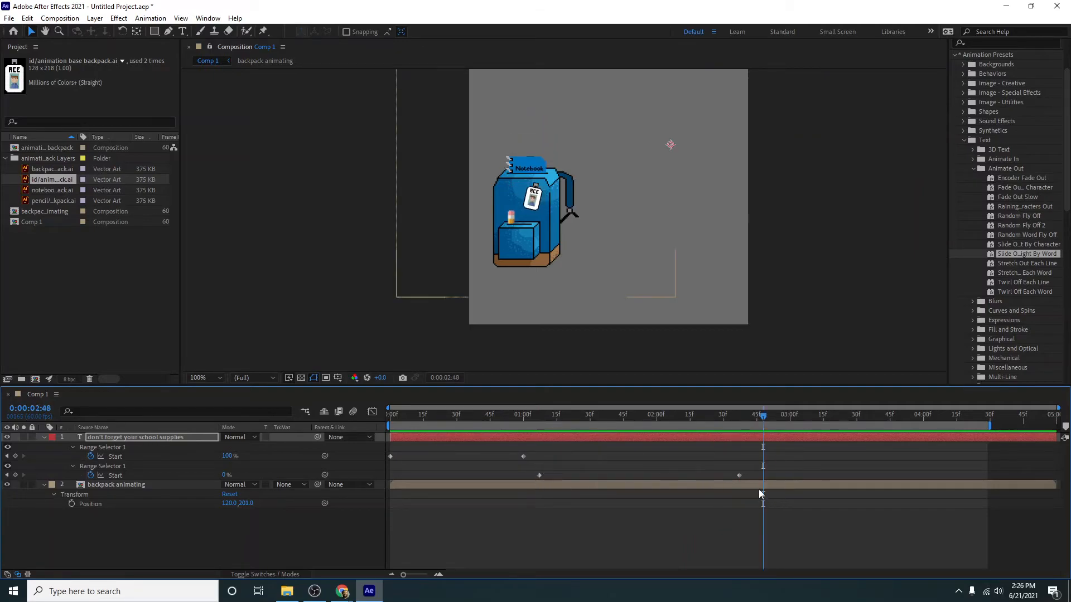
- Move the slide-out's Start keyframes to about 3:43 and 4:26 and preview the composition from the beginning
{"action": "left_click_drag", "start_coordinate": [739, 475], "coordinate": [982, 480]}
{"action": "left_click_drag", "start_coordinate": [538, 475], "coordinate": [885, 478]}
{"action": "key", "text": "Home"}
{"action": "key", "text": "space"}
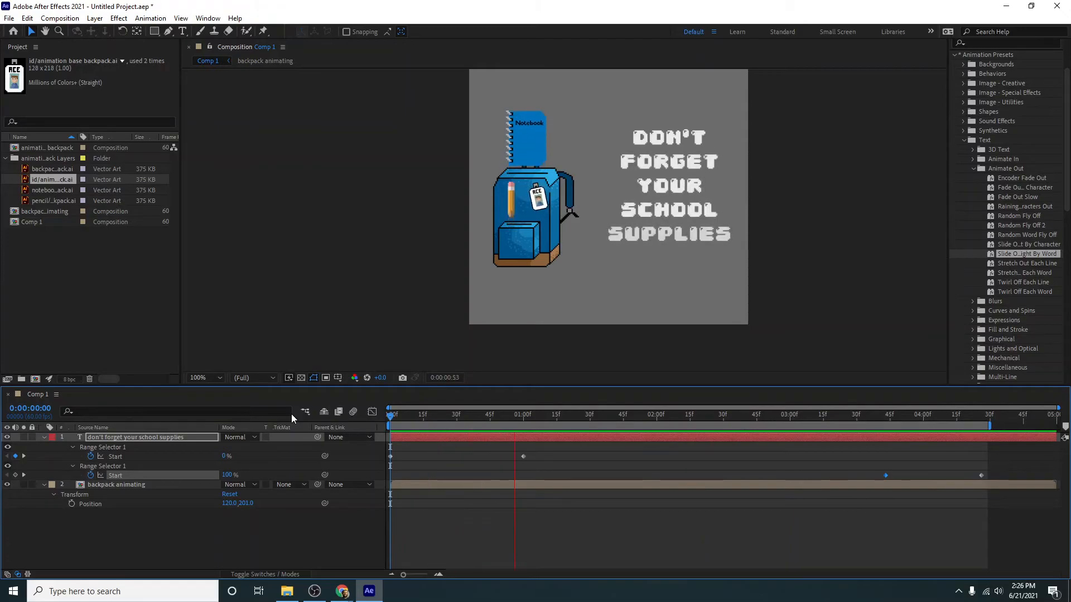
{"action": "key", "text": "space"}
- Move the slide-out's first Start keyframe to about 3:38 and scrub through the timeline to check it
{"action": "left_click_drag", "start_coordinate": [887, 475], "coordinate": [874, 477]}
{"action": "left_click_drag", "start_coordinate": [406, 414], "coordinate": [801, 442]}
{"action": "left_click_drag", "start_coordinate": [734, 446], "coordinate": [273, 492]}
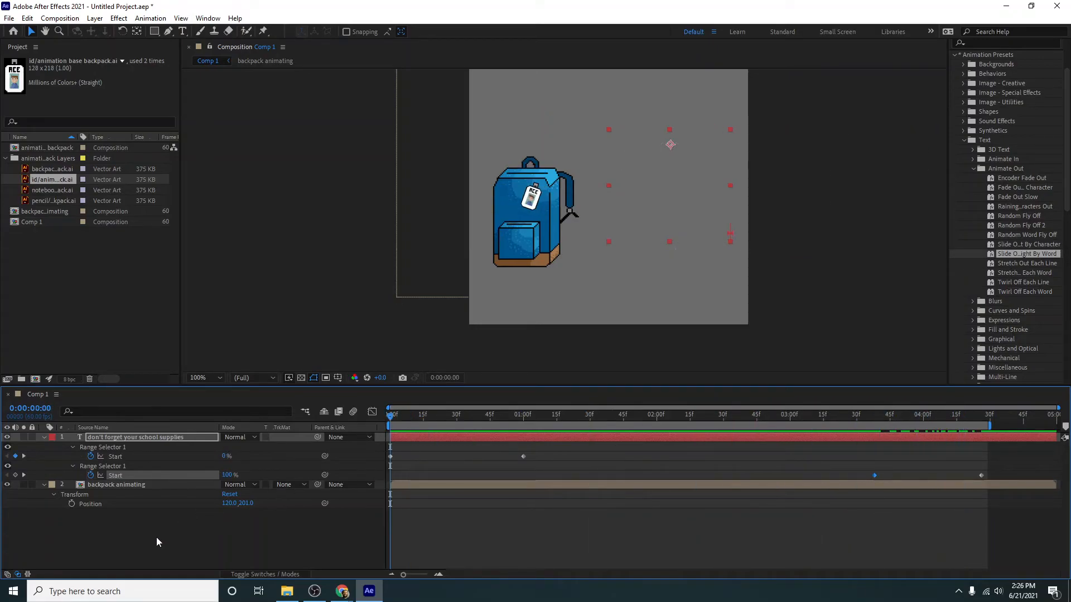
{"action": "left_click", "coordinate": [160, 551]}
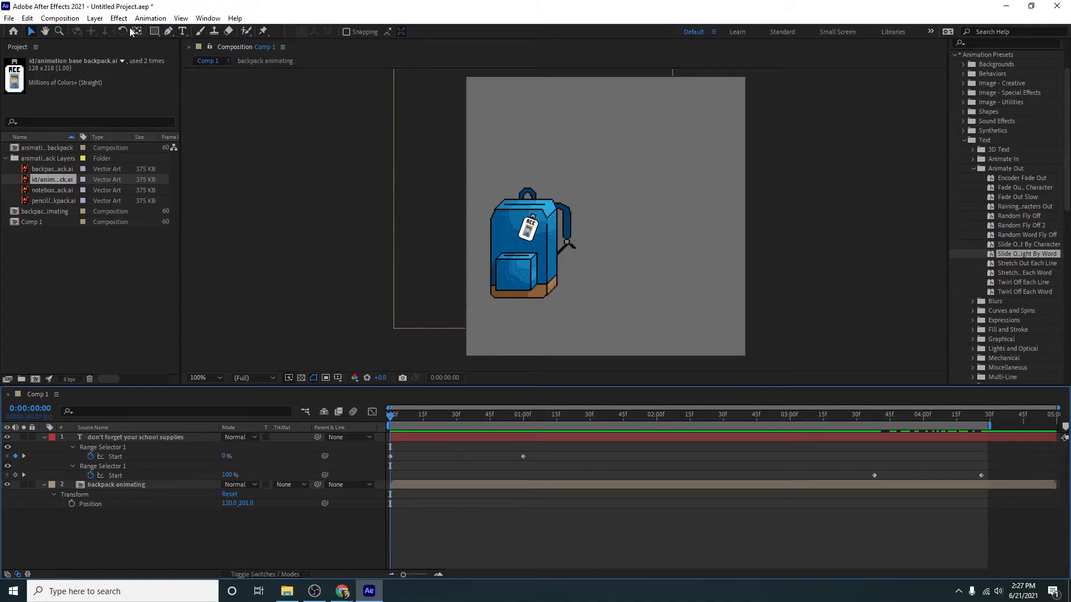
- Create a 500 × 500 px solid layer in a light magenta colour
{"action": "left_click", "coordinate": [94, 18]}
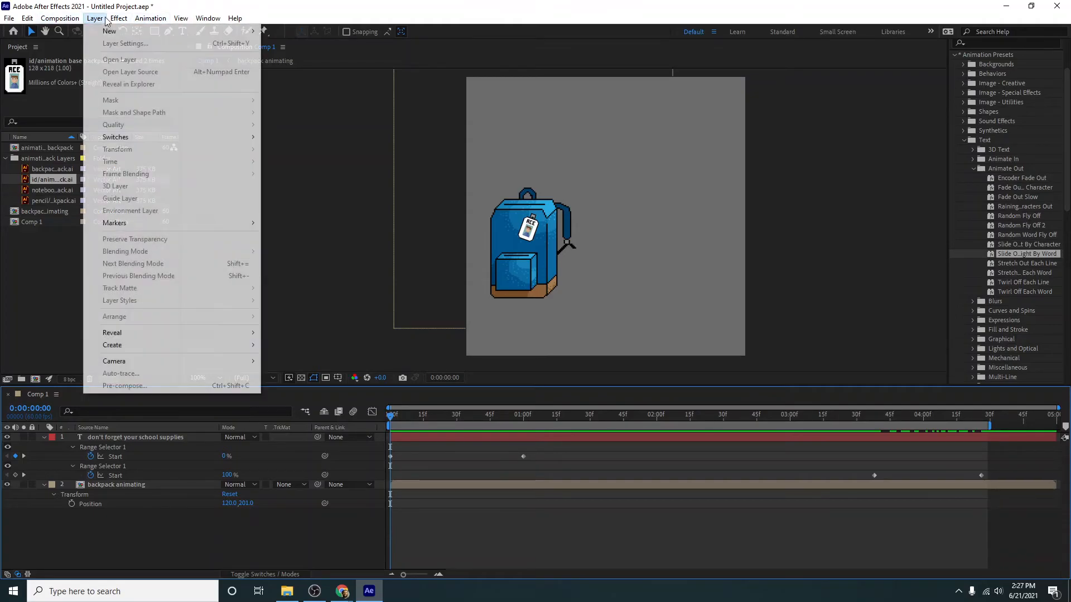
{"action": "mouse_move", "coordinate": [112, 35]}
{"action": "left_click", "coordinate": [279, 43]}
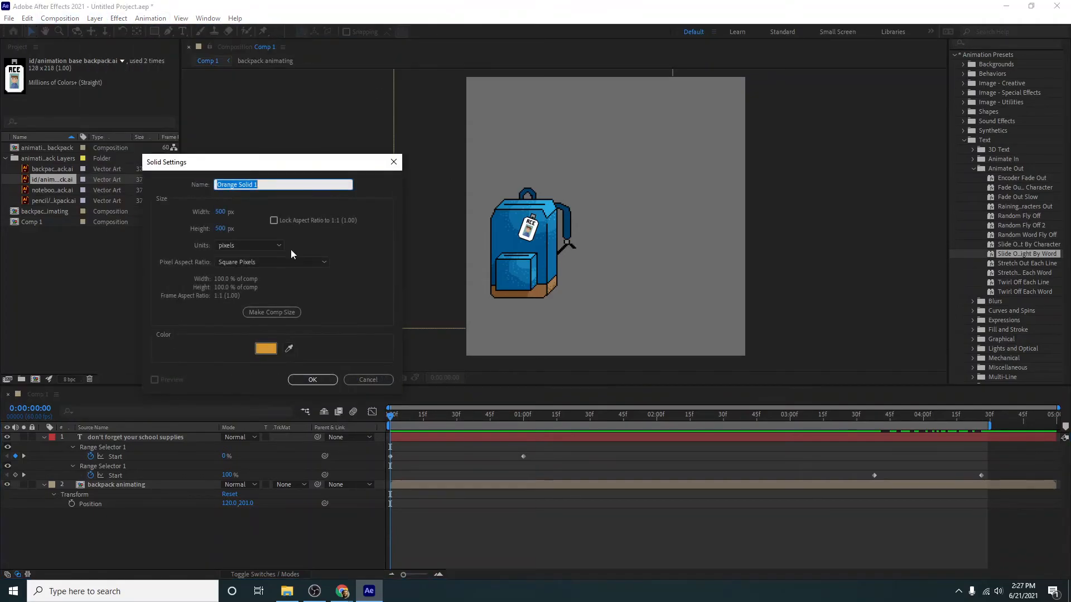
{"action": "left_click", "coordinate": [269, 349]}
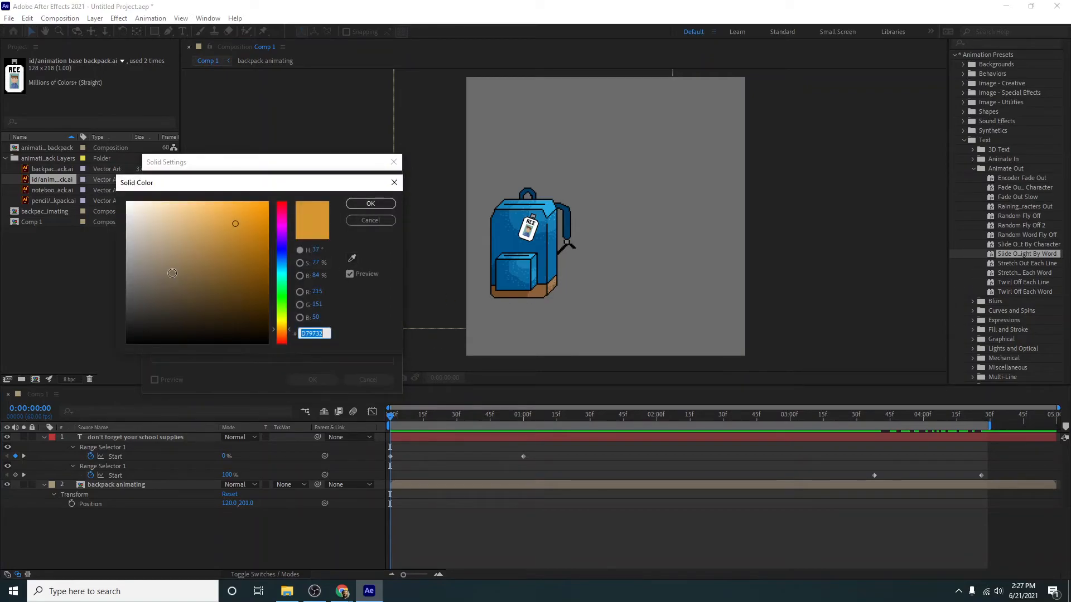
{"action": "left_click", "coordinate": [284, 329]}
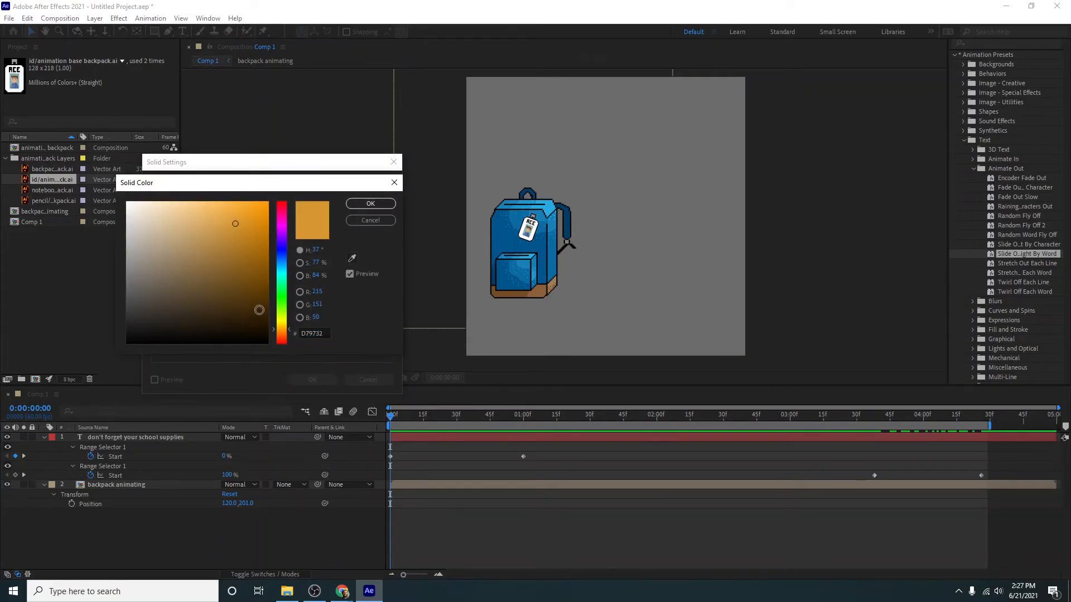
{"action": "left_click", "coordinate": [280, 235]}
{"action": "left_click_drag", "start_coordinate": [280, 235], "coordinate": [281, 223]}
{"action": "mouse_move", "coordinate": [190, 220]}
{"action": "left_mouse_down"}
{"action": "mouse_move", "coordinate": [184, 234]}
{"action": "mouse_move", "coordinate": [189, 225]}
{"action": "left_mouse_up"}
{"action": "left_click", "coordinate": [284, 226]}
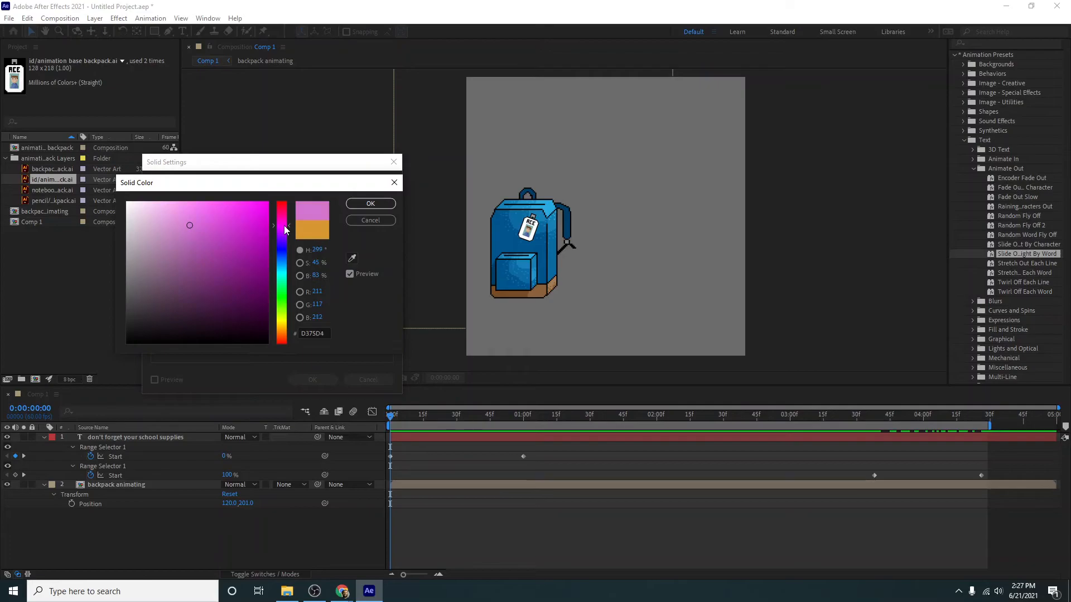
{"action": "left_click", "coordinate": [360, 205]}
{"action": "left_click", "coordinate": [314, 380]}
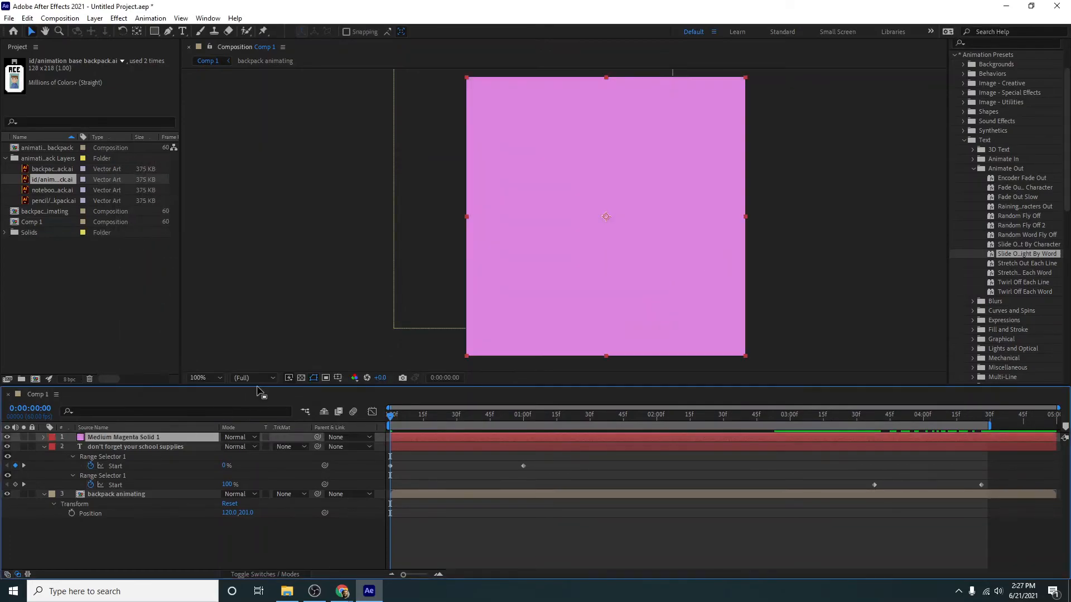
- Place the magenta solid beneath the backpack layer as a background and preview the animation
{"action": "left_click_drag", "start_coordinate": [165, 437], "coordinate": [150, 514]}
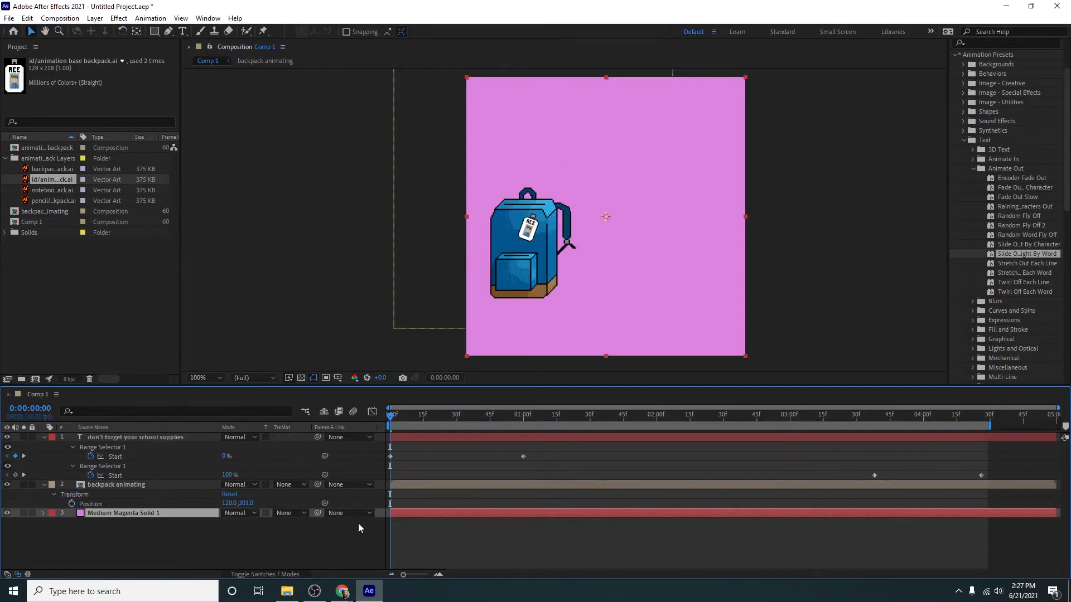
{"action": "key", "text": "space"}
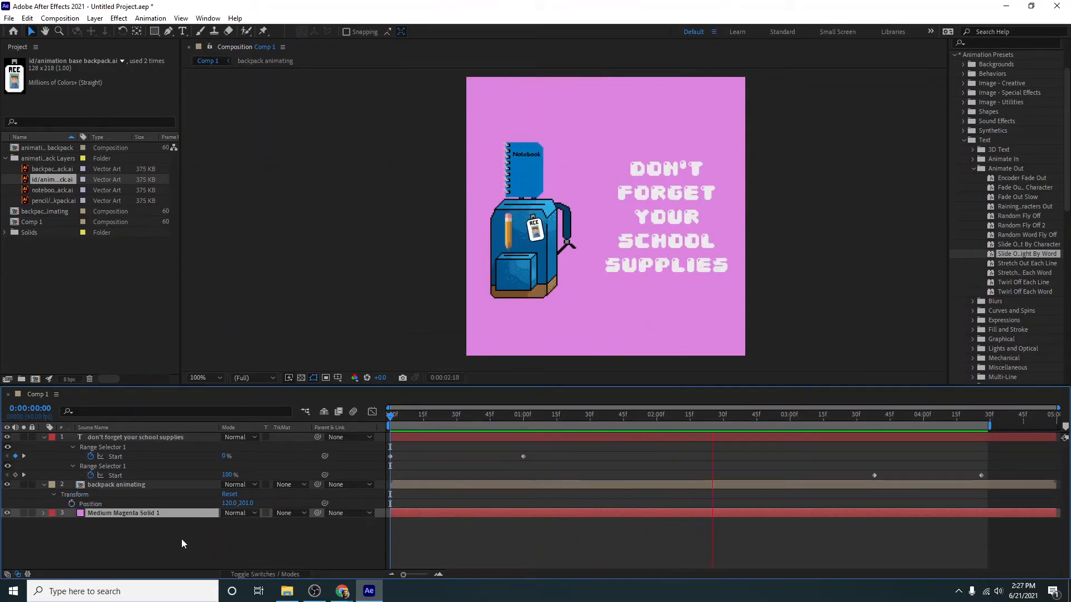
{"action": "left_click", "coordinate": [172, 560]}
- Add a Drop Shadow layer style to the text layer
{"action": "left_click", "coordinate": [117, 439]}
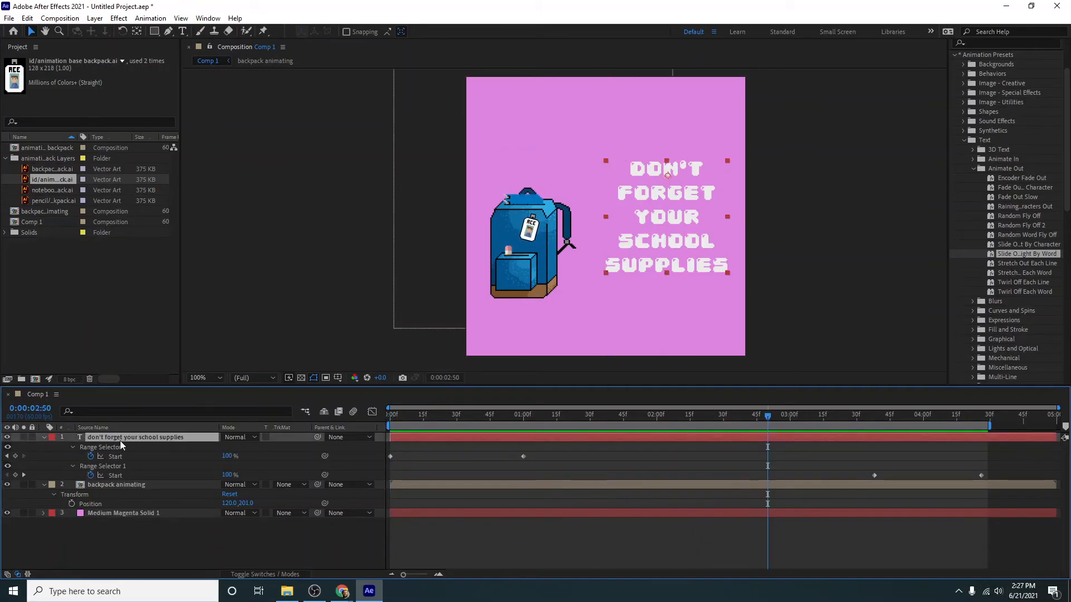
{"action": "right_click", "coordinate": [120, 443]}
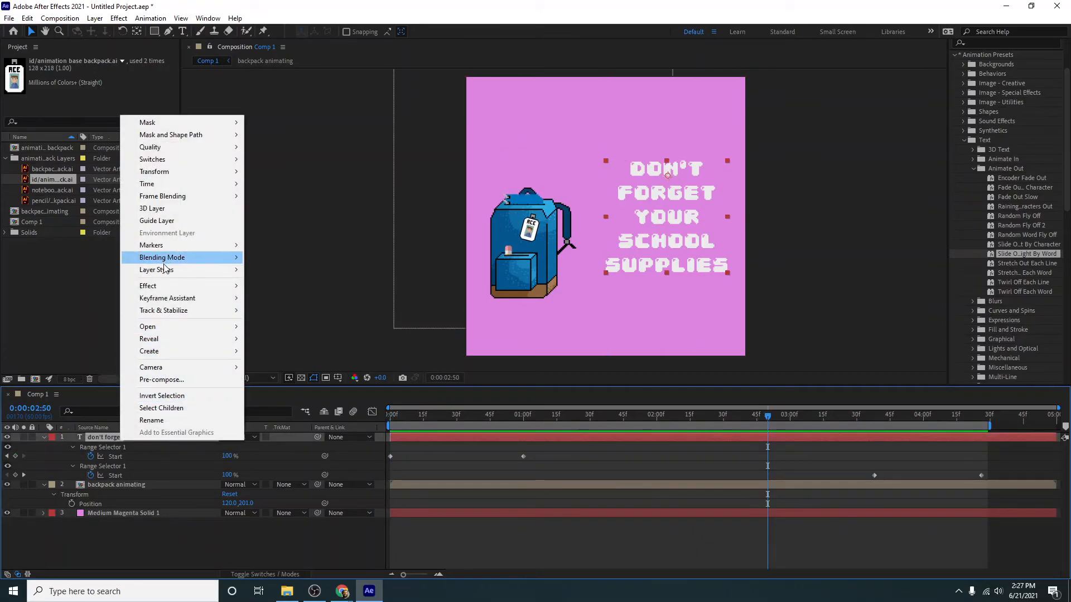
{"action": "mouse_move", "coordinate": [165, 269]}
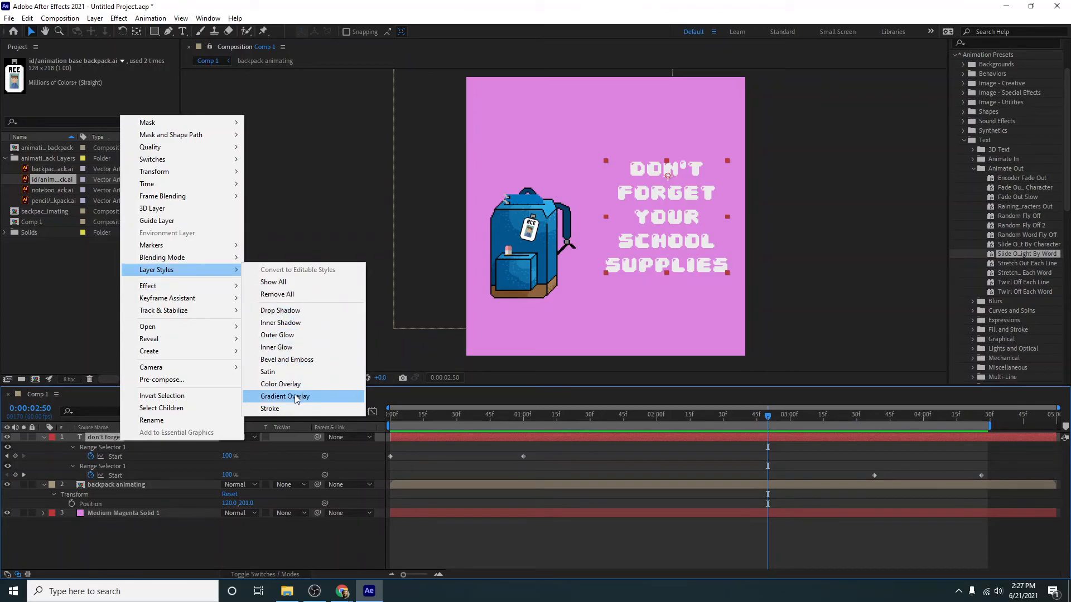
{"action": "left_click", "coordinate": [280, 311]}
- Preview the shadowed text and move the slide-out's first Start keyframe to about 3:21
{"action": "key", "text": "Home"}
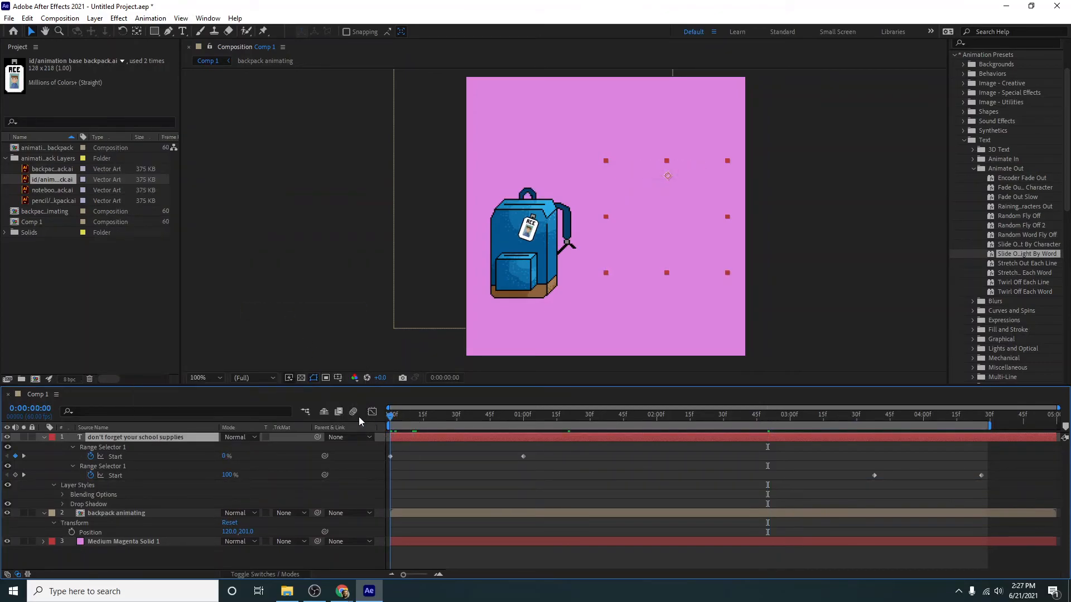
{"action": "key", "text": "space"}
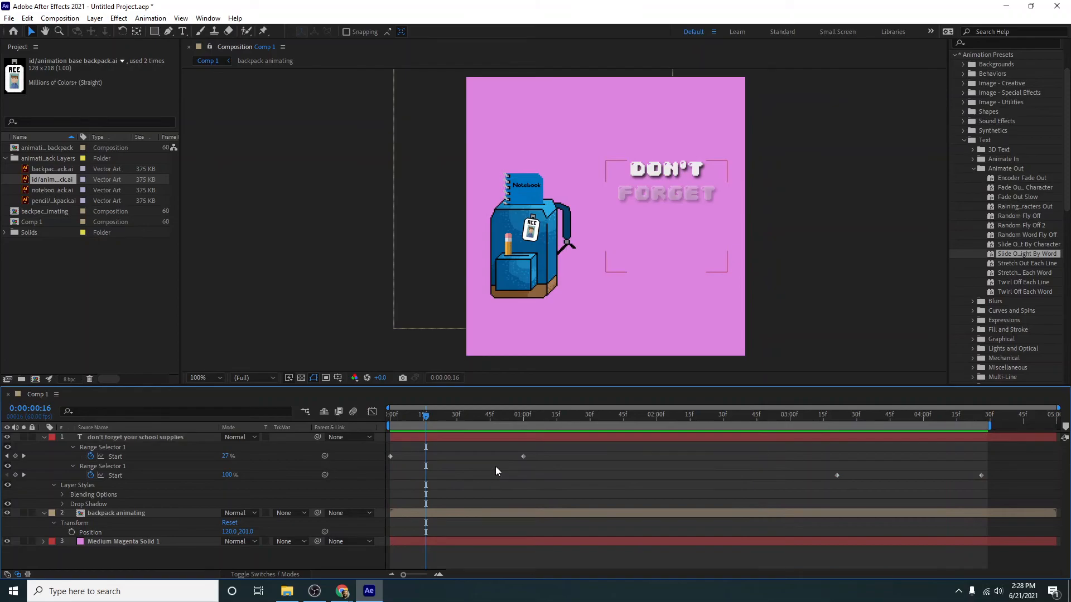
{"action": "left_click_drag", "start_coordinate": [549, 417], "coordinate": [334, 426]}
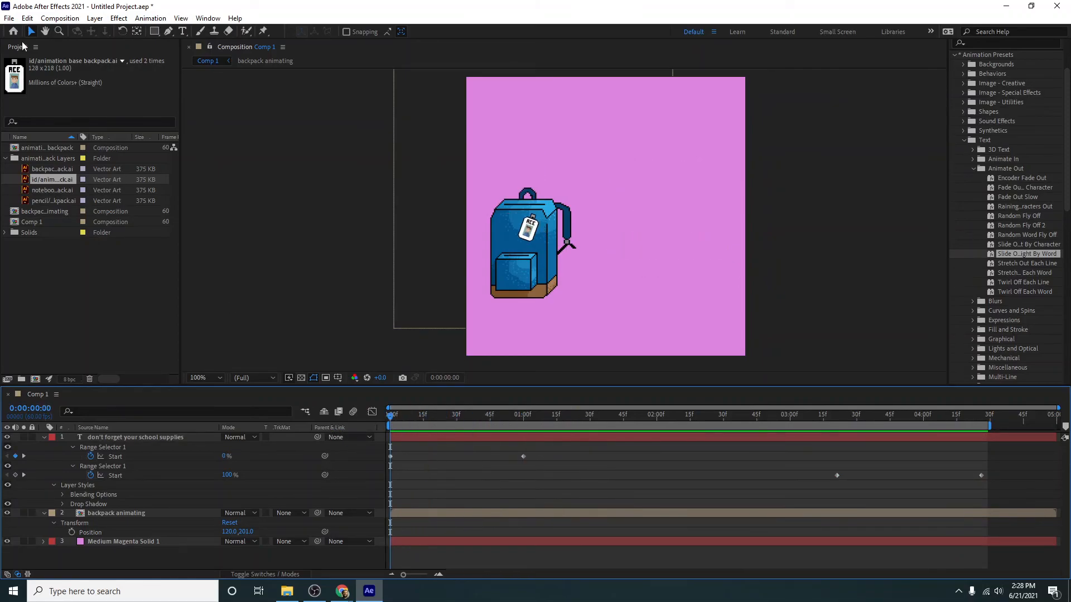
- Send Comp 1 to the Adobe Media Encoder queue
{"action": "left_click", "coordinate": [9, 19]}
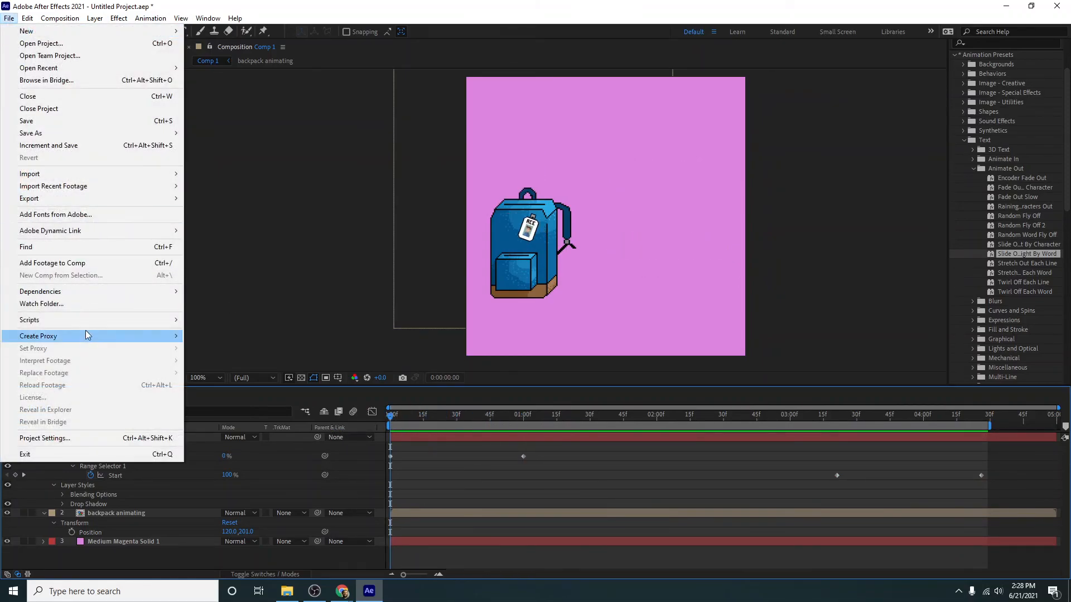
{"action": "mouse_move", "coordinate": [78, 202]}
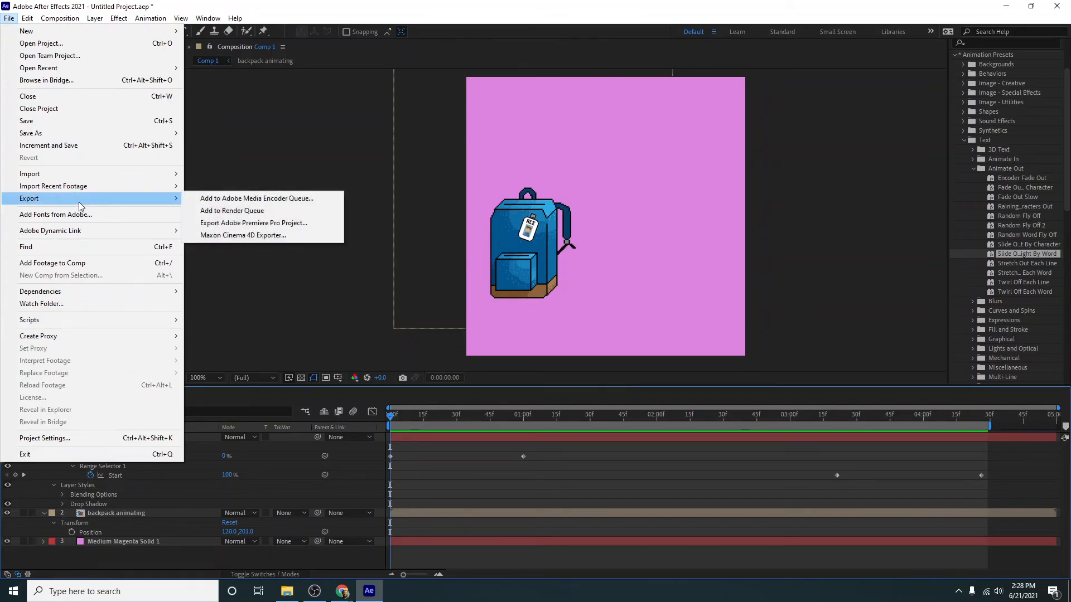
{"action": "left_click", "coordinate": [239, 199]}
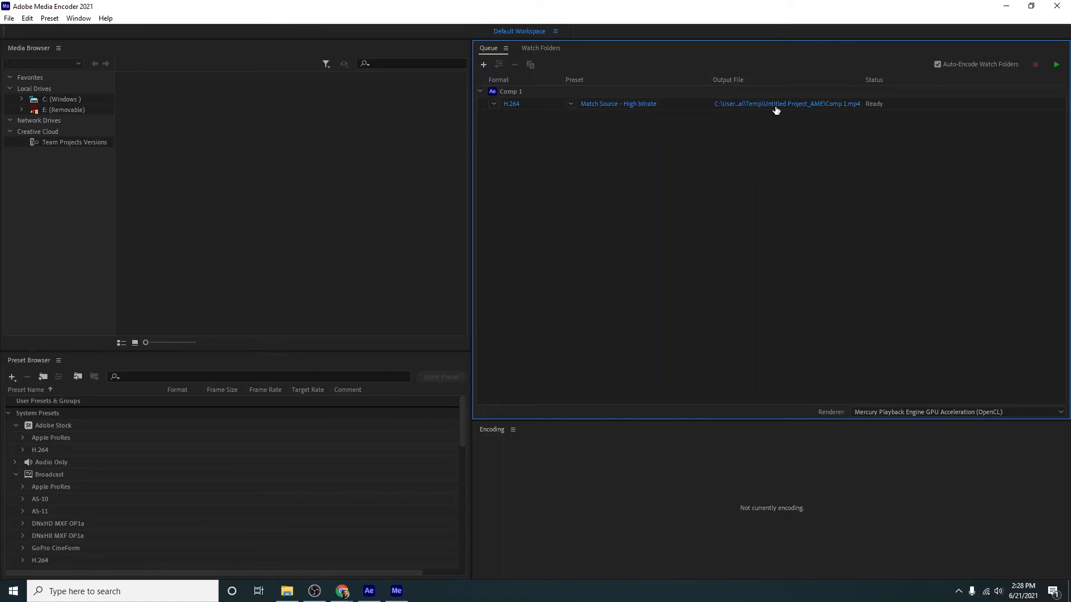
- Set the queued H.264 output to "backpack animation 1" in the Downloads folder and start encoding
{"action": "left_click", "coordinate": [776, 106]}
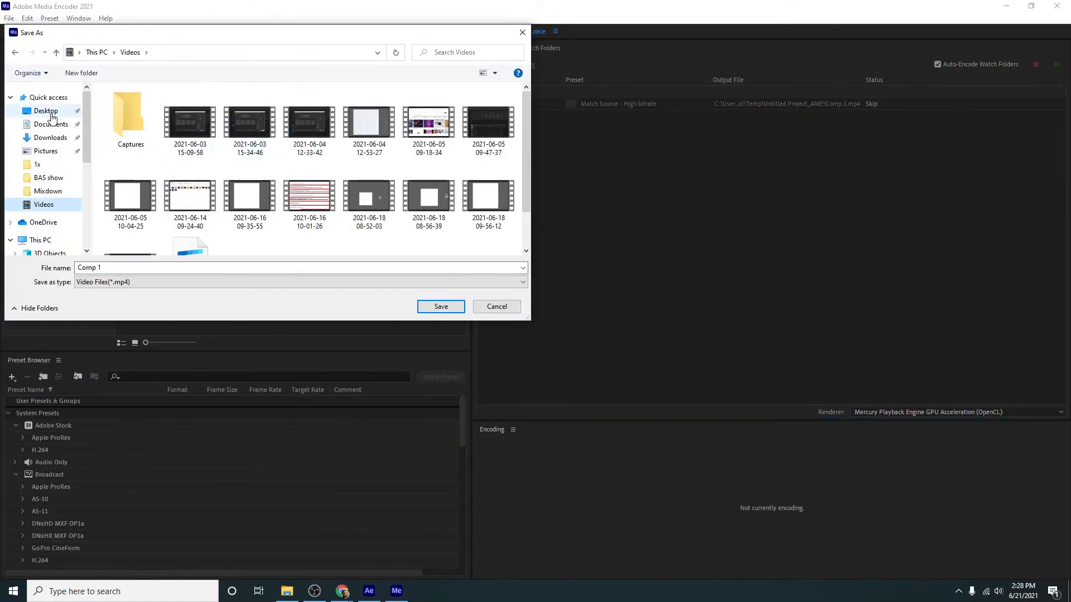
{"action": "left_click", "coordinate": [52, 113]}
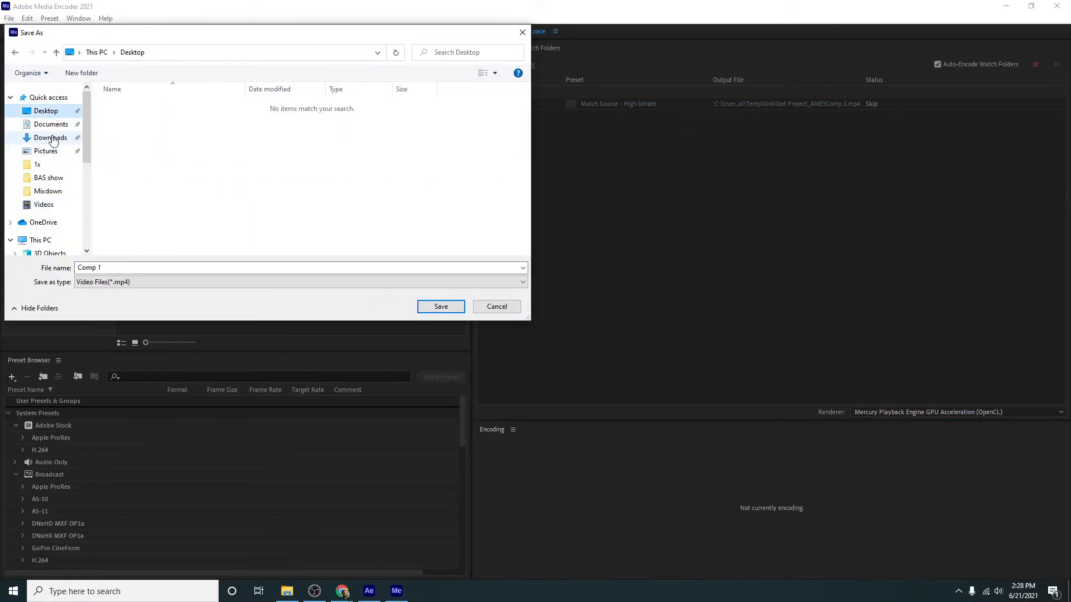
{"action": "left_click", "coordinate": [50, 138]}
{"action": "left_click", "coordinate": [199, 264]}
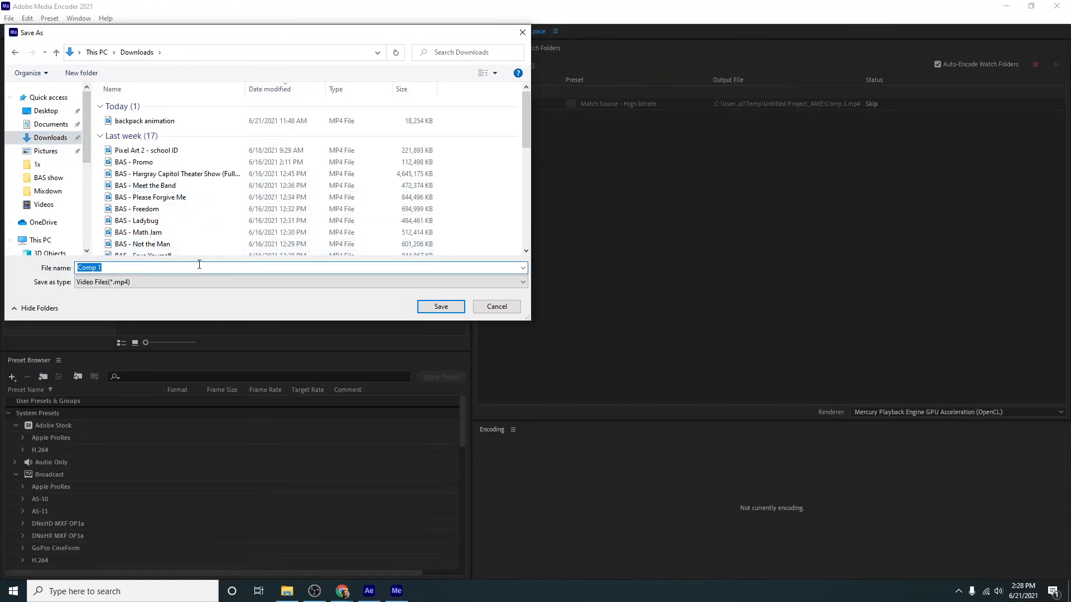
{"action": "type", "text": "backpac"}
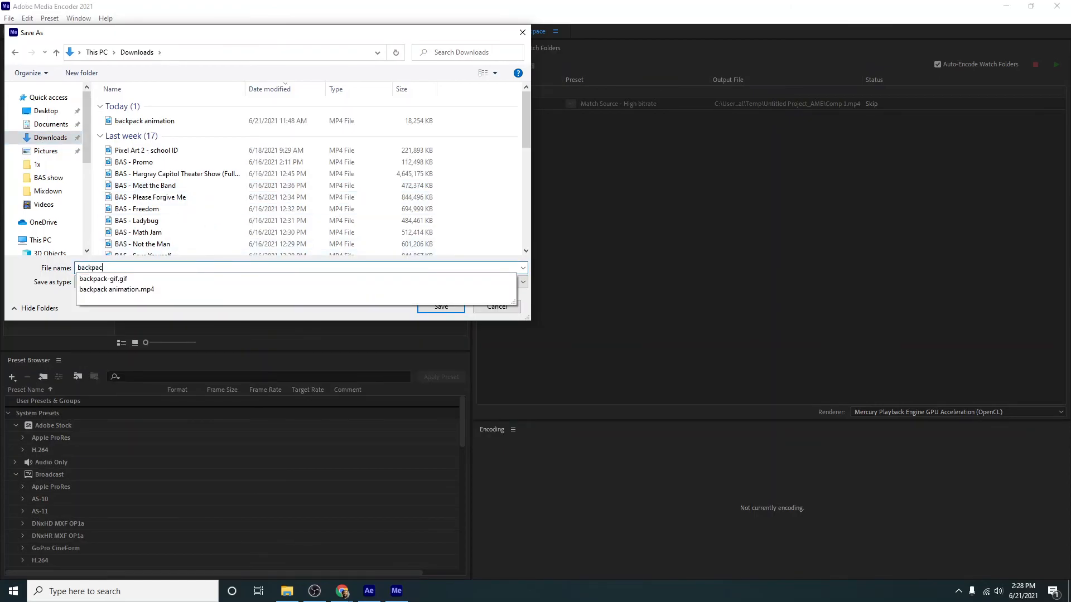
{"action": "type", "text": "k"}
{"action": "key", "text": "BackSpace"}
{"action": "type", "text": "animation 1"}
{"action": "key", "text": "Return"}
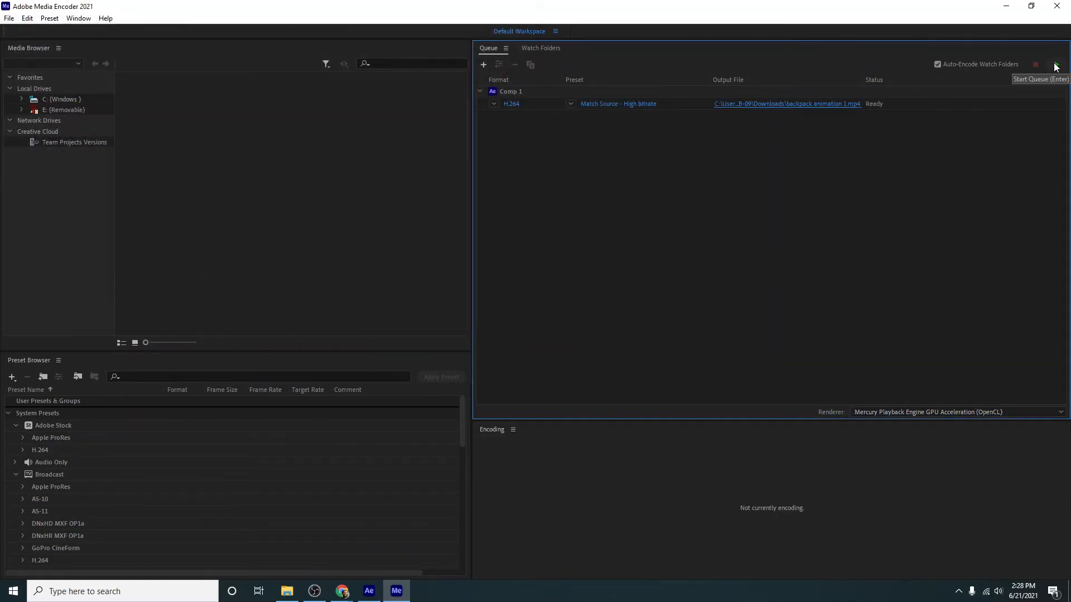
{"action": "left_click", "coordinate": [1055, 64]}
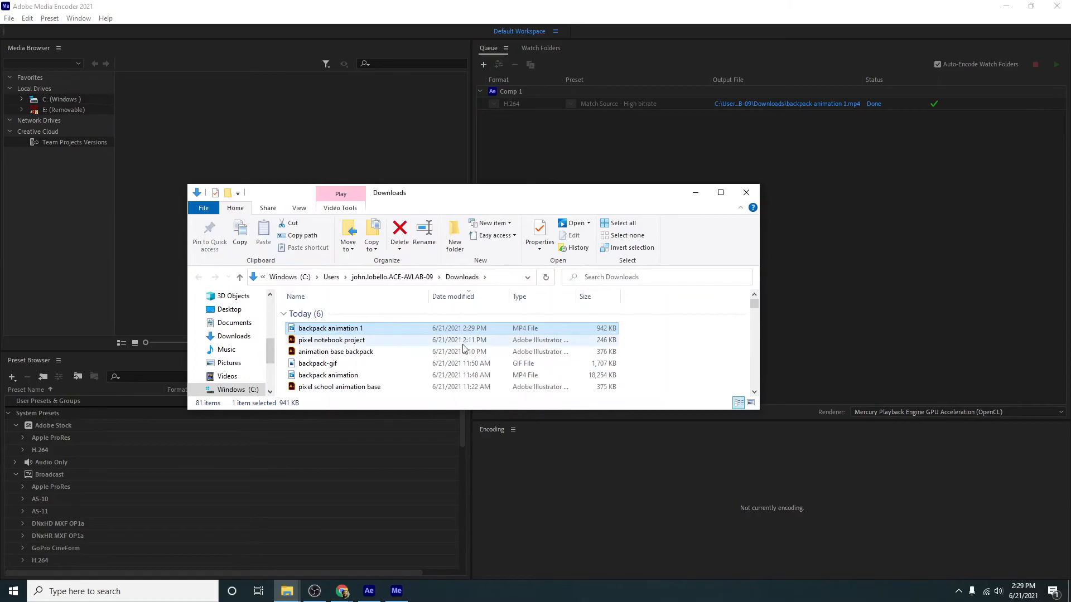
- Play the exported "backpack animation 1" video and close the player
{"action": "key", "text": "Return"}
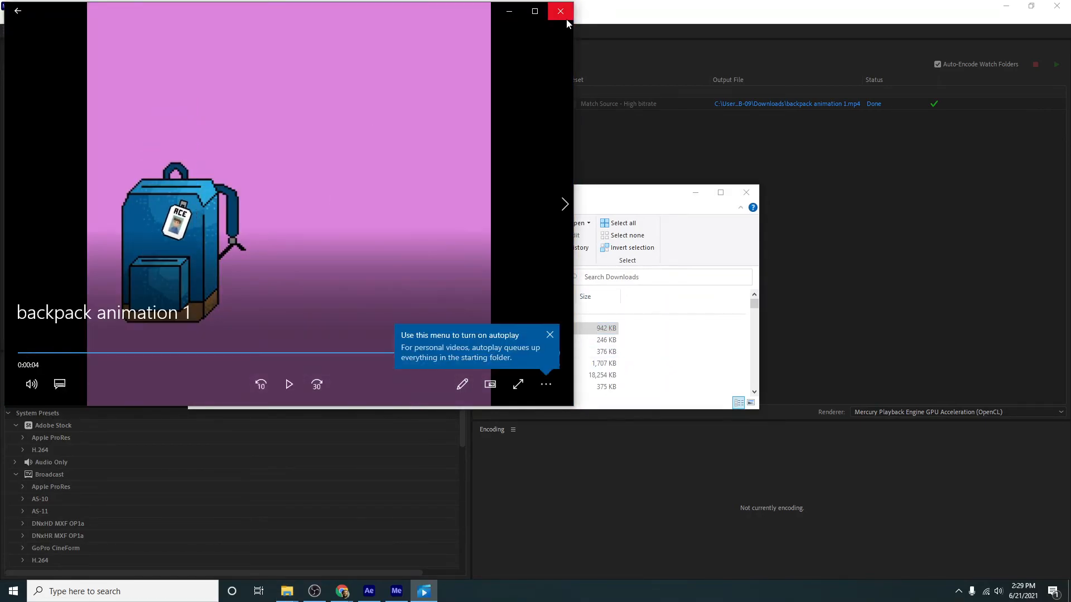
{"action": "left_click", "coordinate": [561, 12]}
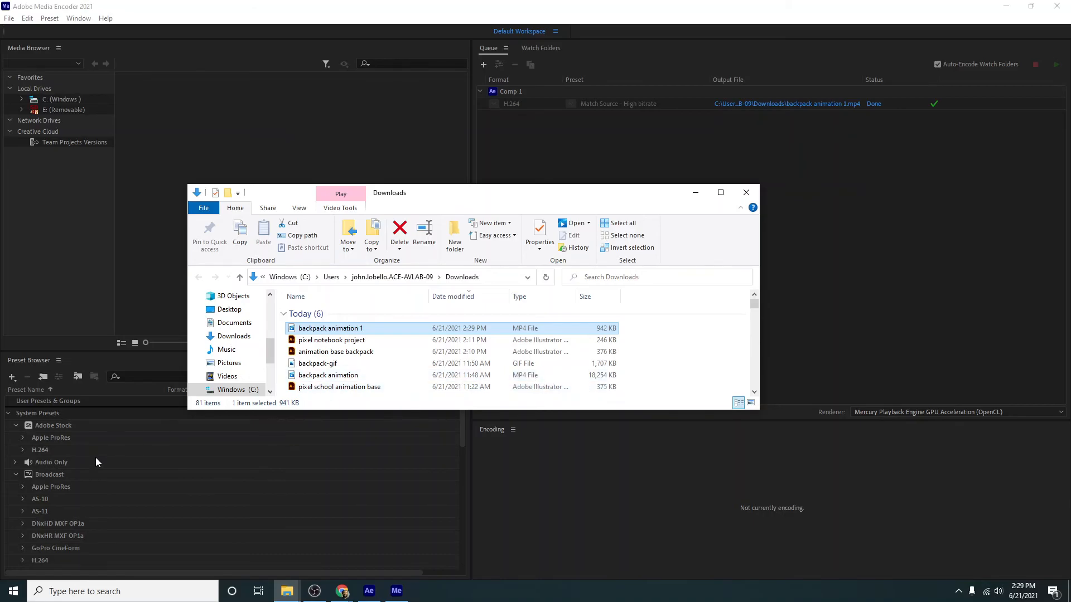
- Switch to Photoshop and import the exported backpack video from beginning to end as layers with a frame animation
{"action": "key", "text": "super"}
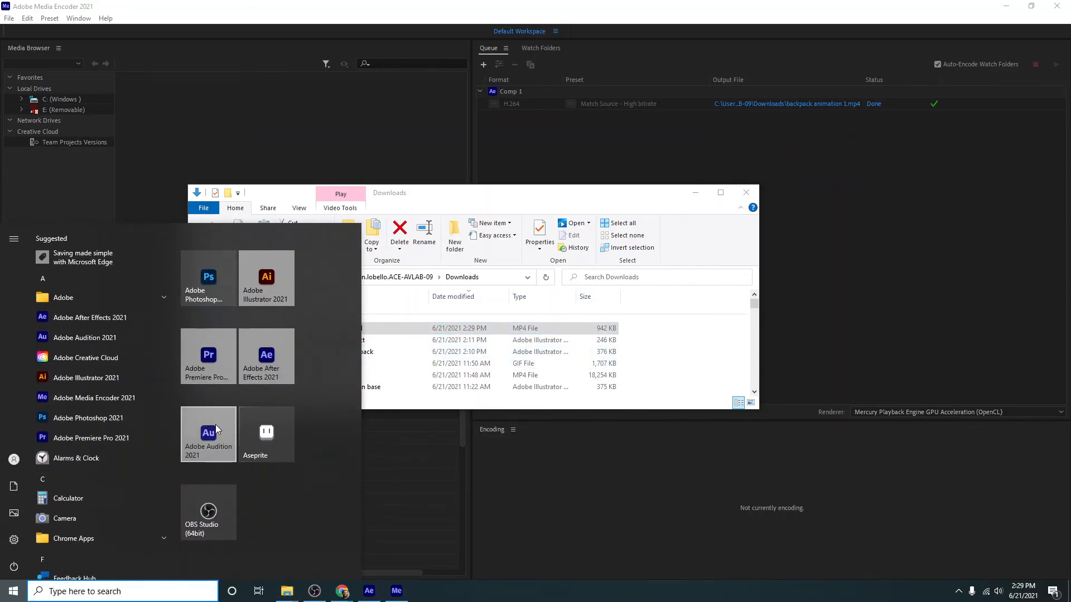
{"action": "left_click", "coordinate": [215, 296]}
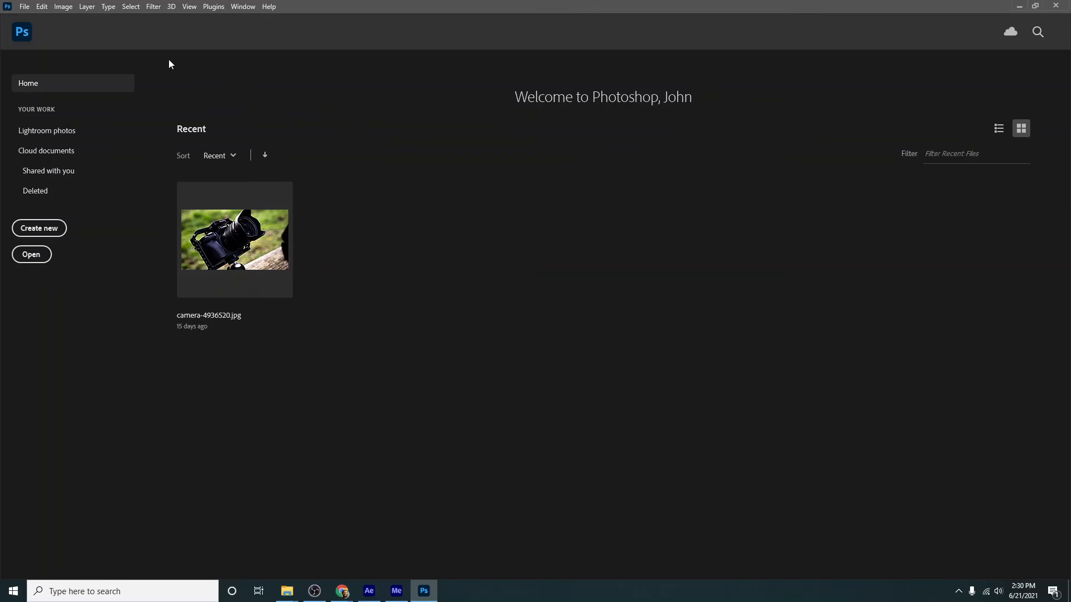
{"action": "left_click", "coordinate": [25, 7]}
{"action": "mouse_move", "coordinate": [71, 299]}
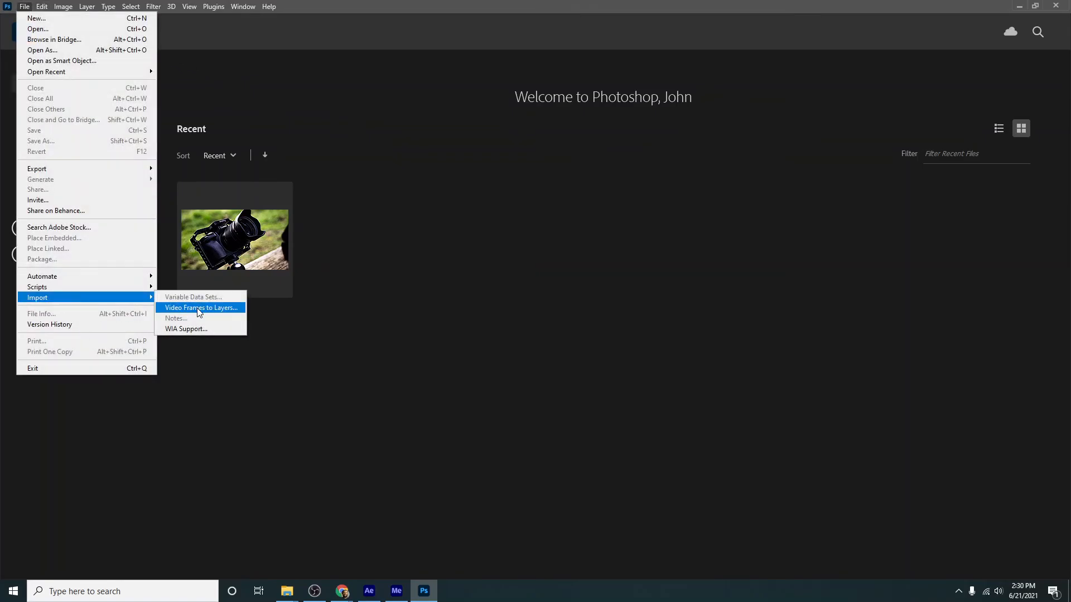
{"action": "left_click", "coordinate": [197, 310]}
{"action": "left_click", "coordinate": [166, 98]}
{"action": "left_click", "coordinate": [440, 283]}
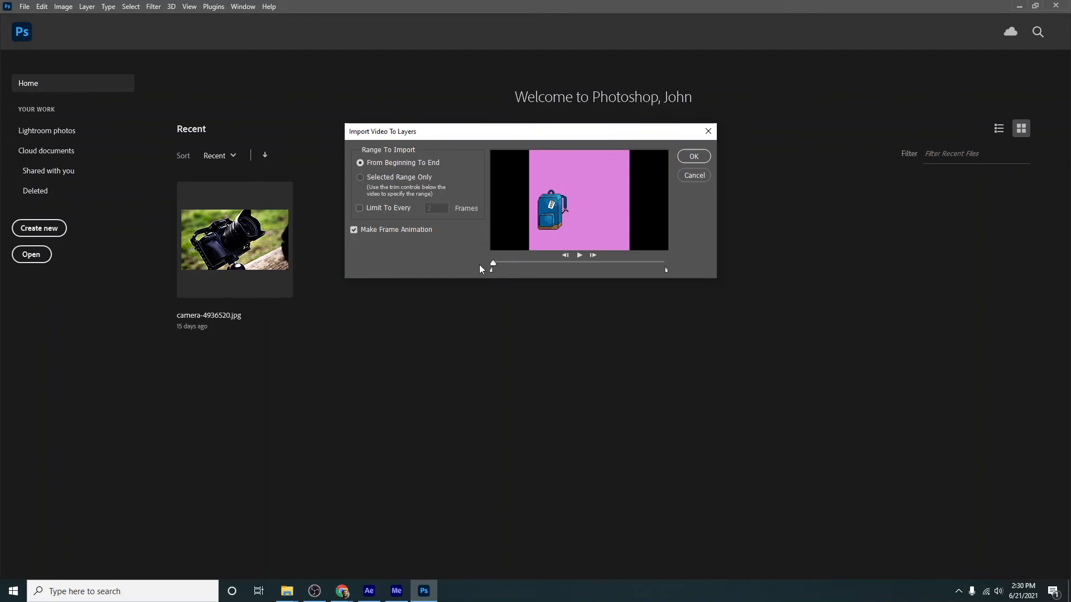
{"action": "left_click", "coordinate": [704, 160]}
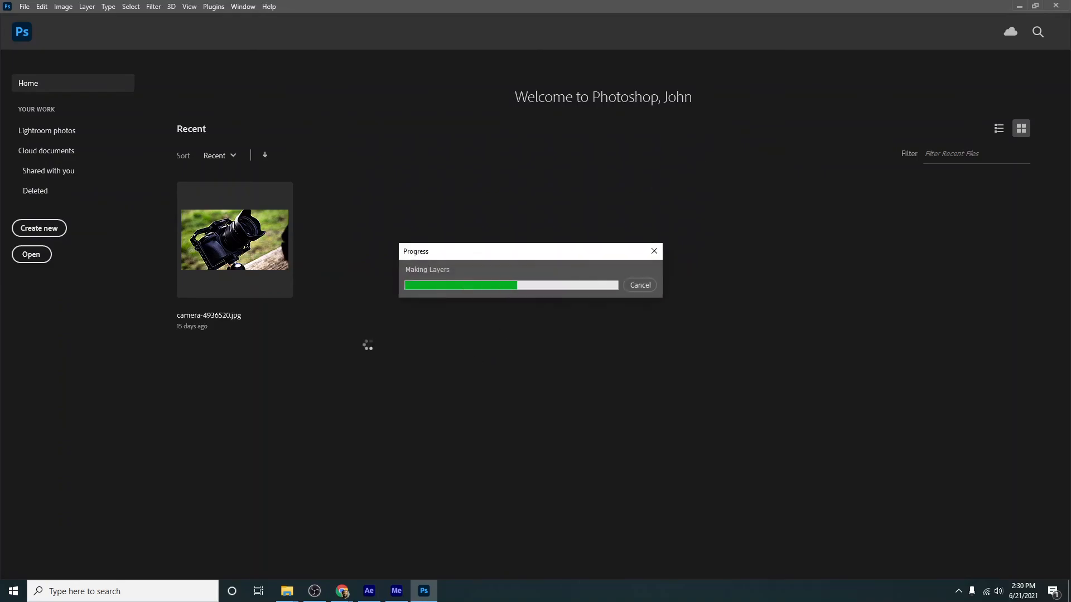
- Export the frame animation with Save for Web as a GIF named "backpack-gif12" in the Downloads folder
{"action": "left_click", "coordinate": [24, 7]}
{"action": "left_click", "coordinate": [22, 7]}
{"action": "left_click", "coordinate": [25, 7]}
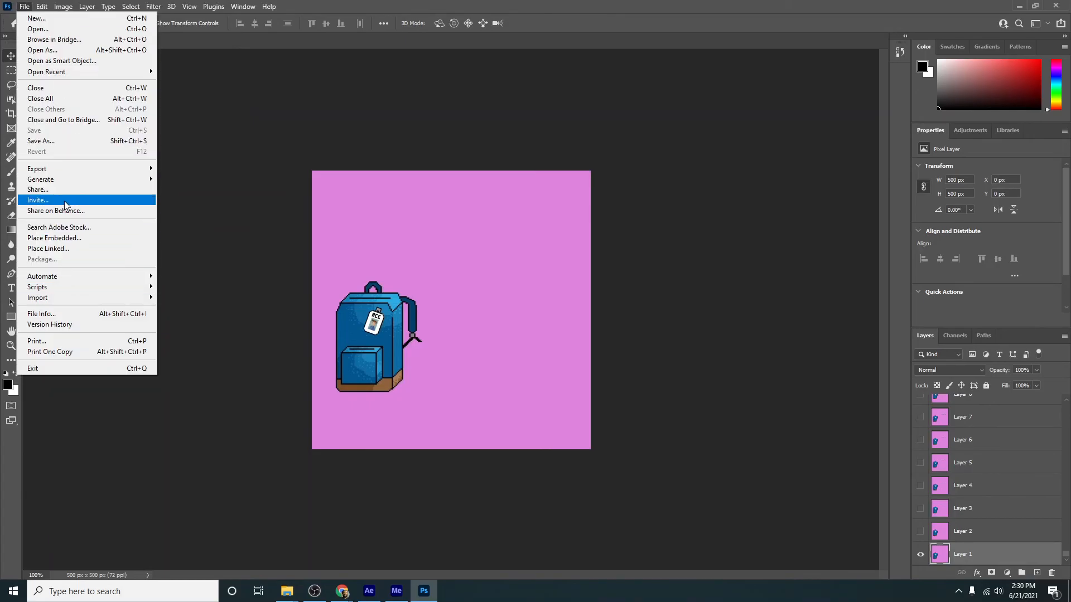
{"action": "mouse_move", "coordinate": [70, 170]}
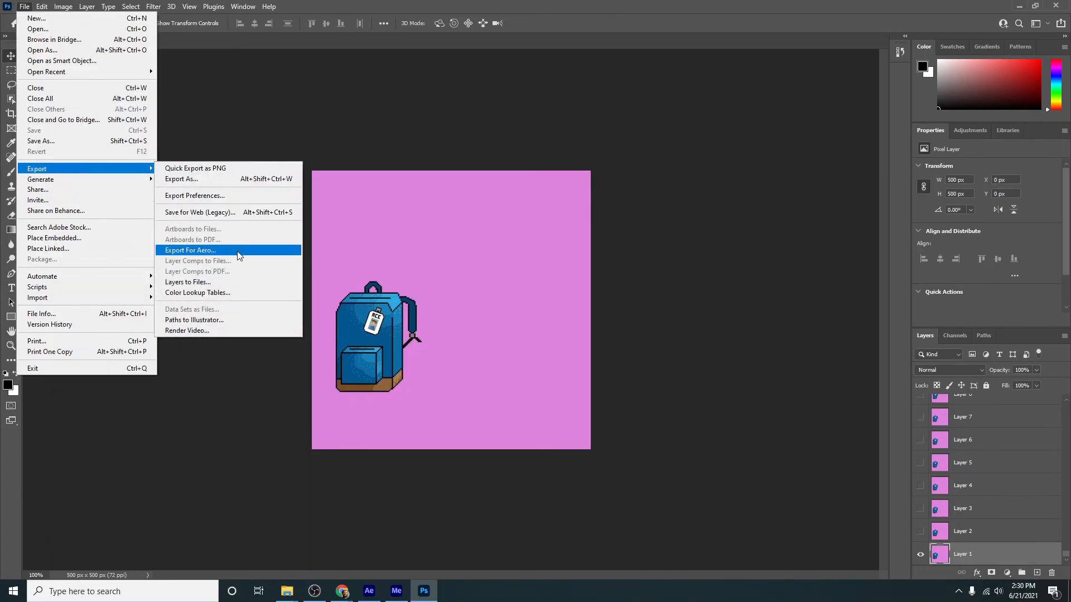
{"action": "left_click", "coordinate": [227, 212]}
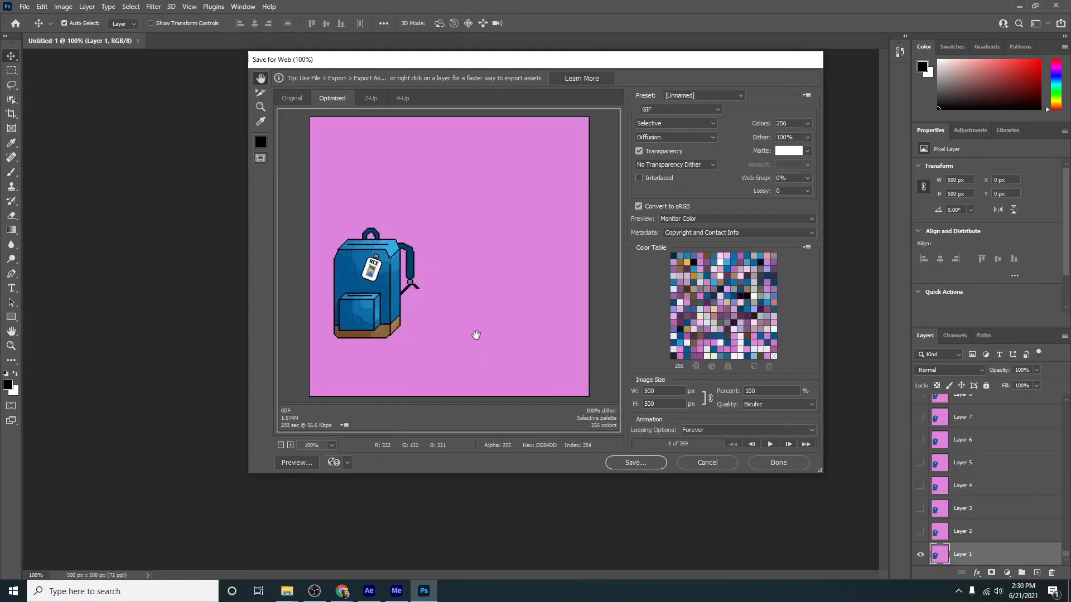
{"action": "left_click", "coordinate": [648, 463]}
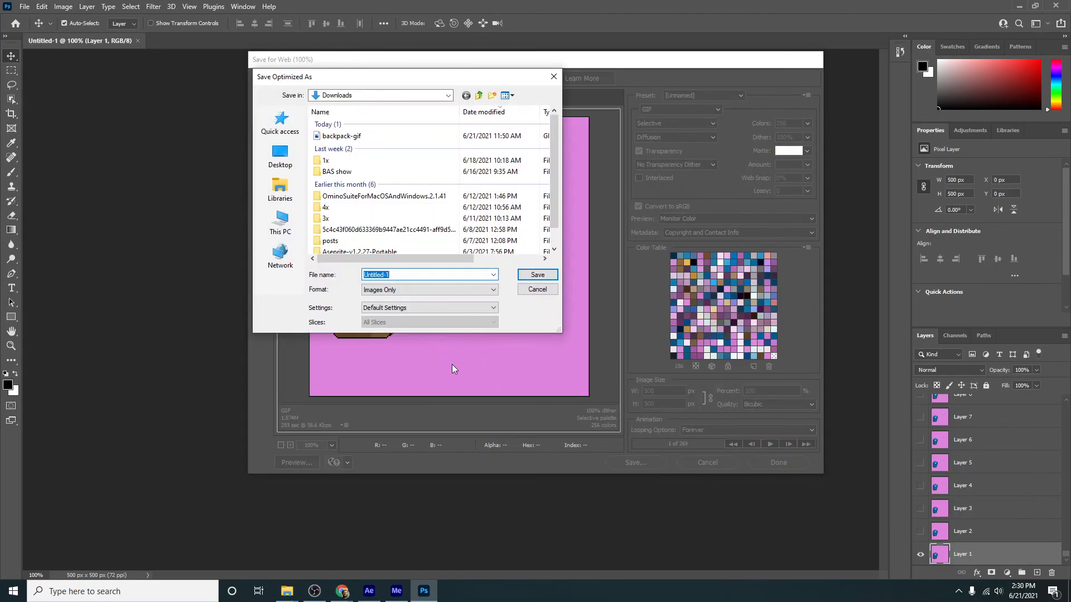
{"action": "type", "text": "back"}
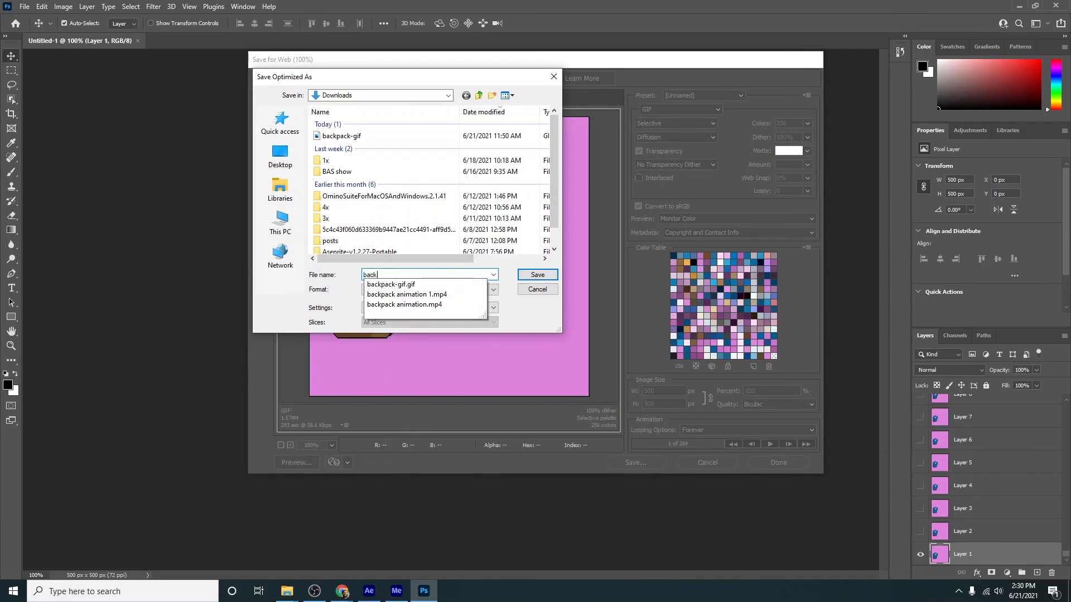
{"action": "type", "text": "pack gif"}
{"action": "key", "text": "Return"}
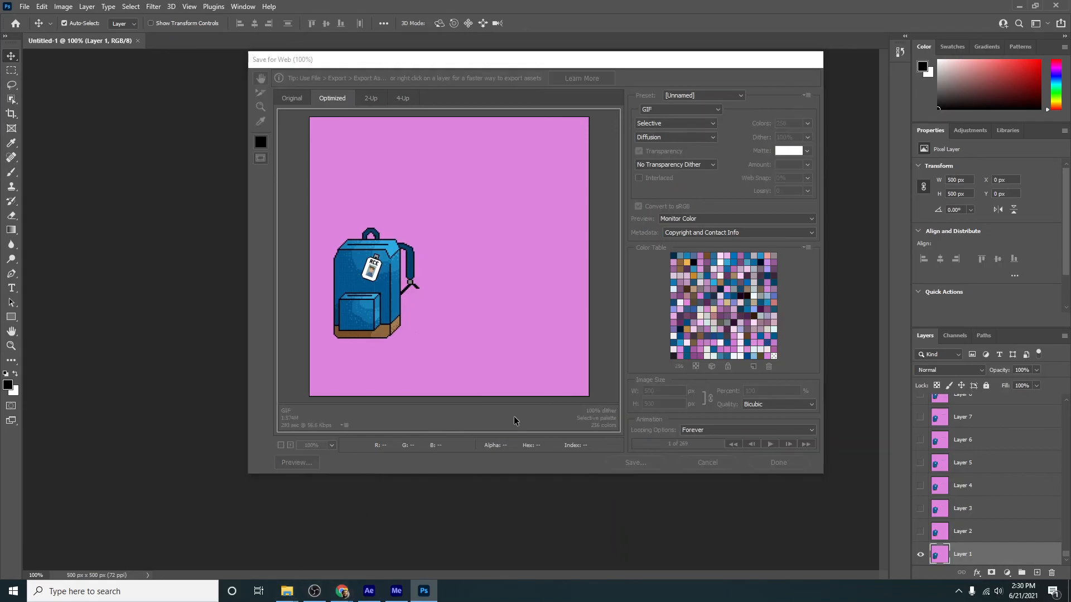
- Open "backpack-gif12" from the Downloads folder and watch the looping animation
{"action": "mouse_move", "coordinate": [287, 590]}
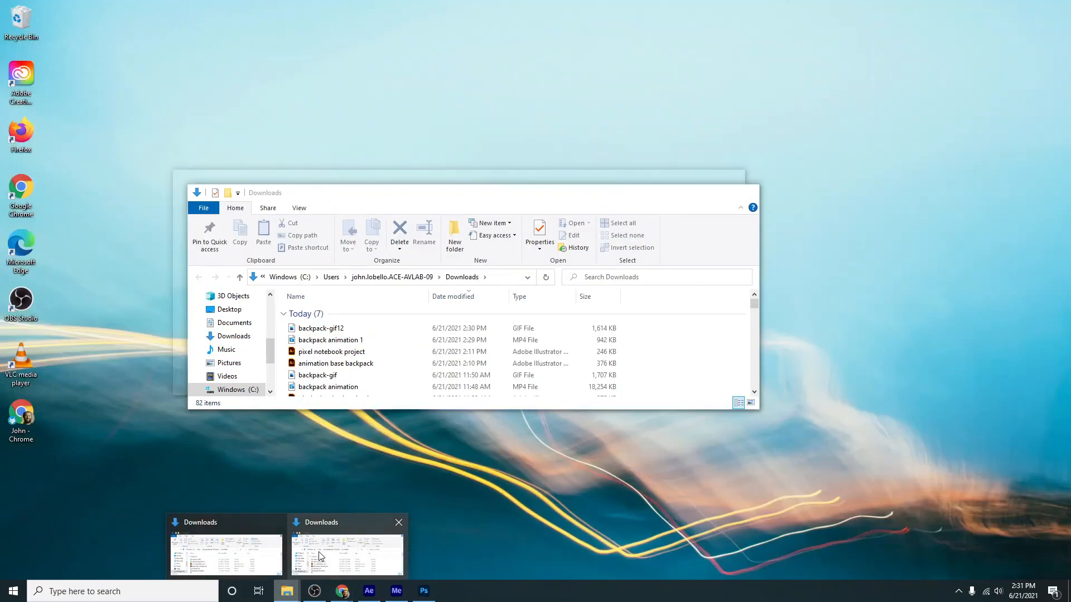
{"action": "left_click", "coordinate": [321, 556]}
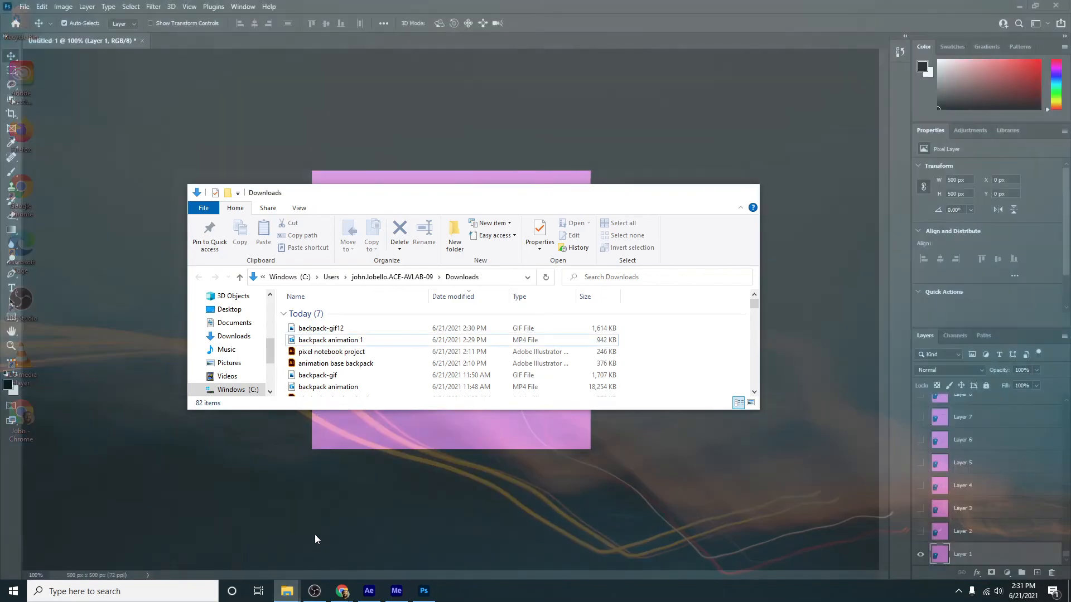
{"action": "left_click", "coordinate": [323, 329]}
{"action": "double_click", "coordinate": [333, 330]}
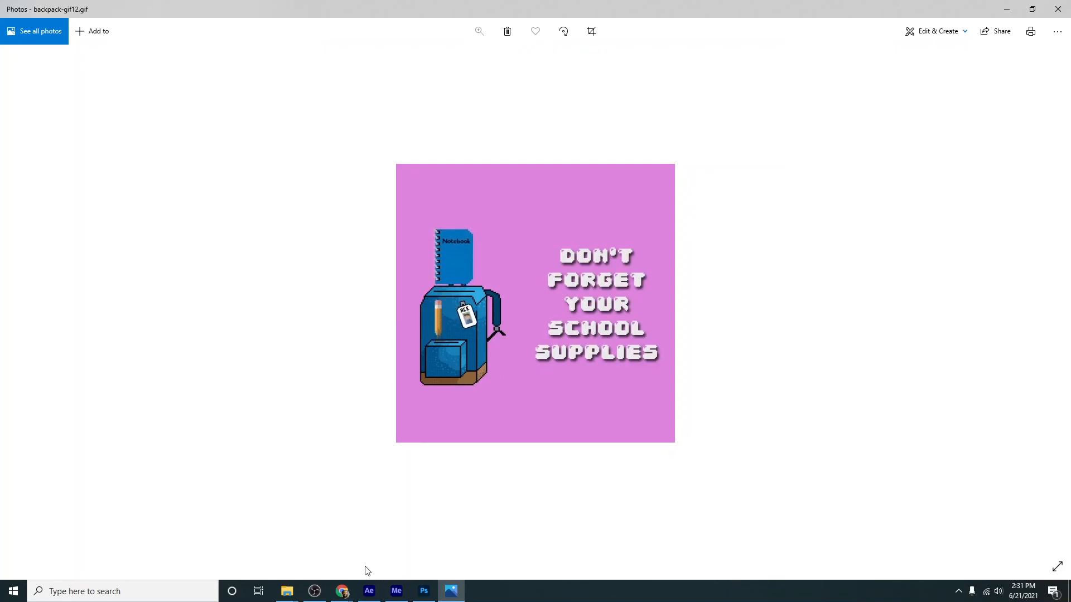
{"action": "left_click", "coordinate": [317, 596]}
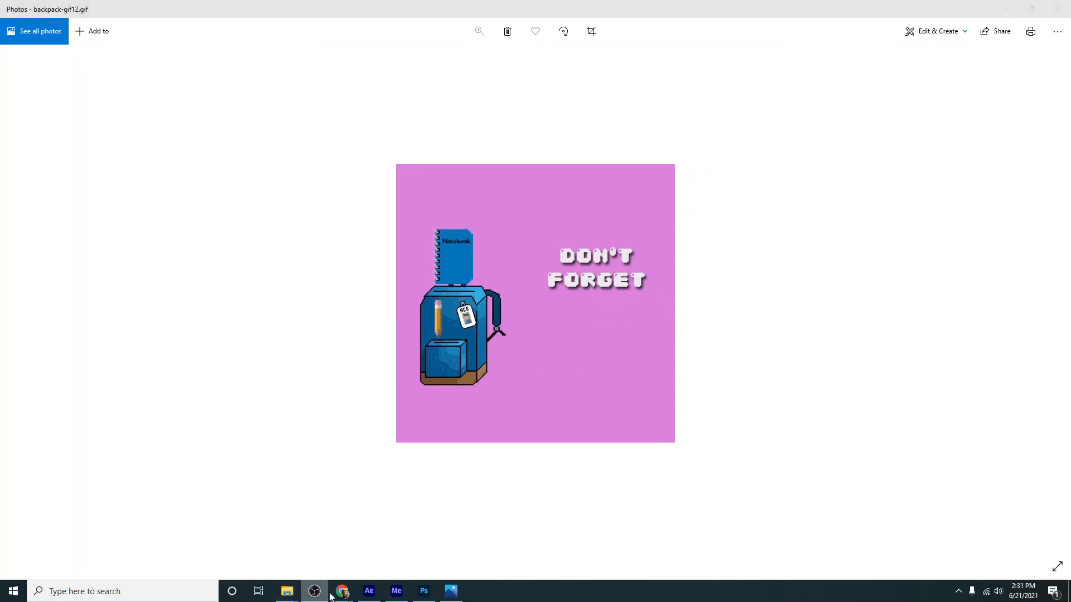